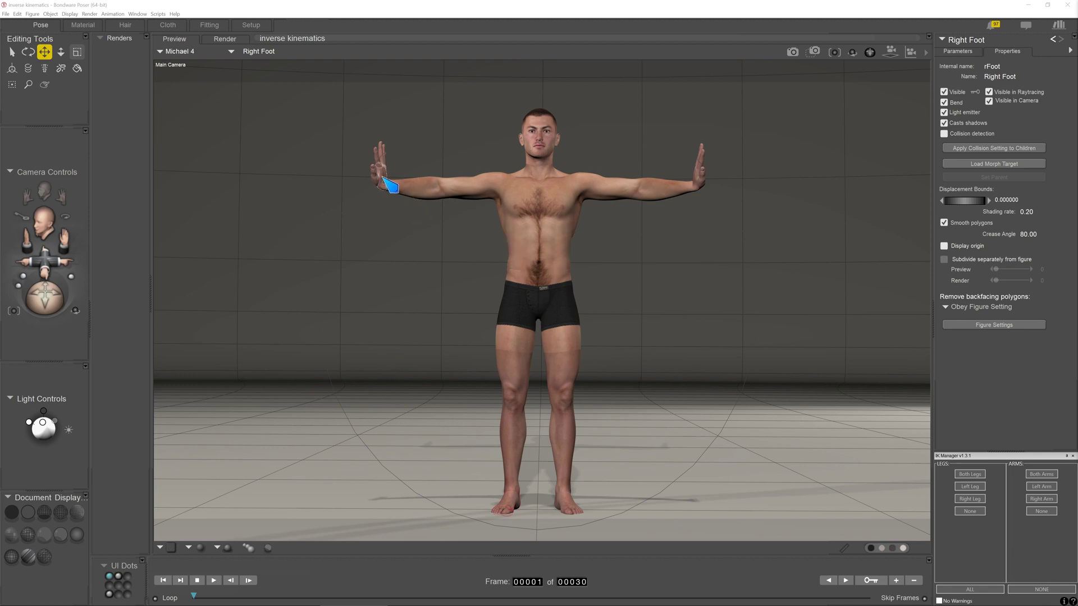
- Enable inverse kinematics for the figure's right leg
right_click(381, 178)
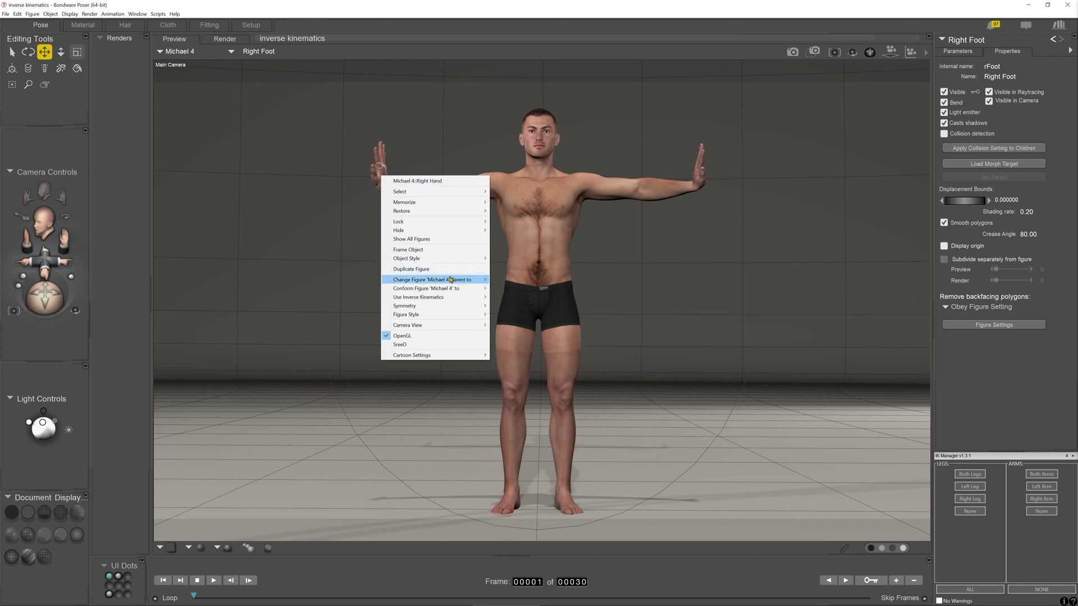
mouse_move(441, 299)
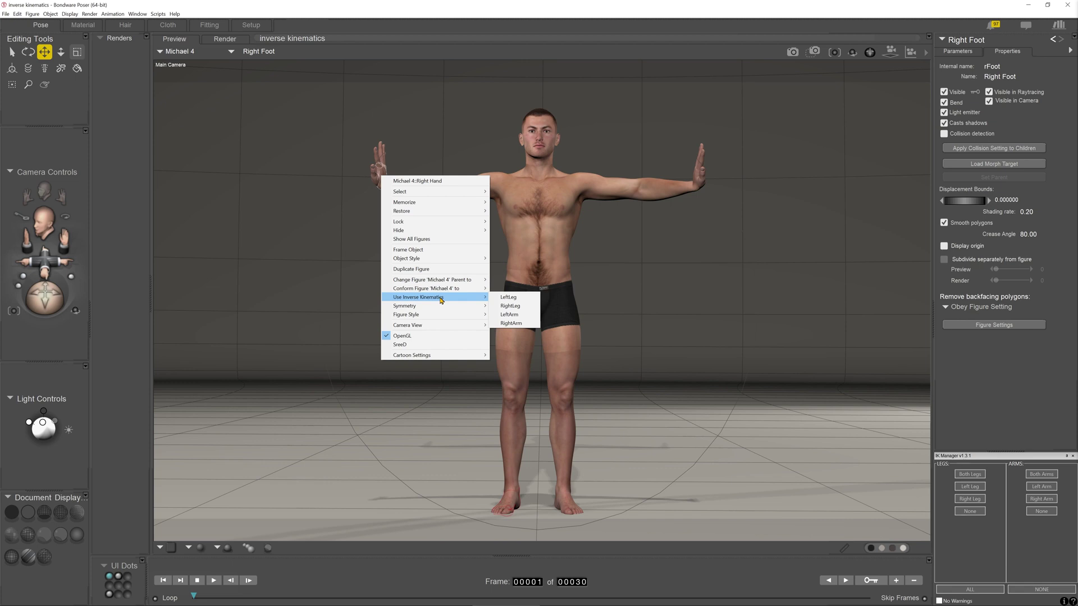
click(509, 306)
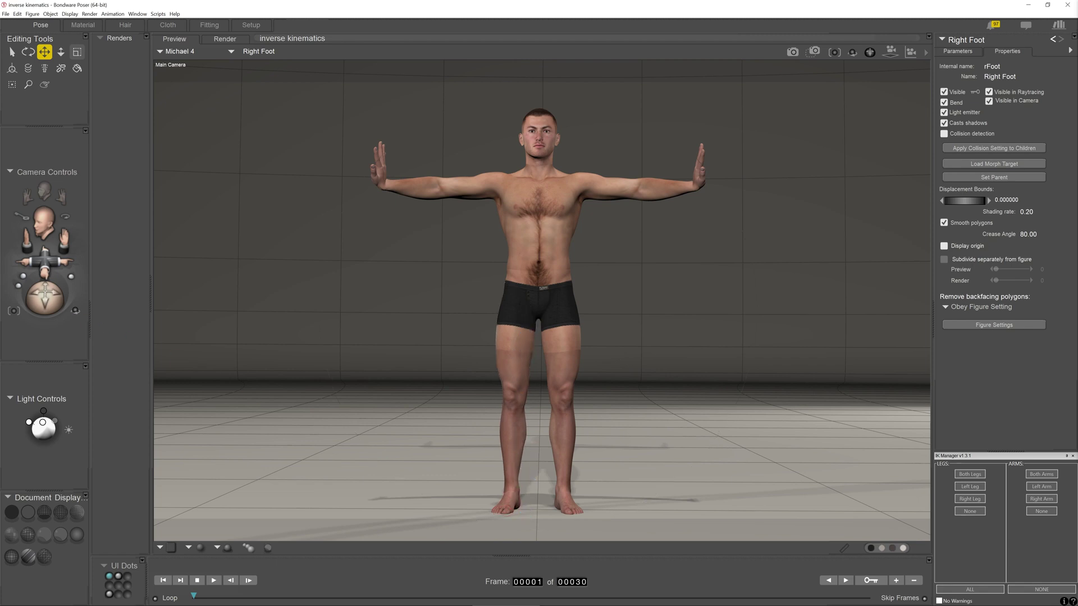
- From a side view, move the right foot forward and up so the leg extends in front of the body
click(76, 310)
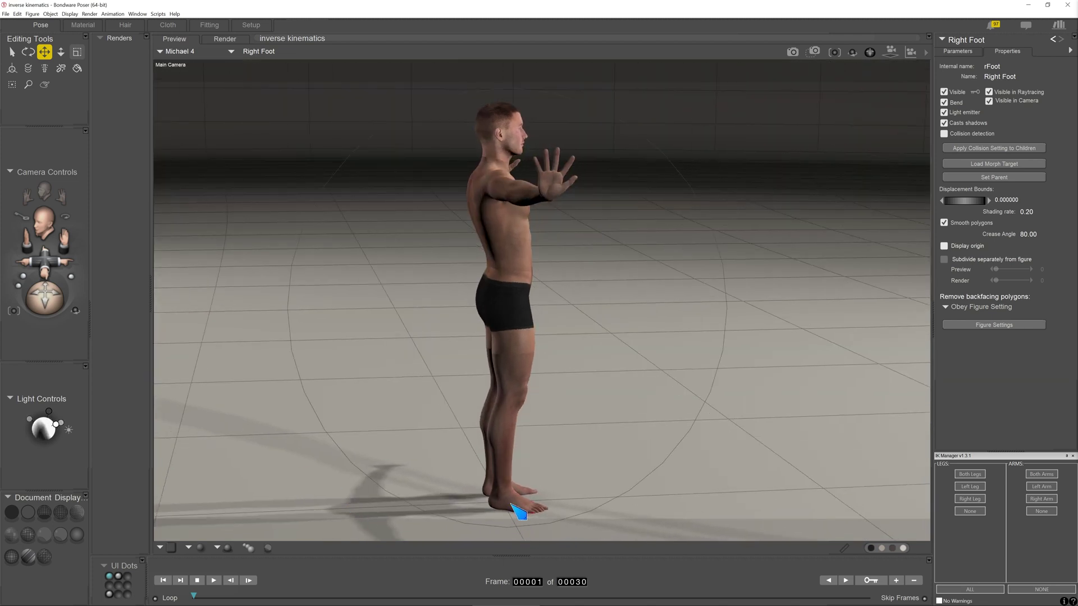
drag(519, 512, 627, 425)
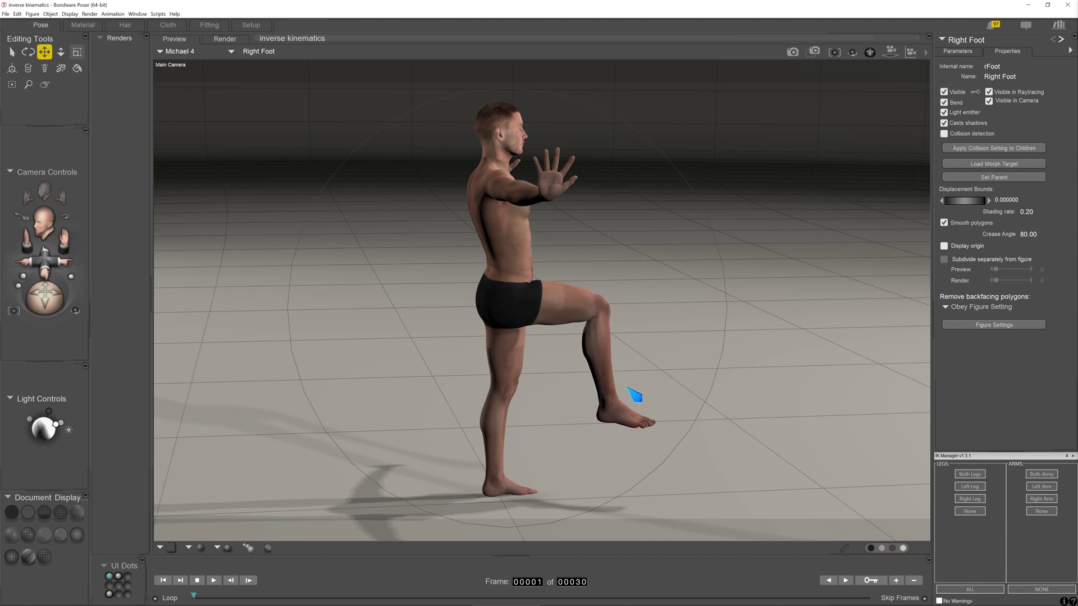
drag(625, 426, 638, 449)
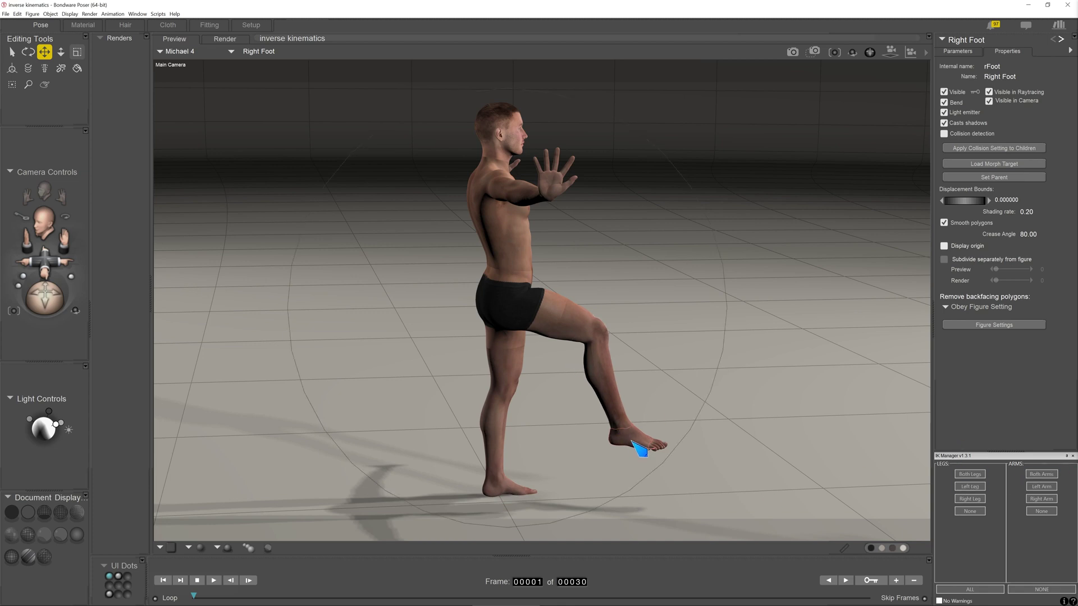
click(970, 475)
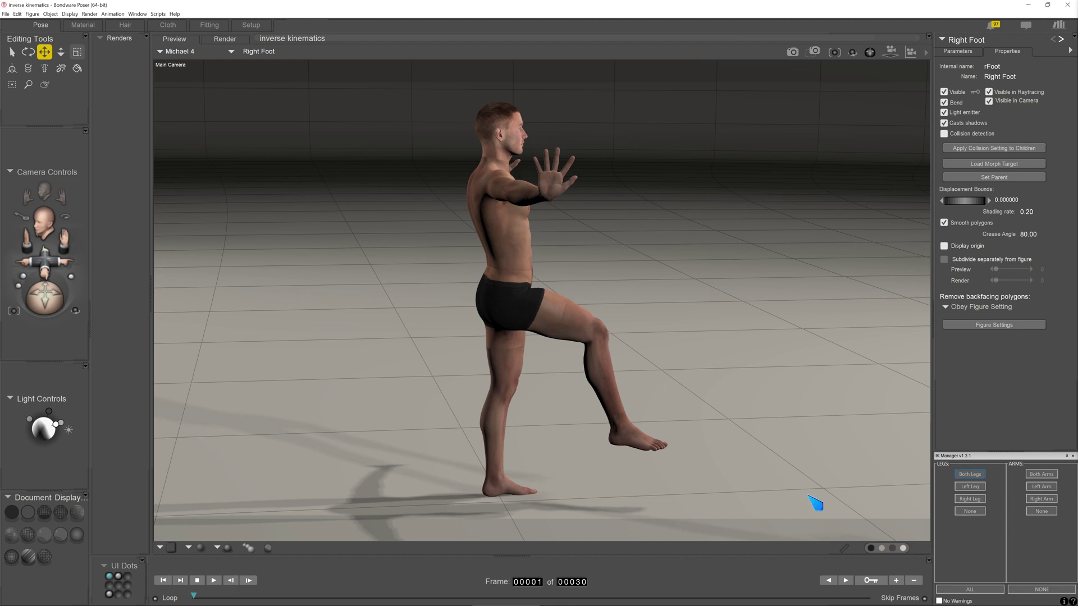
drag(633, 445, 668, 433)
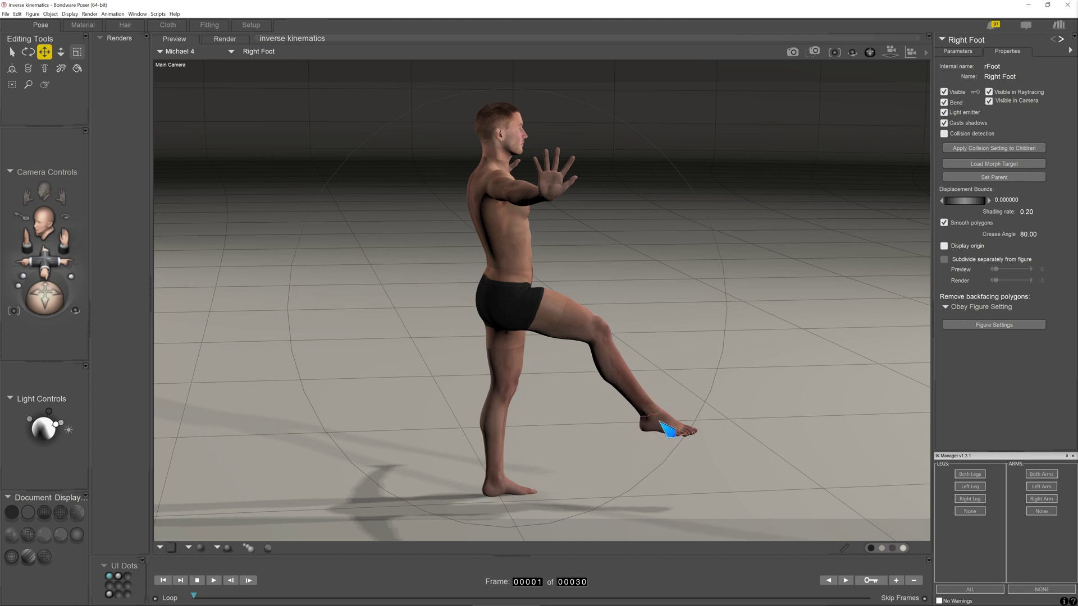
- Turn off the right leg's inverse kinematics for the figure and re-enable it with the IK Manager
right_click(657, 422)
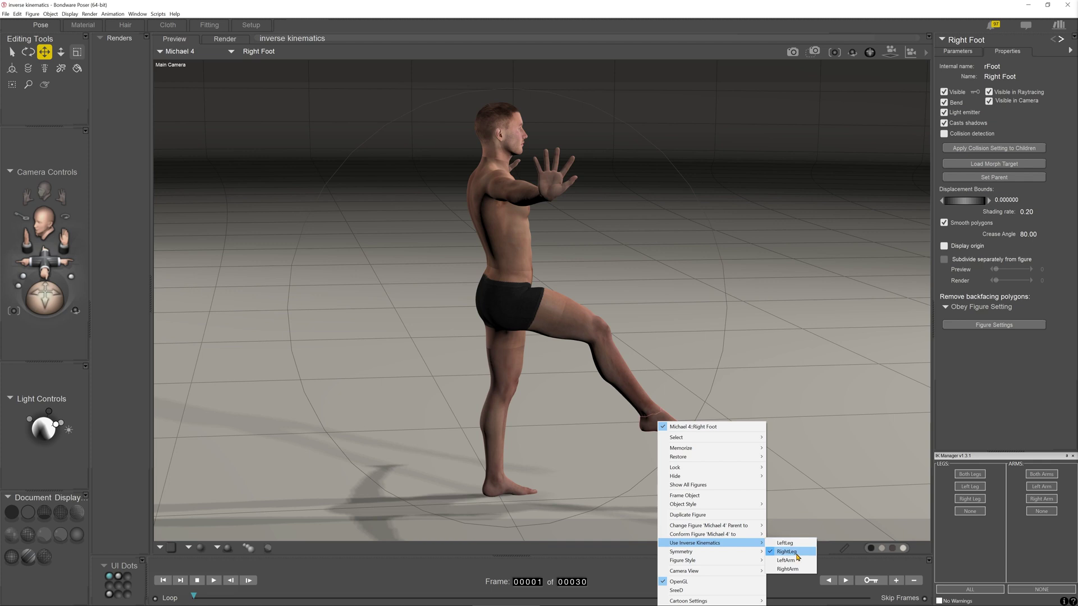
click(794, 553)
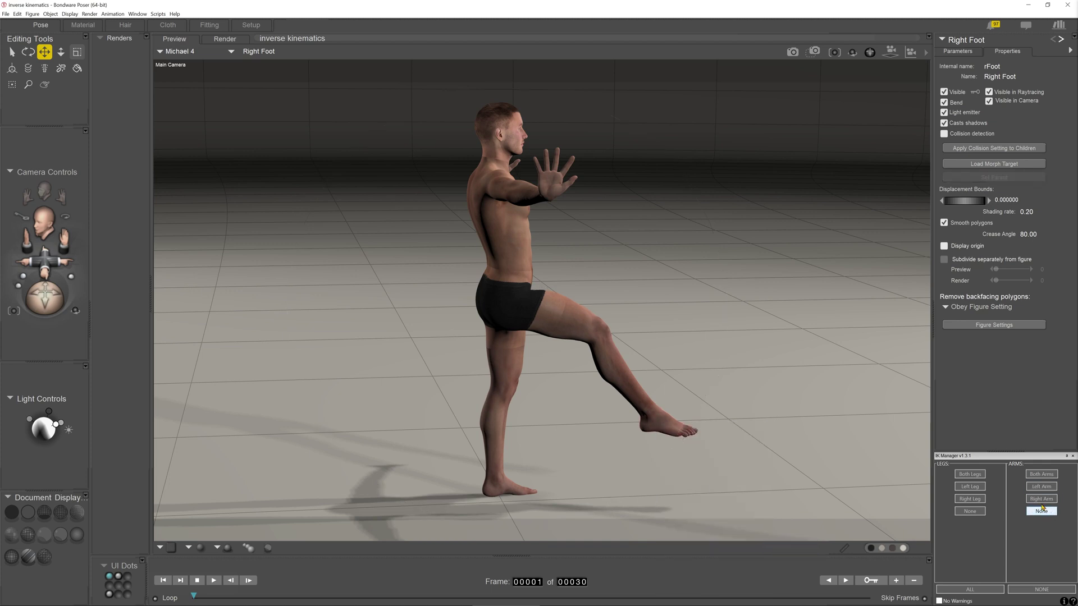
click(970, 500)
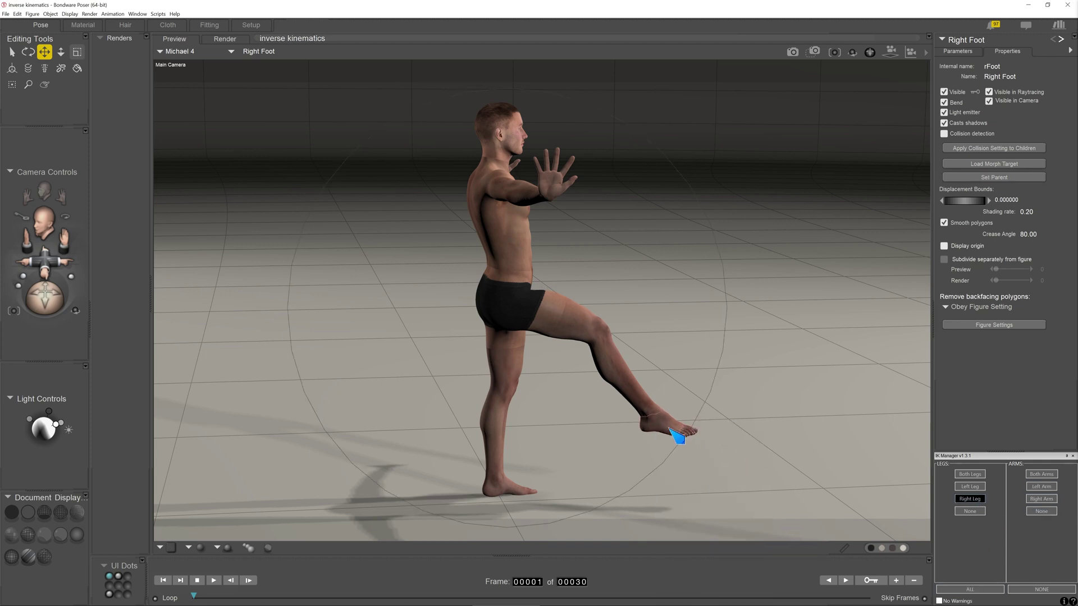
- Try raising the right foot and selecting the left foot, and undo the leg movements back to the standing pose
drag(655, 399, 661, 370)
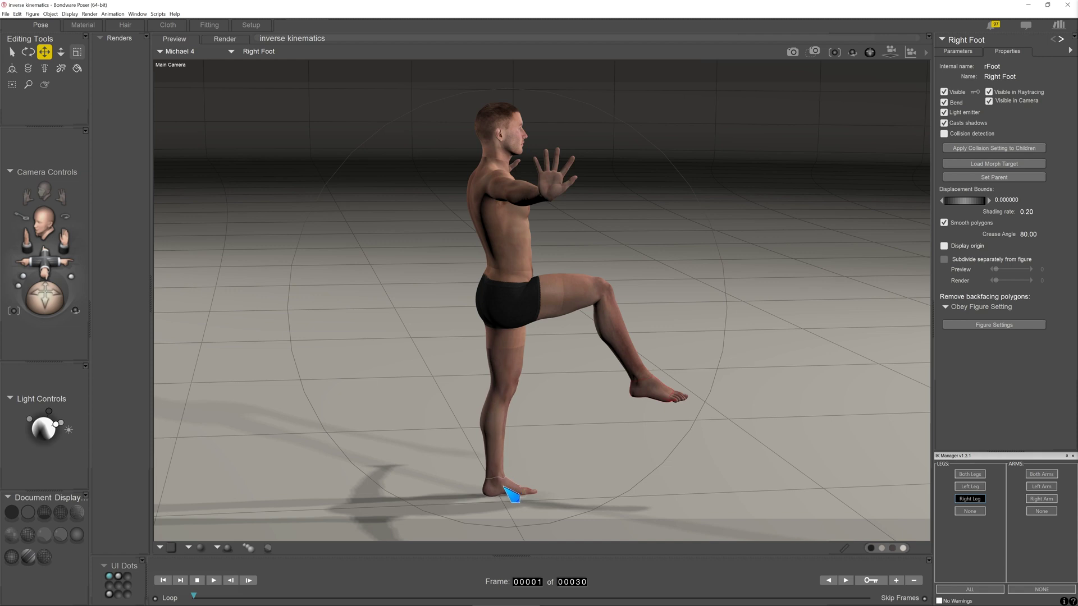
click(504, 487)
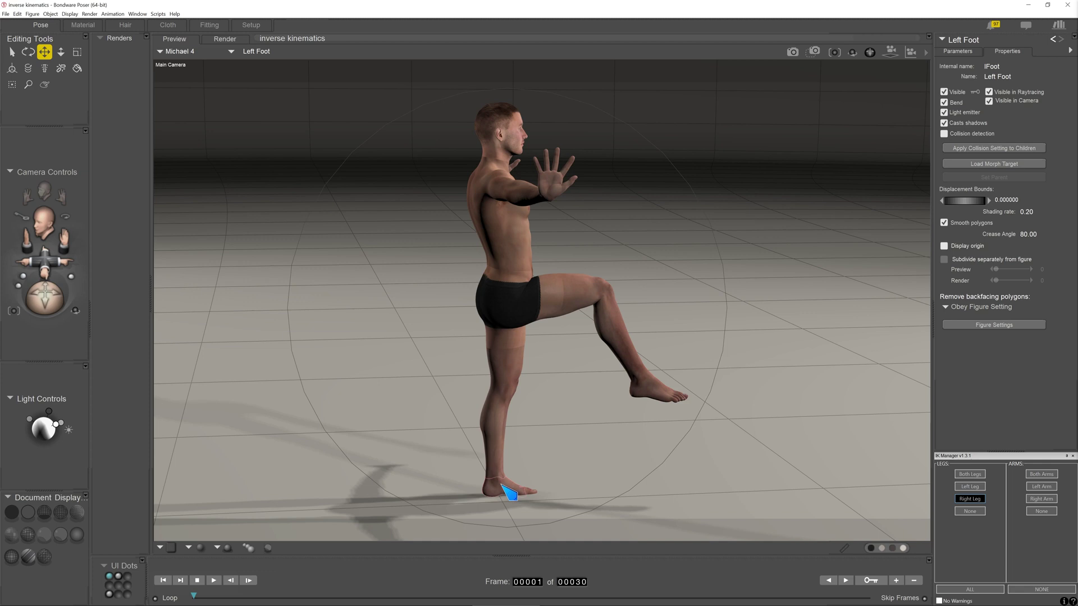
drag(504, 492, 984, 167)
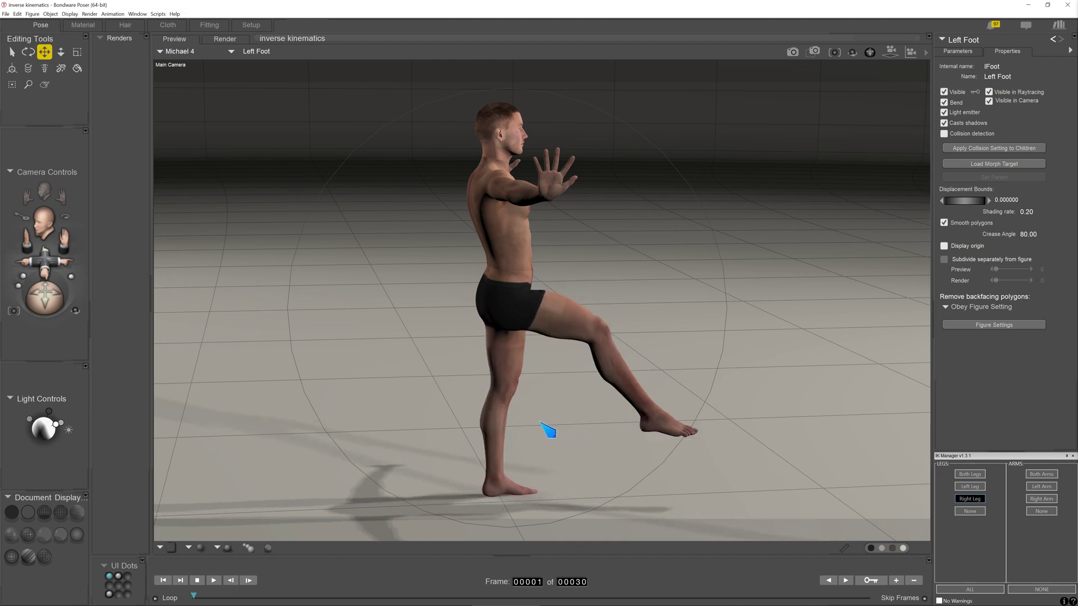
key(ctrl+z)
key(ctrl+z)
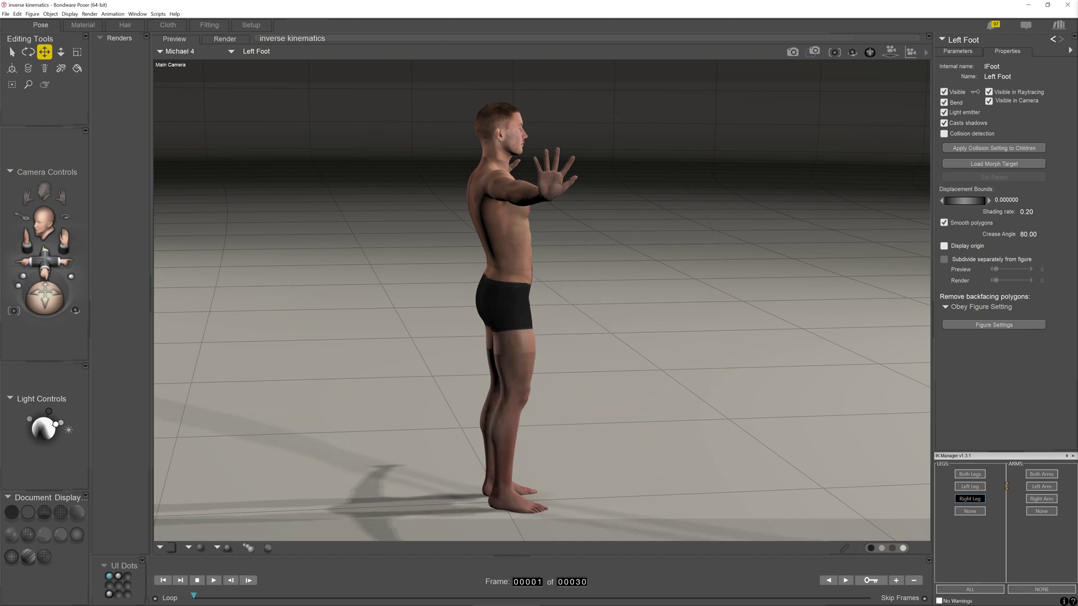
- Enable inverse kinematics for all arms and legs and view the figure from the front and a low side angle
click(981, 590)
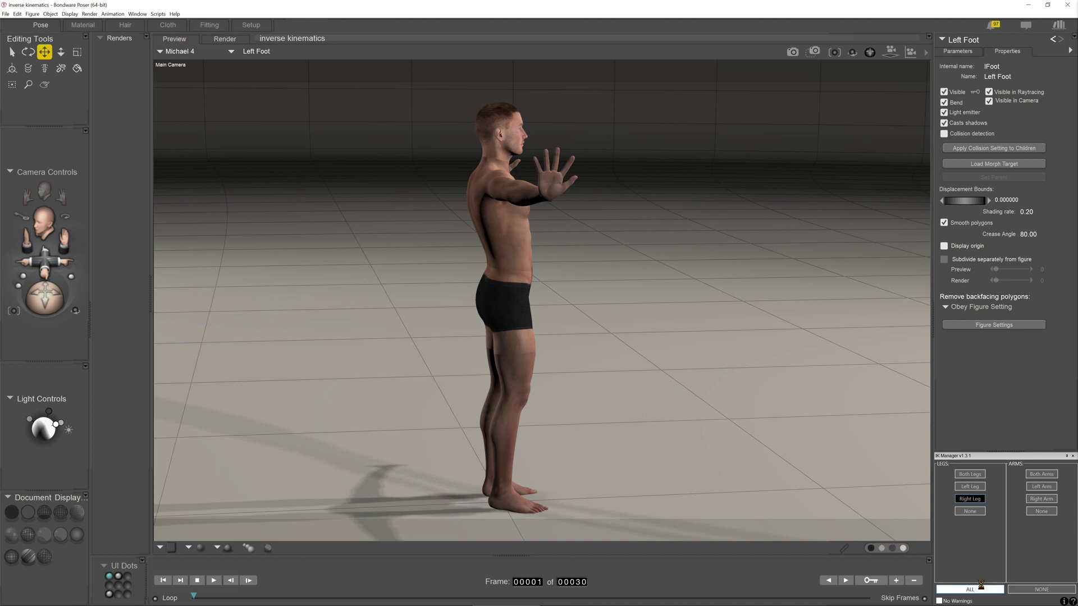
mouse_move(45, 296)
mouse_down()
mouse_move(20, 297)
mouse_move(25, 304)
mouse_up()
mouse_move(150, 318)
mouse_down()
mouse_move(121, 293)
mouse_move(149, 317)
mouse_move(137, 312)
mouse_up()
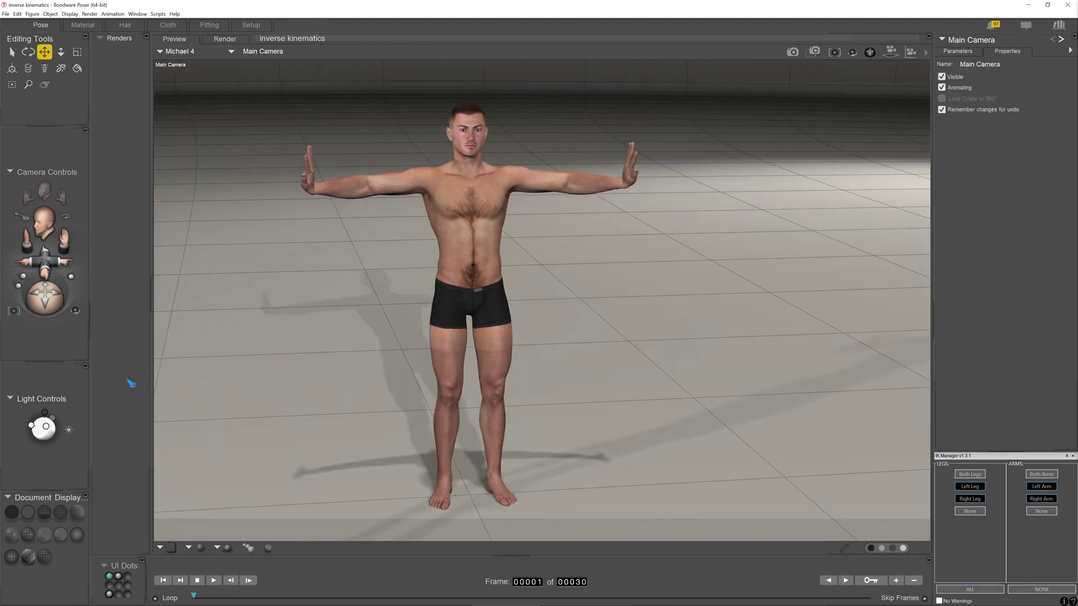
drag(45, 296, 130, 384)
drag(71, 259, 85, 259)
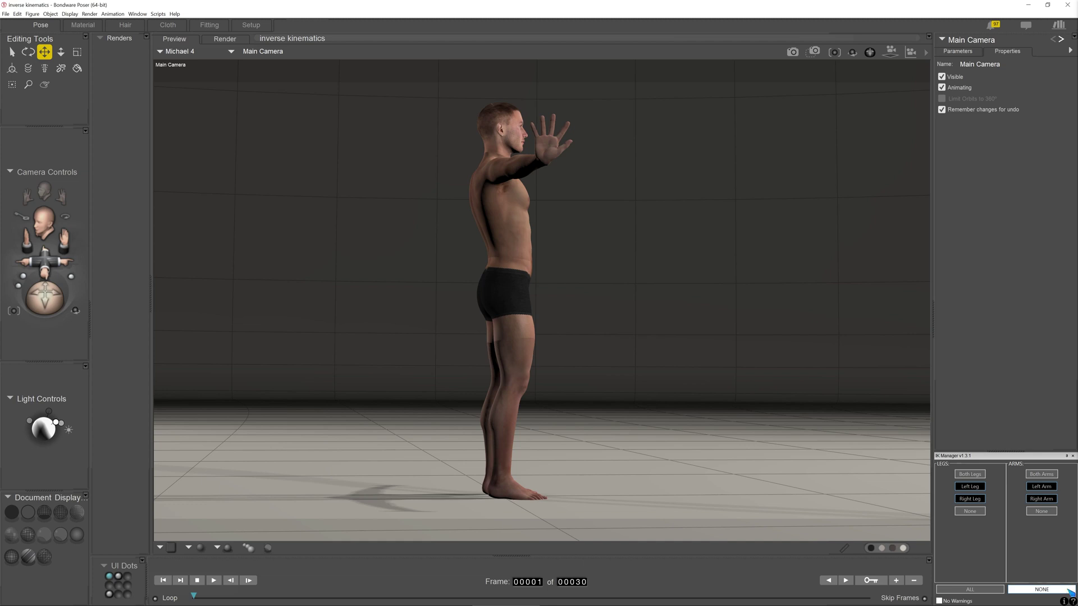
- Restrict inverse kinematics to the right leg only and shift the right foot slightly backward, bending the knee a little
click(1041, 590)
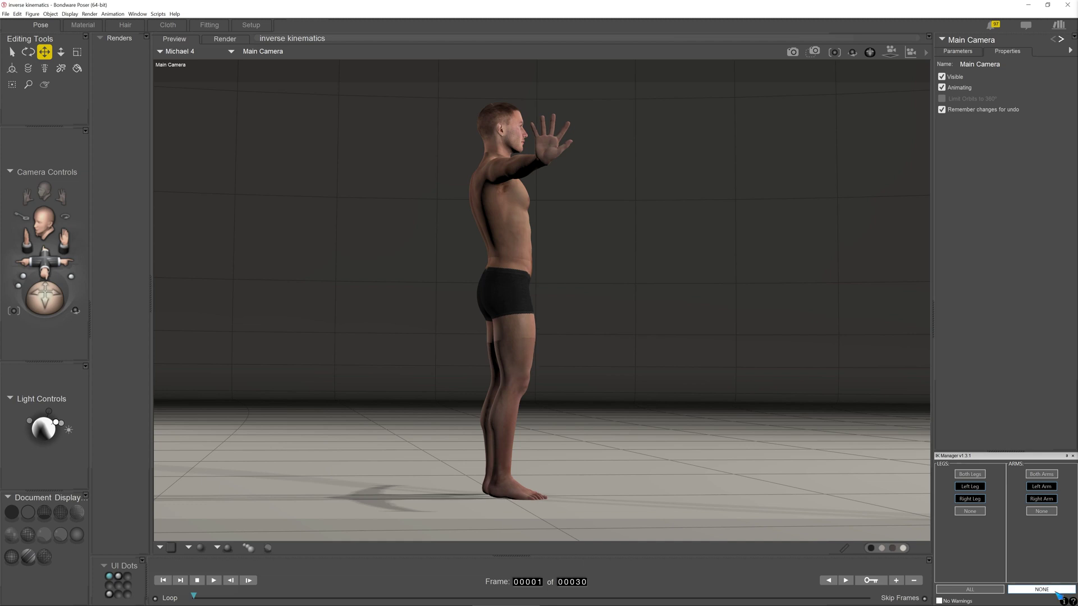
click(970, 499)
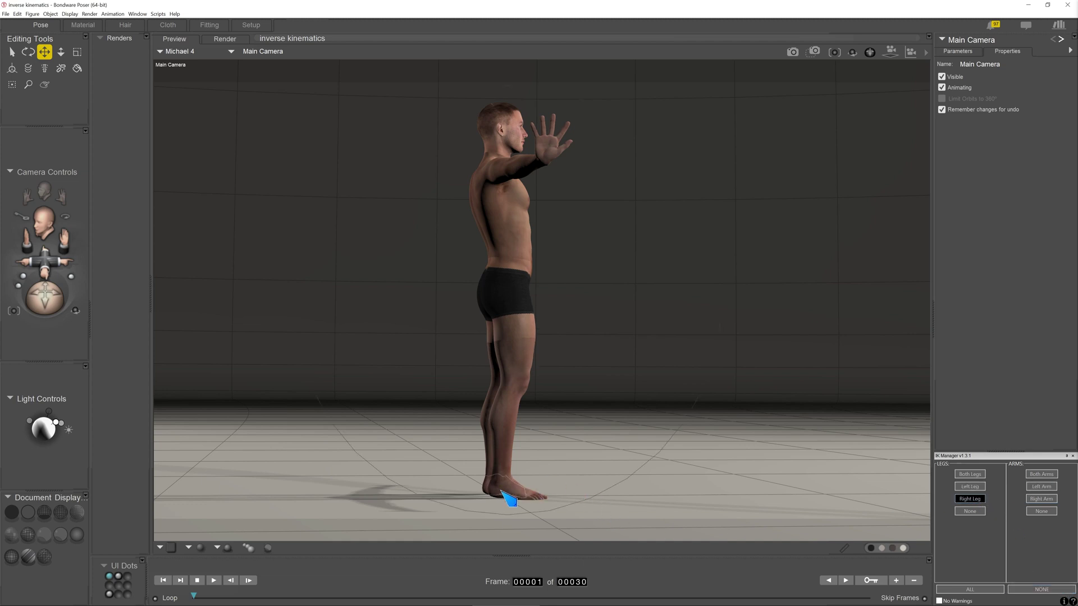
click(501, 492)
mouse_move(515, 490)
mouse_down()
mouse_move(515, 472)
mouse_move(565, 443)
mouse_move(627, 419)
mouse_move(538, 484)
mouse_move(514, 484)
mouse_move(568, 470)
mouse_move(658, 417)
mouse_move(615, 456)
mouse_move(541, 486)
mouse_move(508, 485)
mouse_up()
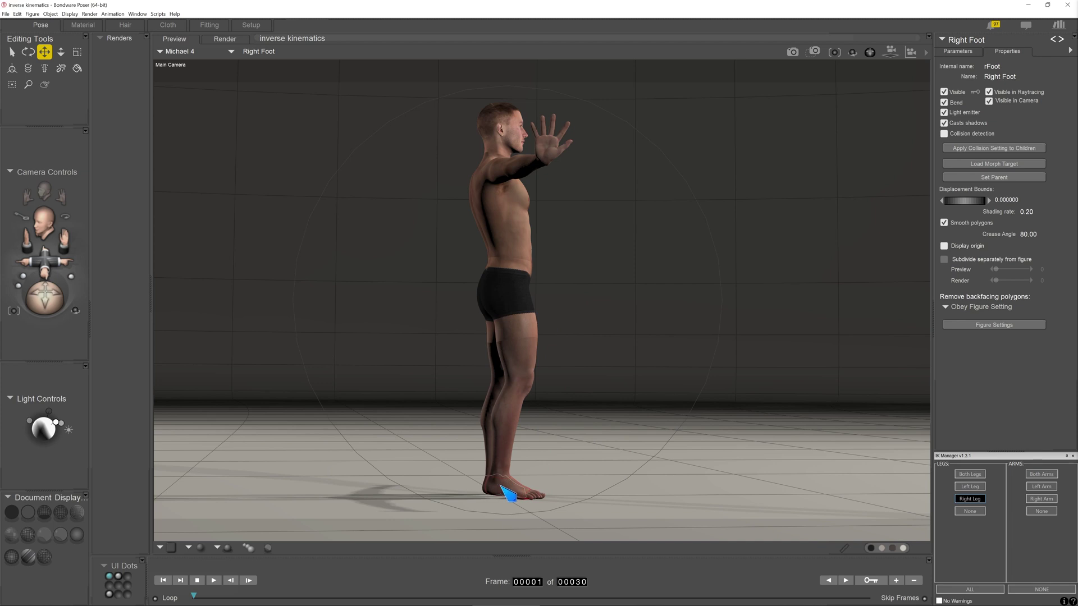
right_click(500, 487)
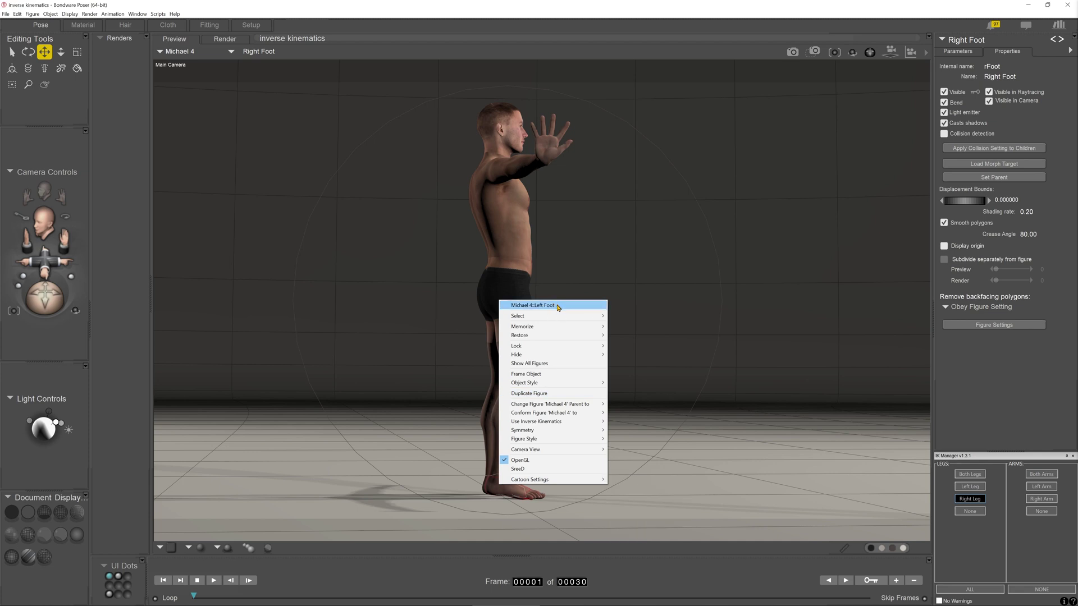
click(773, 396)
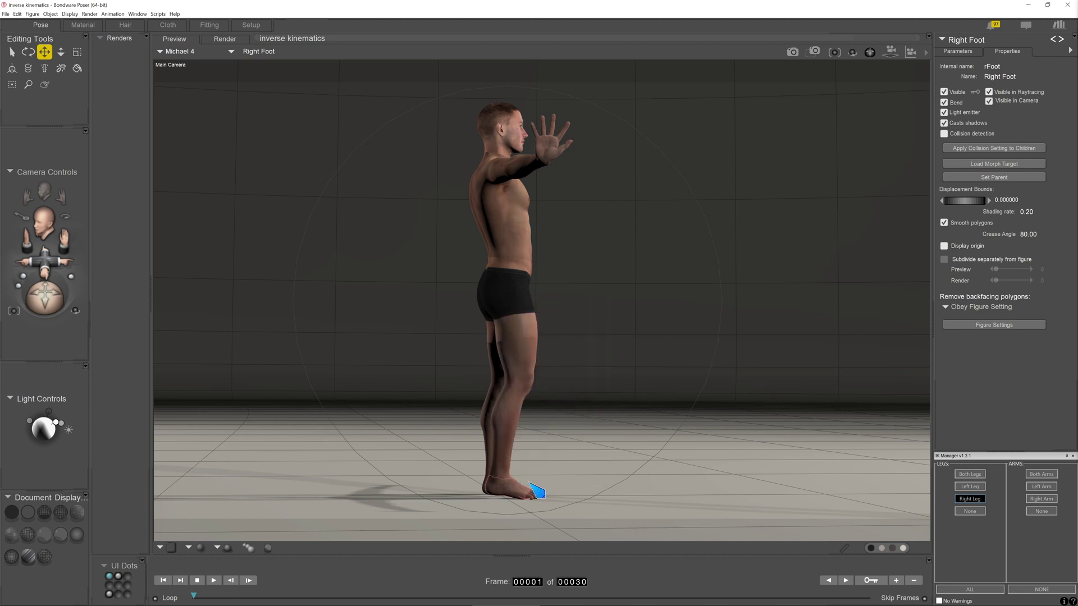
right_click(508, 491)
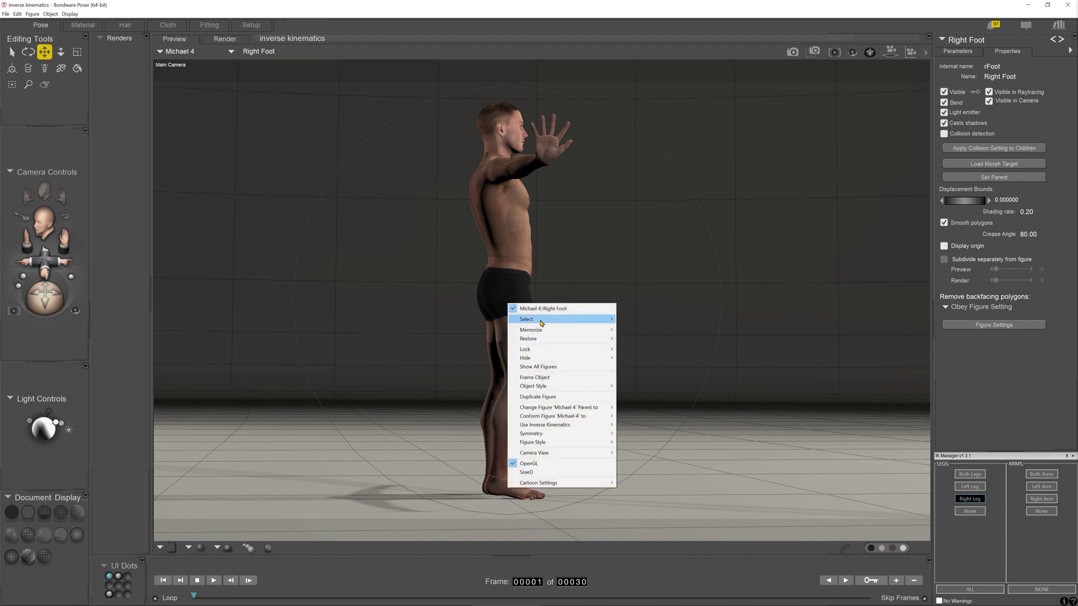
mouse_move(541, 321)
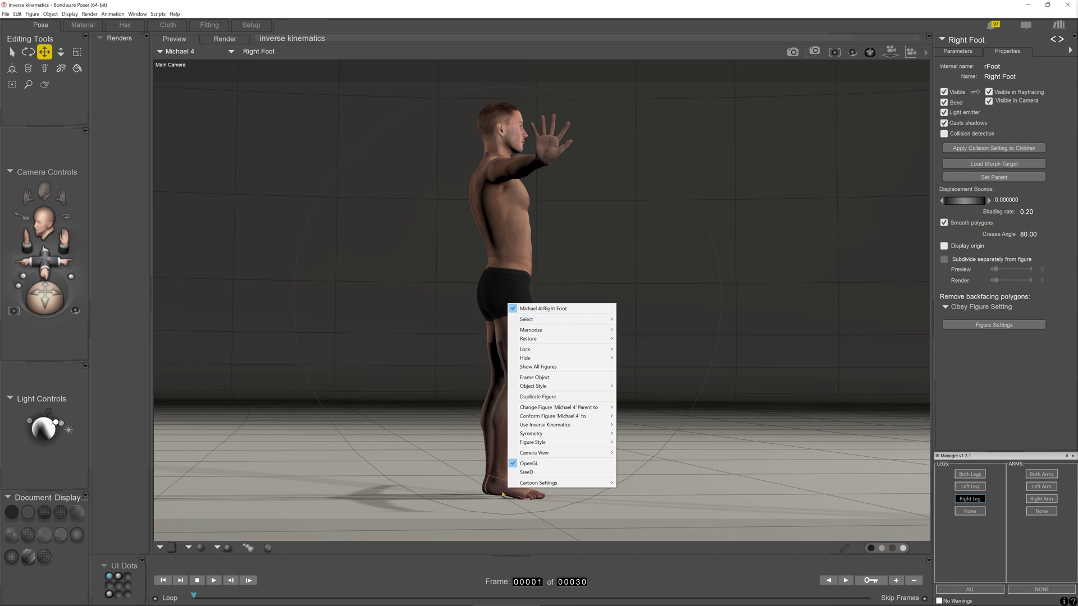
click(790, 339)
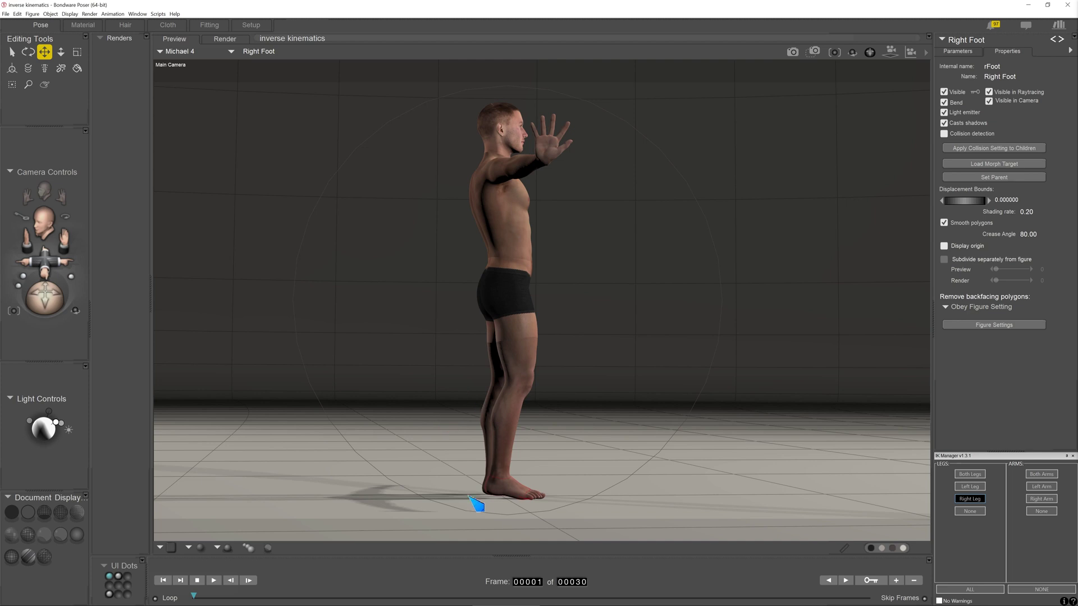
- Select the right foot from the list of overlapping objects at the figure's feet
right_click(508, 488)
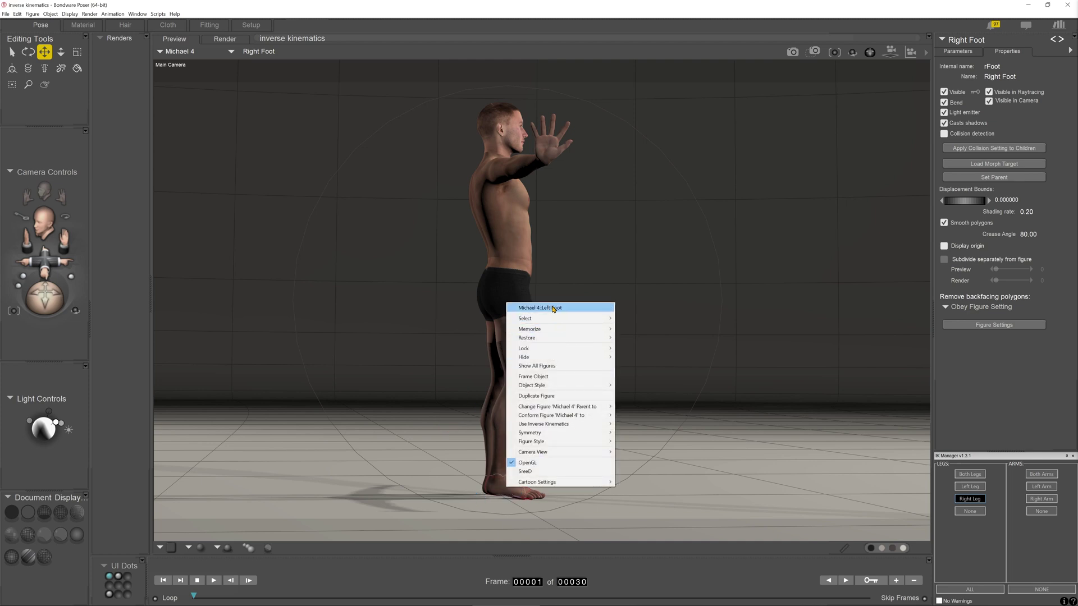
mouse_move(532, 320)
mouse_move(570, 320)
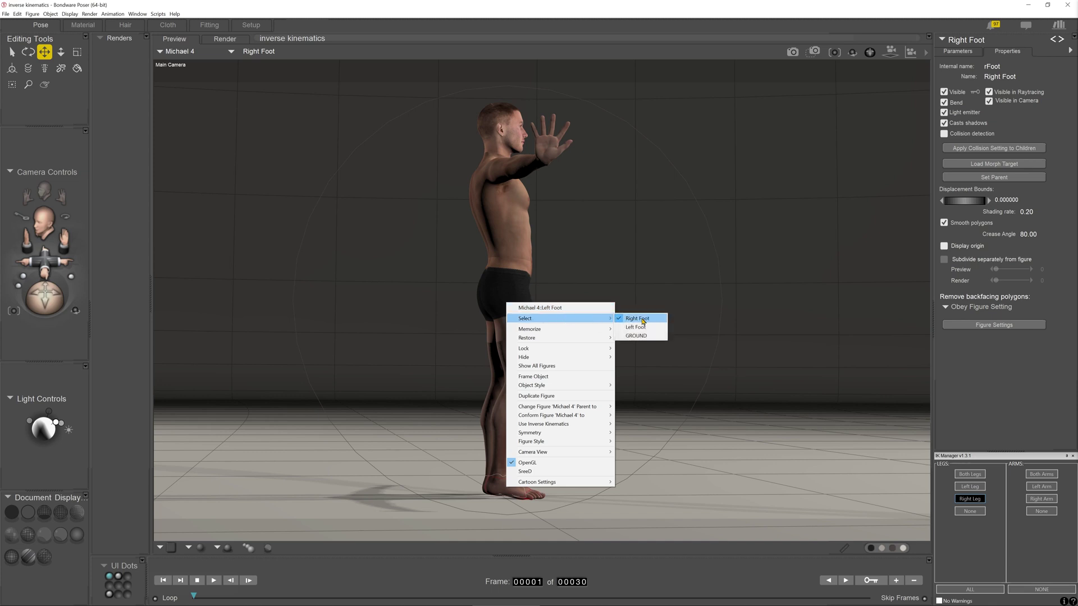
click(644, 319)
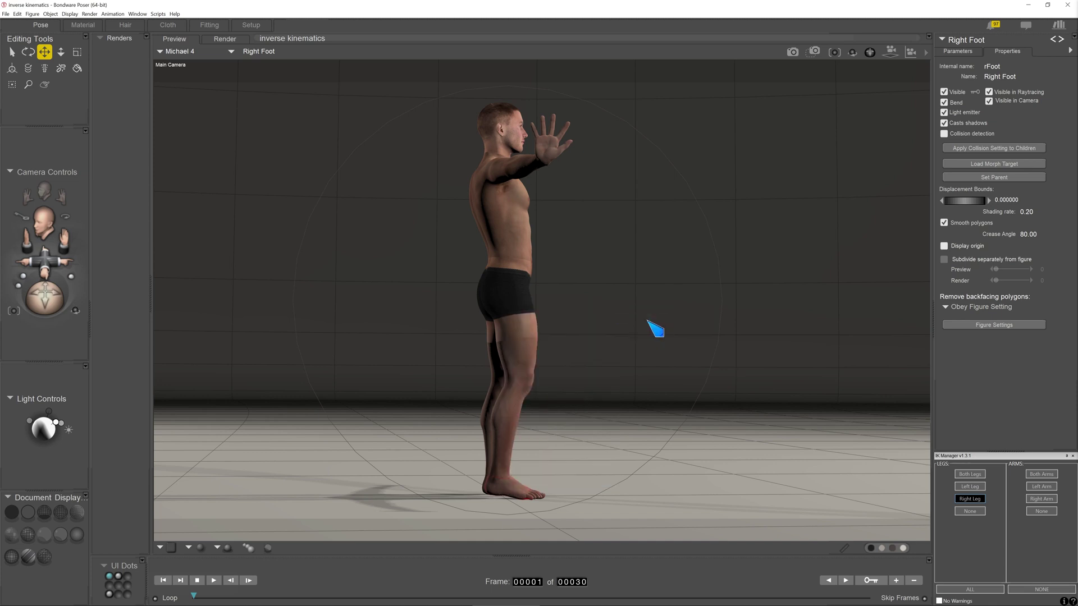
- Shift the right foot backward to straighten the leg, forward to bend the knee, and back beside the left foot
mouse_move(515, 492)
mouse_down()
mouse_move(570, 421)
mouse_move(628, 378)
mouse_move(616, 401)
mouse_move(634, 407)
mouse_move(631, 450)
mouse_move(654, 396)
mouse_move(535, 474)
mouse_move(516, 507)
mouse_up()
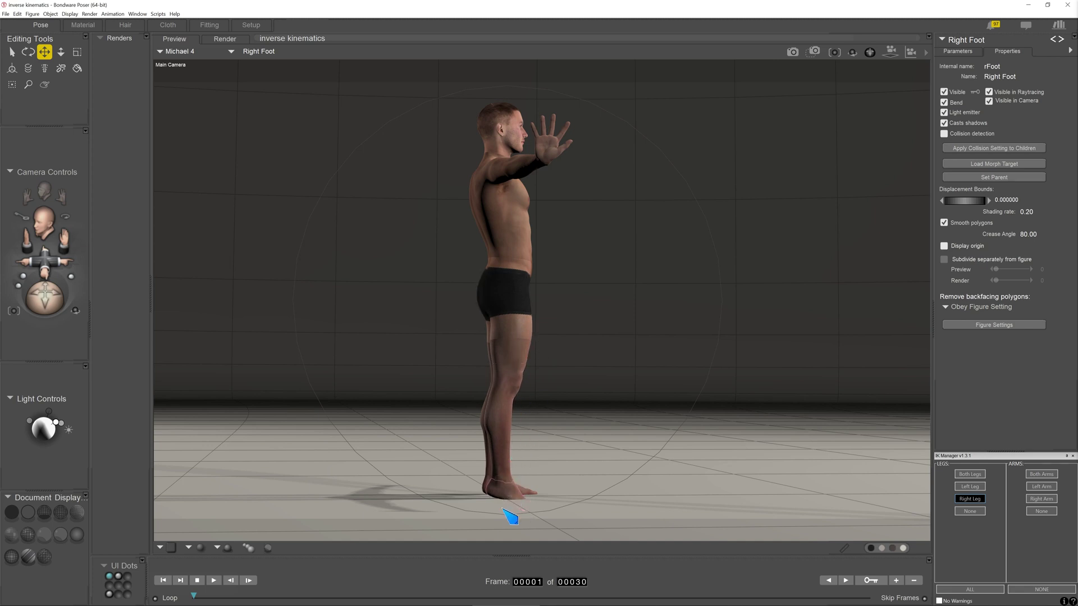
mouse_move(515, 511)
mouse_down()
mouse_move(524, 490)
mouse_move(483, 505)
mouse_move(452, 452)
mouse_move(409, 488)
mouse_move(581, 473)
mouse_move(623, 392)
mouse_move(721, 399)
mouse_move(760, 359)
mouse_move(626, 336)
mouse_move(498, 356)
mouse_move(440, 320)
mouse_move(409, 314)
mouse_move(393, 336)
mouse_move(368, 318)
mouse_move(525, 492)
mouse_up()
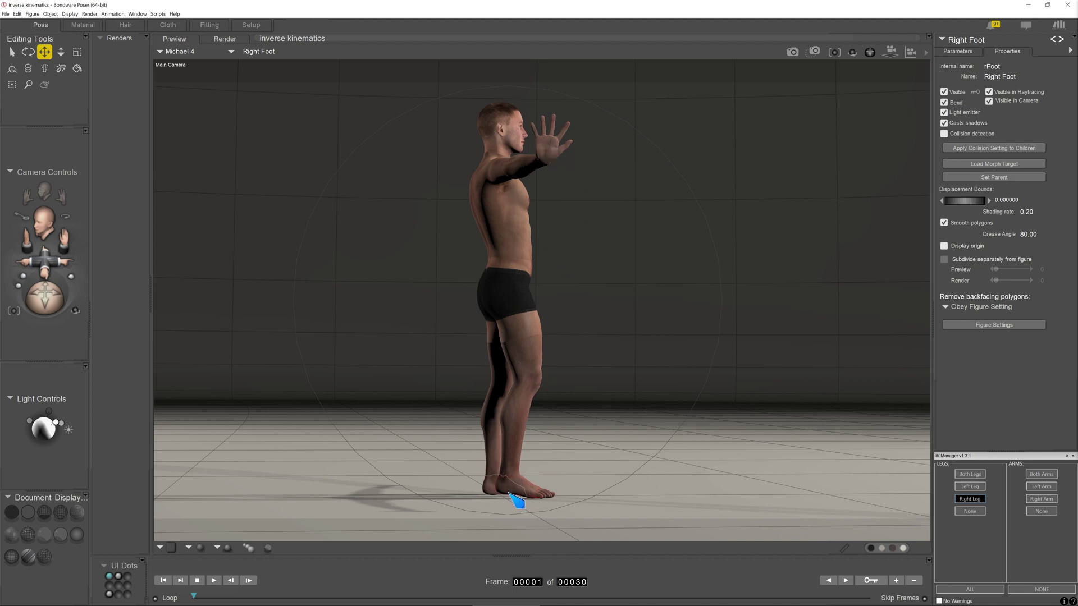
mouse_move(528, 485)
mouse_down()
mouse_move(551, 481)
mouse_move(587, 435)
mouse_move(606, 383)
mouse_move(506, 400)
mouse_move(441, 333)
mouse_move(417, 338)
mouse_move(409, 356)
mouse_move(435, 356)
mouse_move(414, 347)
mouse_move(464, 360)
mouse_move(415, 355)
mouse_move(444, 372)
mouse_move(505, 492)
mouse_up()
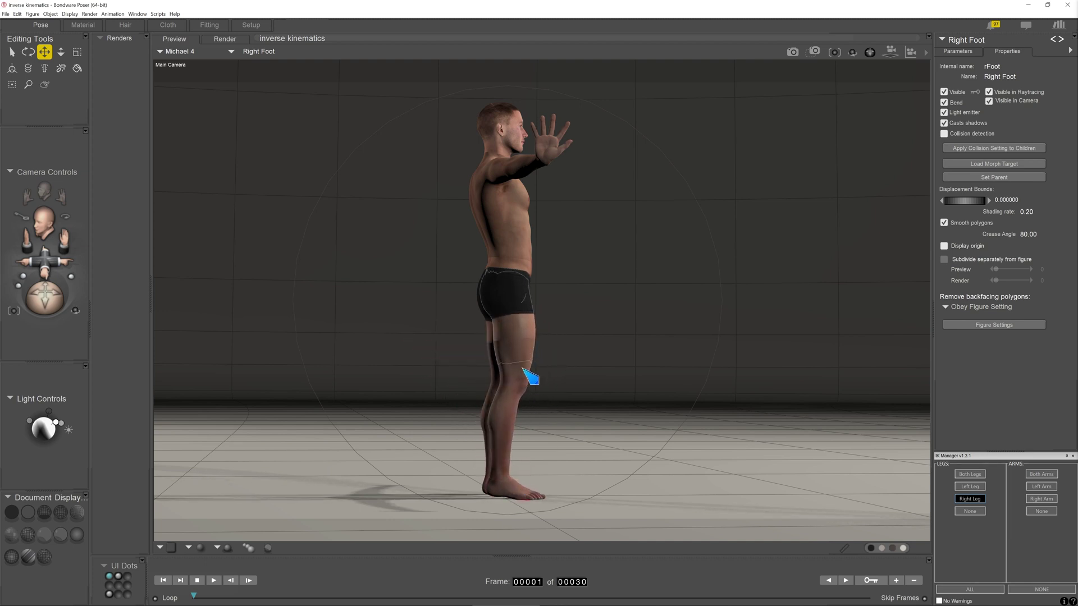
- Show the right shin's rotation parameters and raise the right foot forward with the knee strongly bent
click(526, 398)
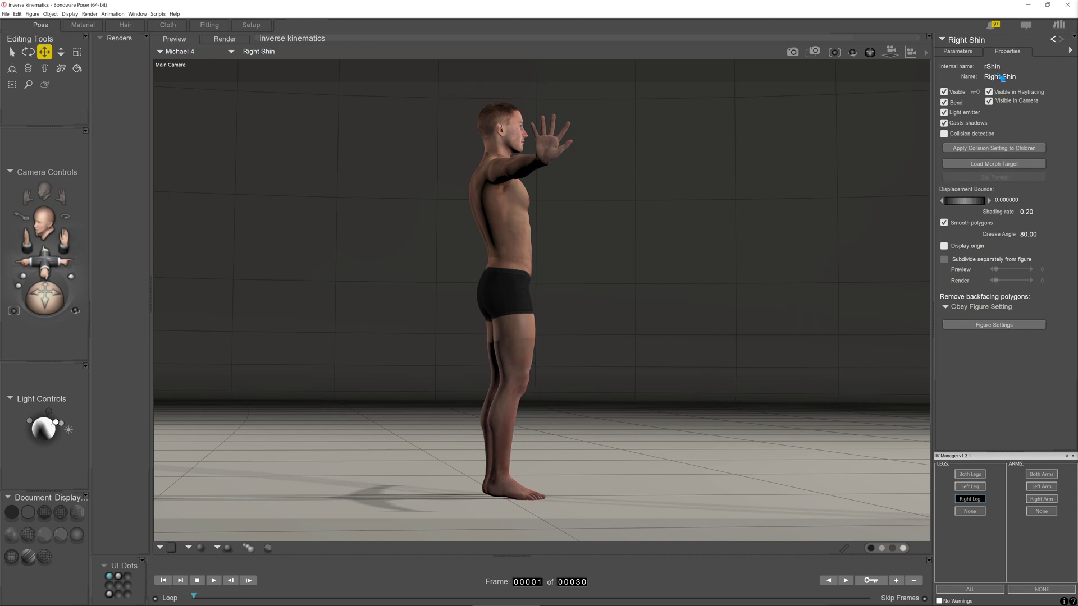
click(968, 54)
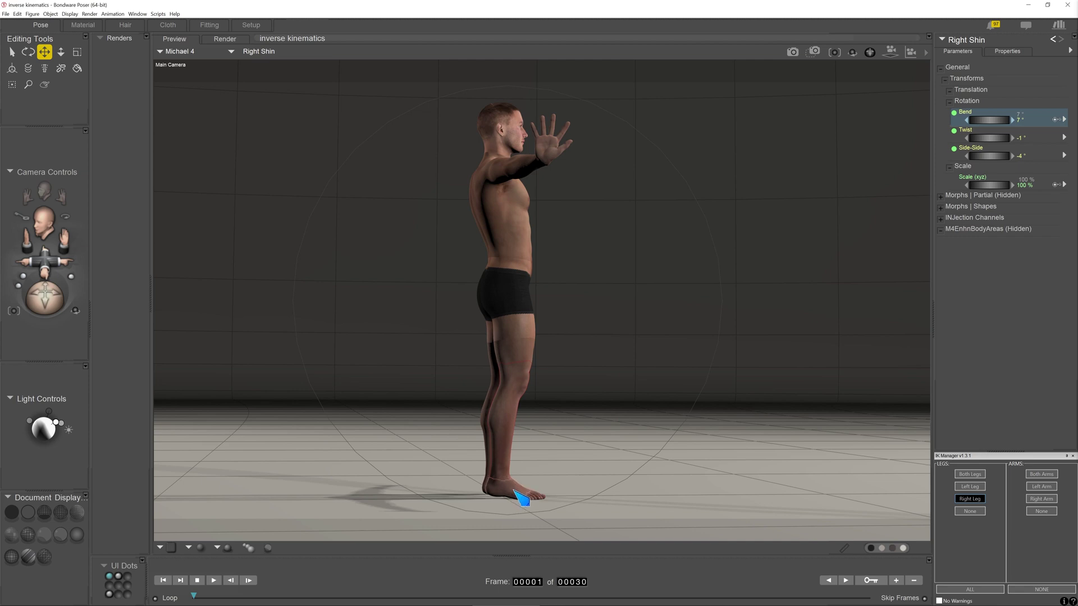
drag(521, 497, 556, 418)
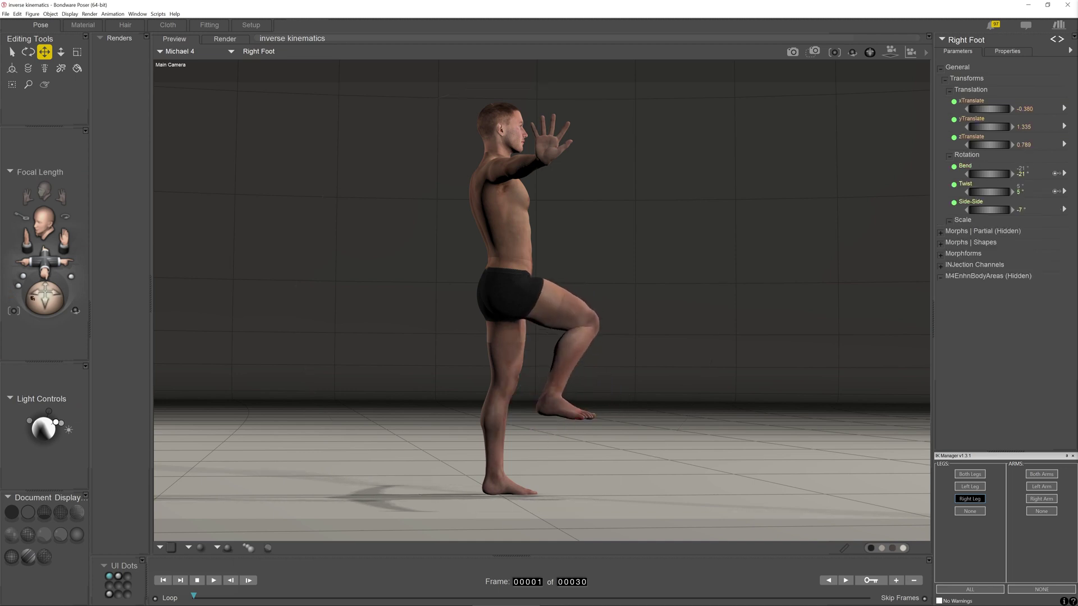
- From a frontal view, swing the raised right thigh outward by setting its Side-Side rotation to about -58°
drag(33, 298, 21, 311)
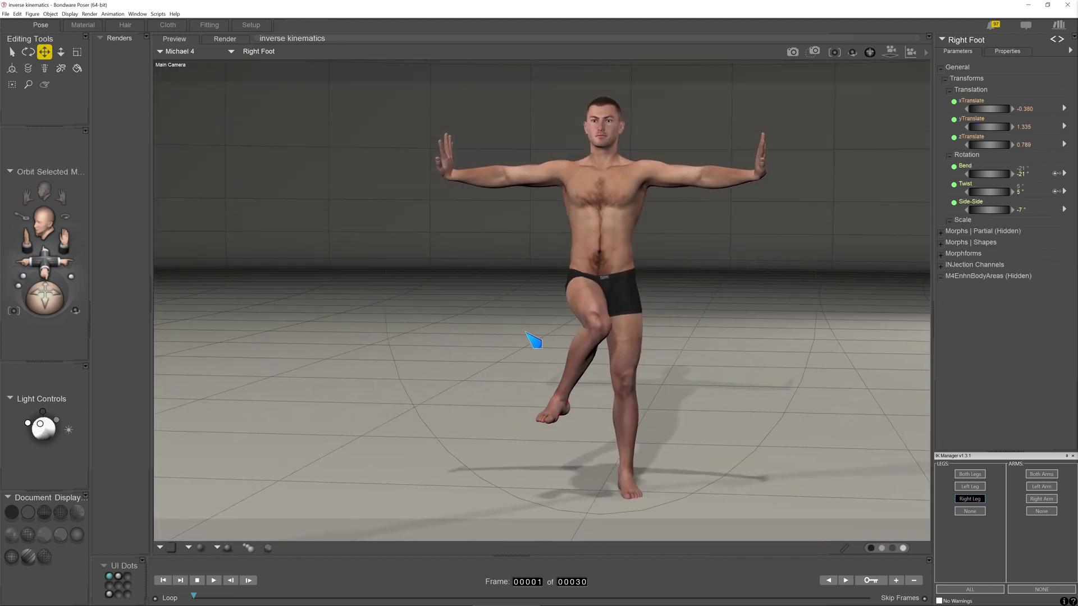
click(590, 302)
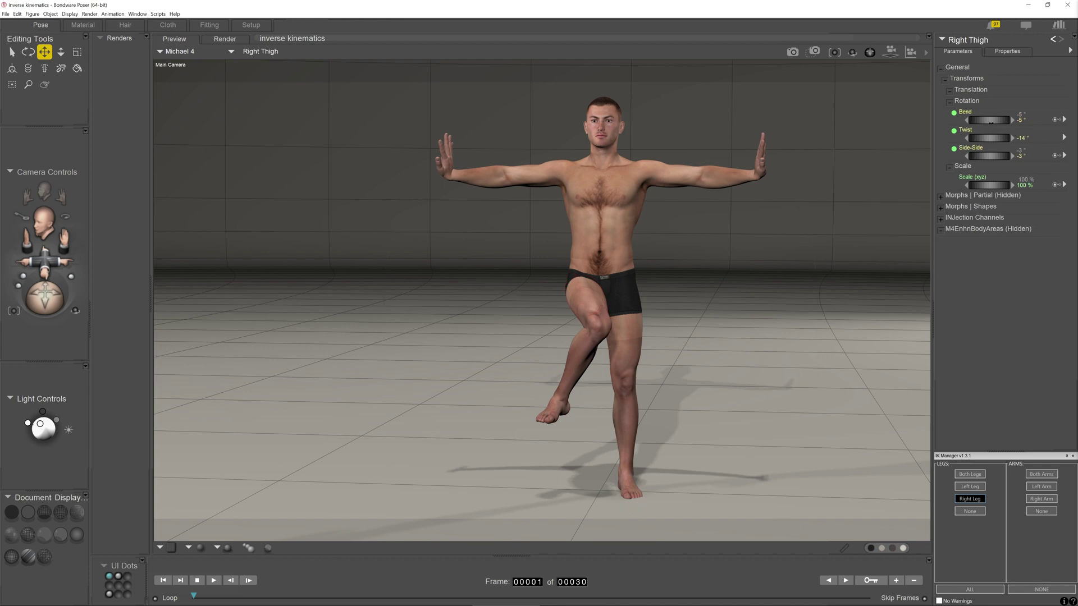
drag(998, 157, 974, 157)
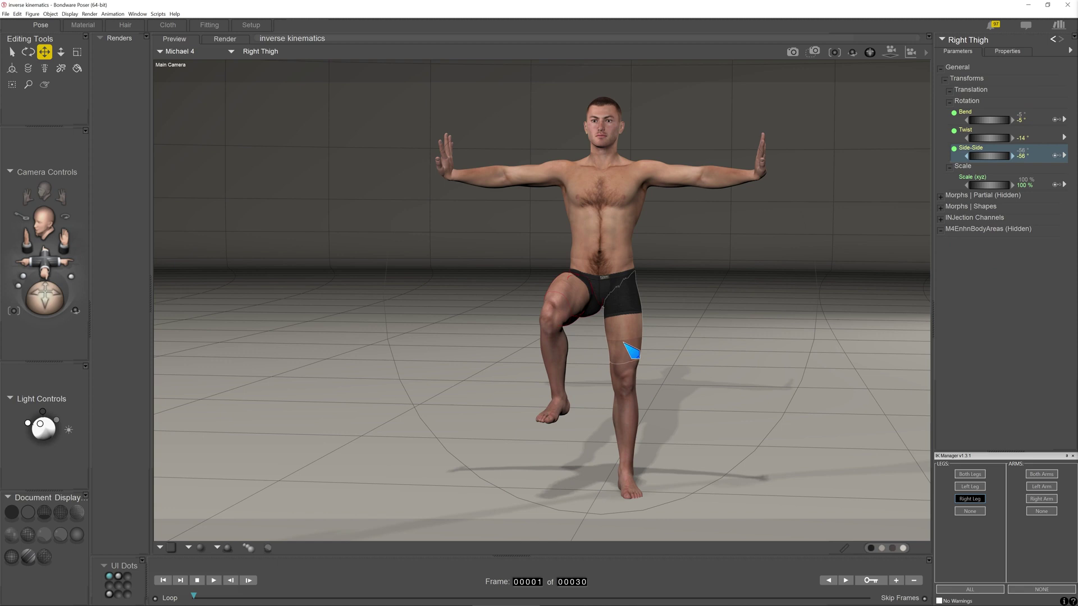
- Raise the left thigh forward to a bend of about -70° and bend the left shin to about 87° using the Rotate tool
click(630, 356)
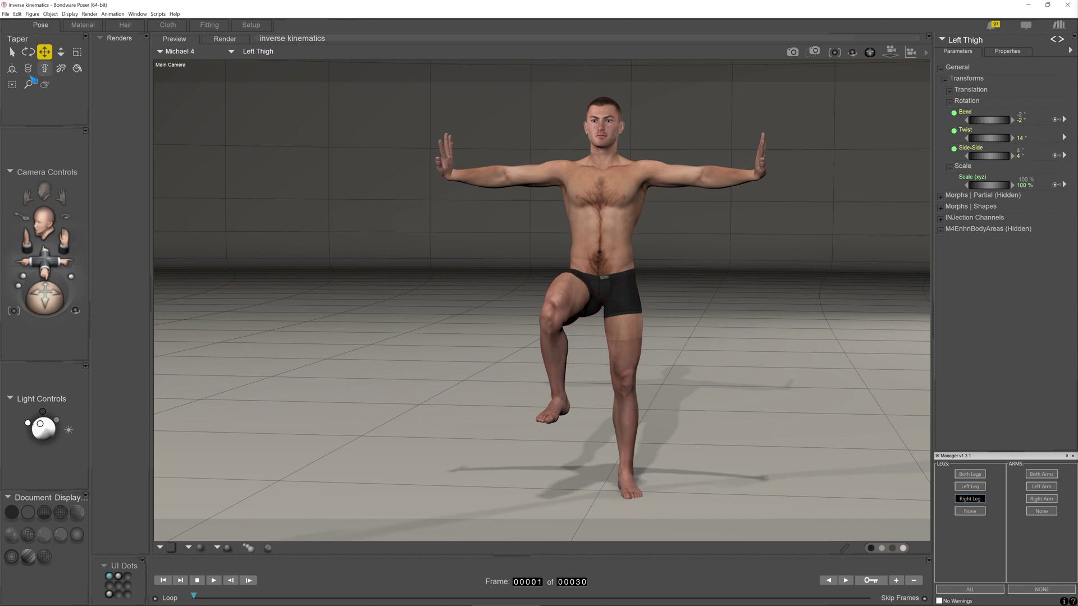
click(13, 70)
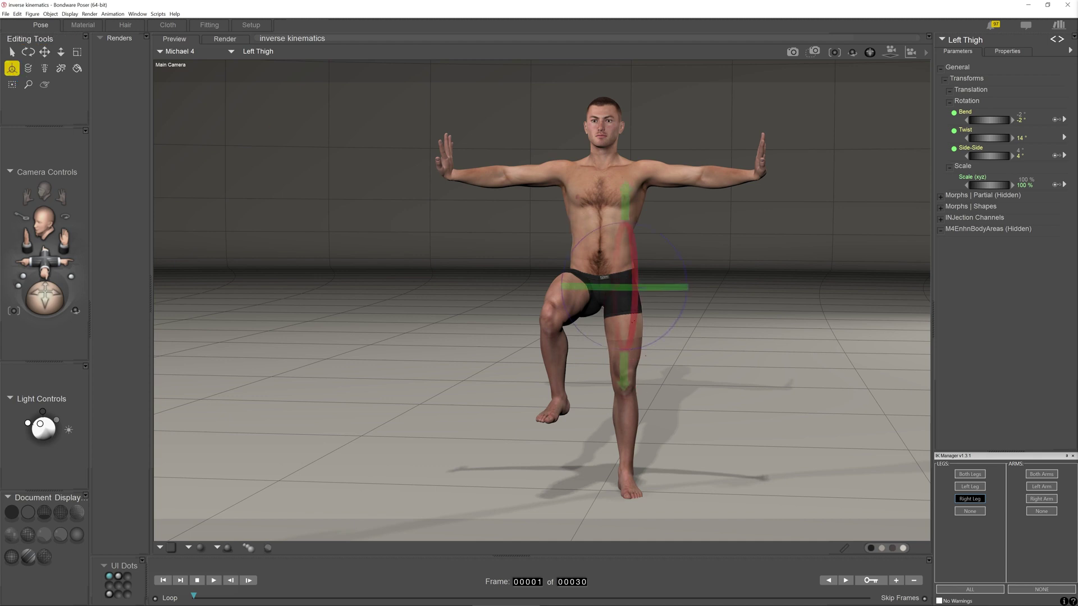
drag(633, 321, 643, 351)
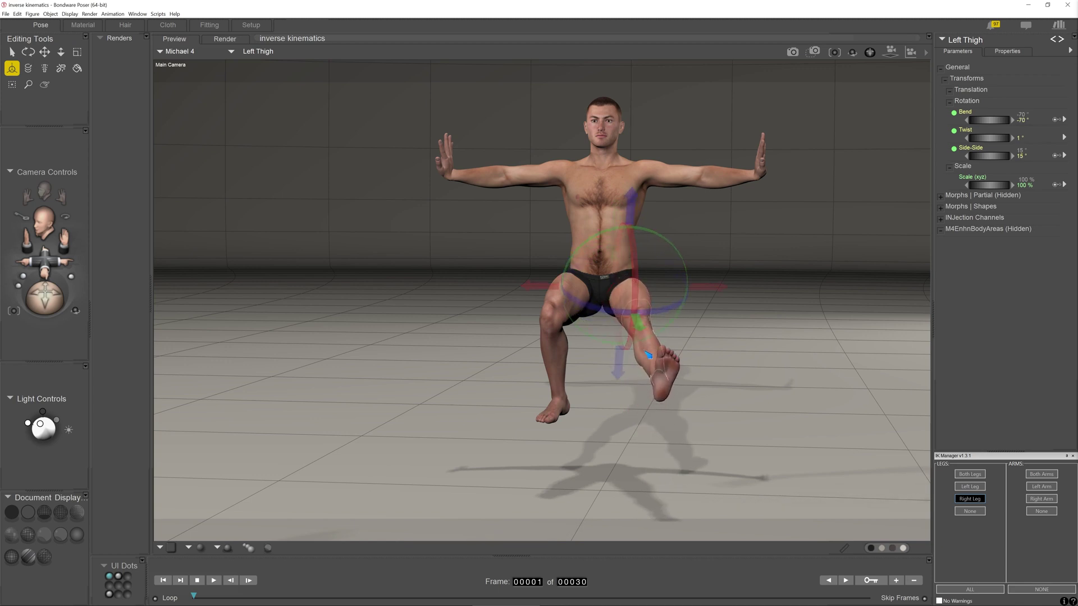
click(648, 355)
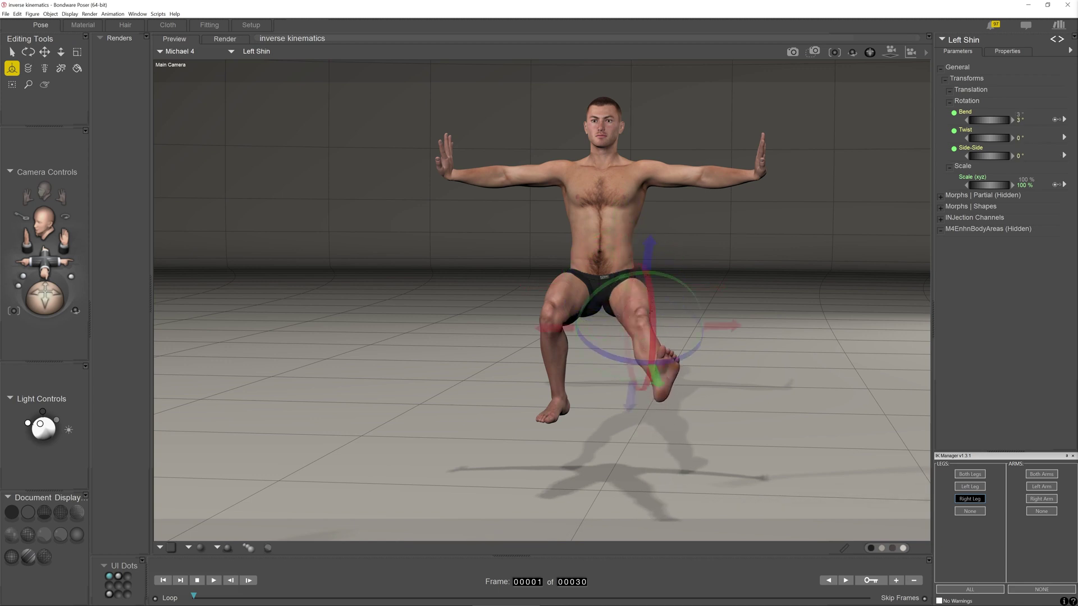
drag(651, 312, 652, 395)
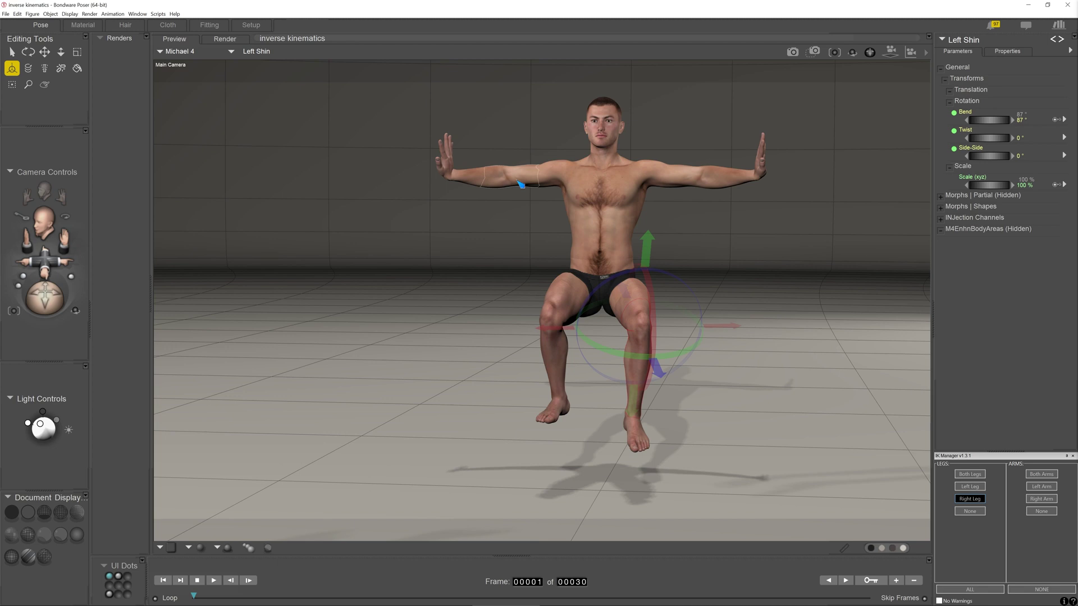
- Undo the posing of both legs back to the straight standing pose
click(515, 174)
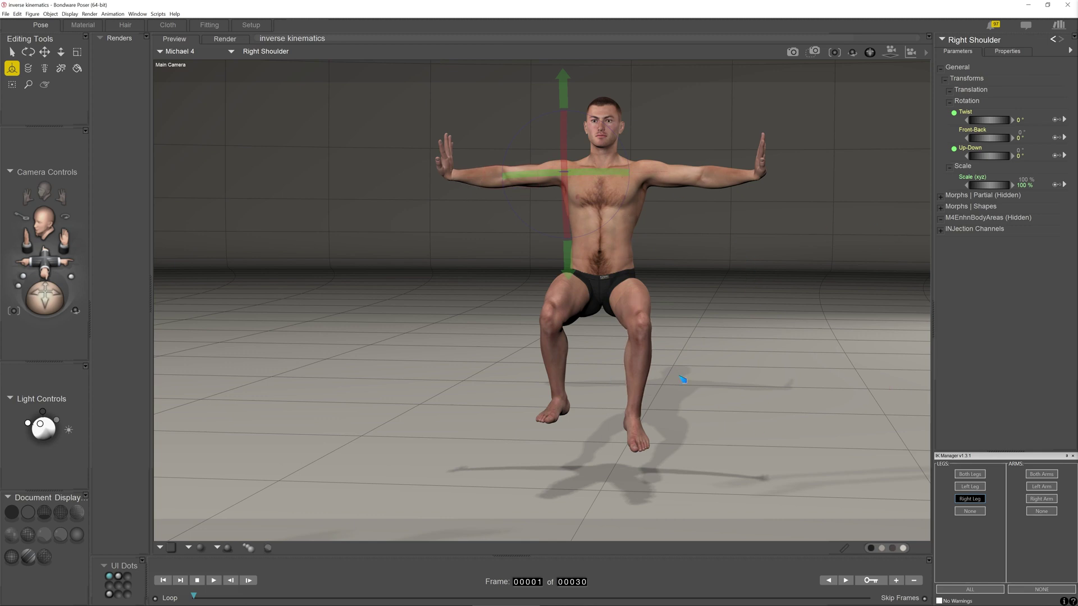
key(ctrl+z)
key(ctrl+z)
key(ctrl+z)
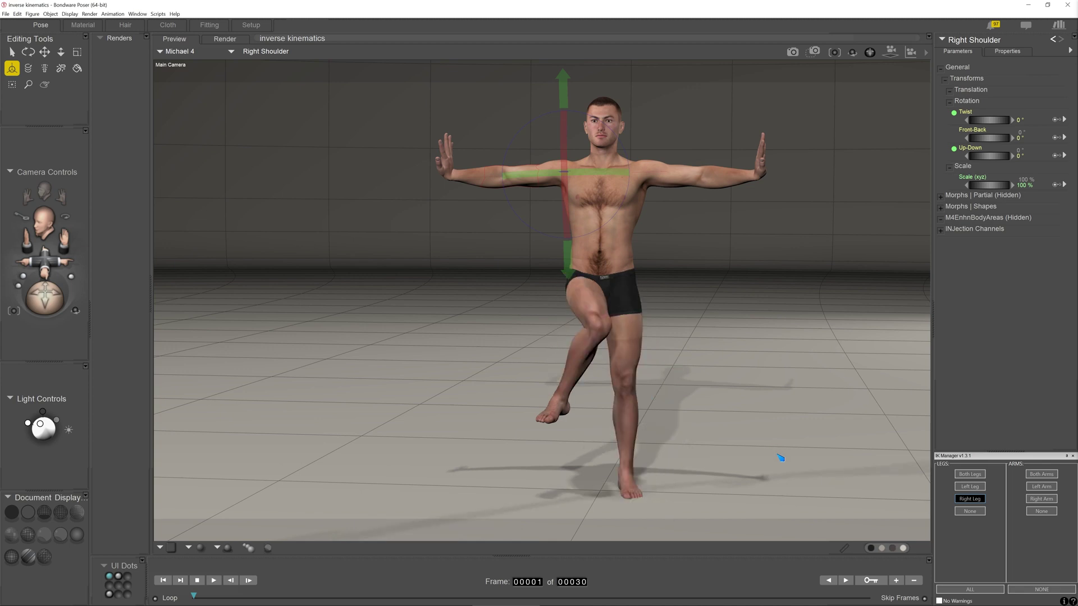
key(ctrl+z)
key(ctrl+z)
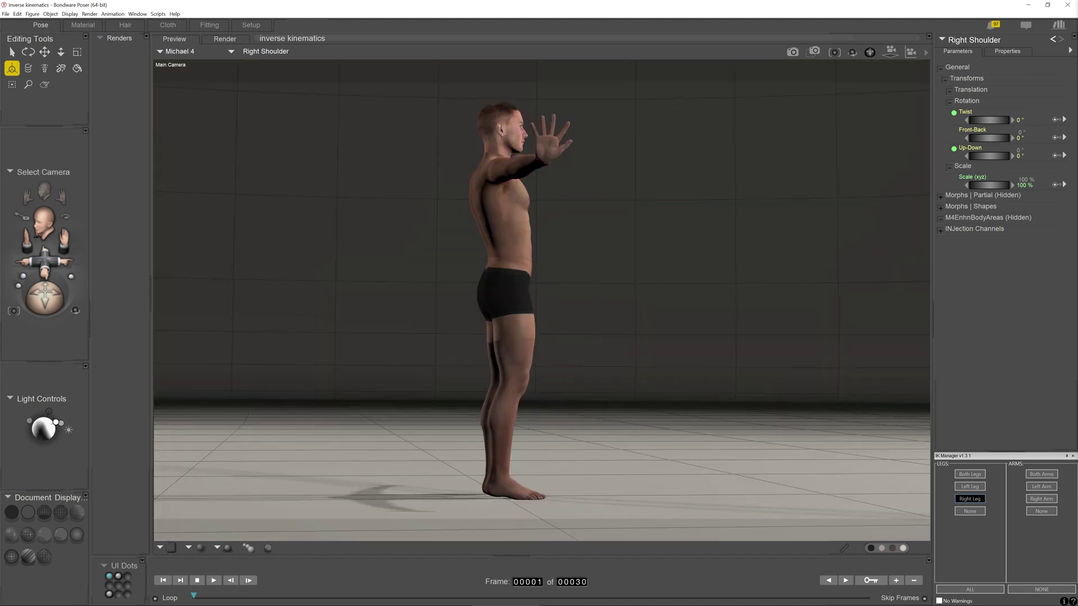
- Disable inverse kinematics on all of the figure's limbs between the two walls
drag(46, 294, 17, 298)
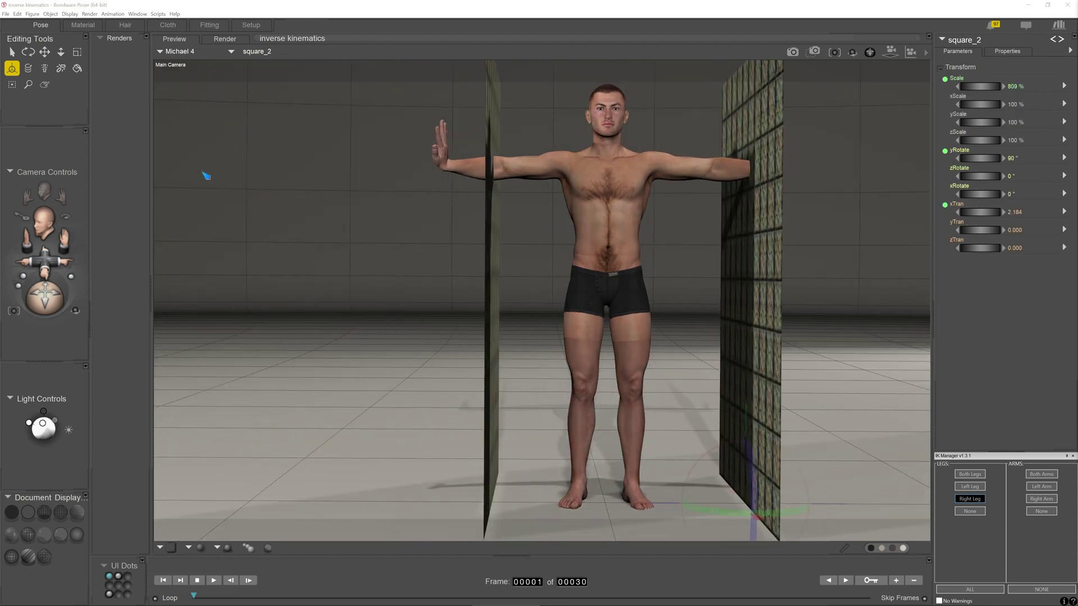
drag(45, 263, 56, 257)
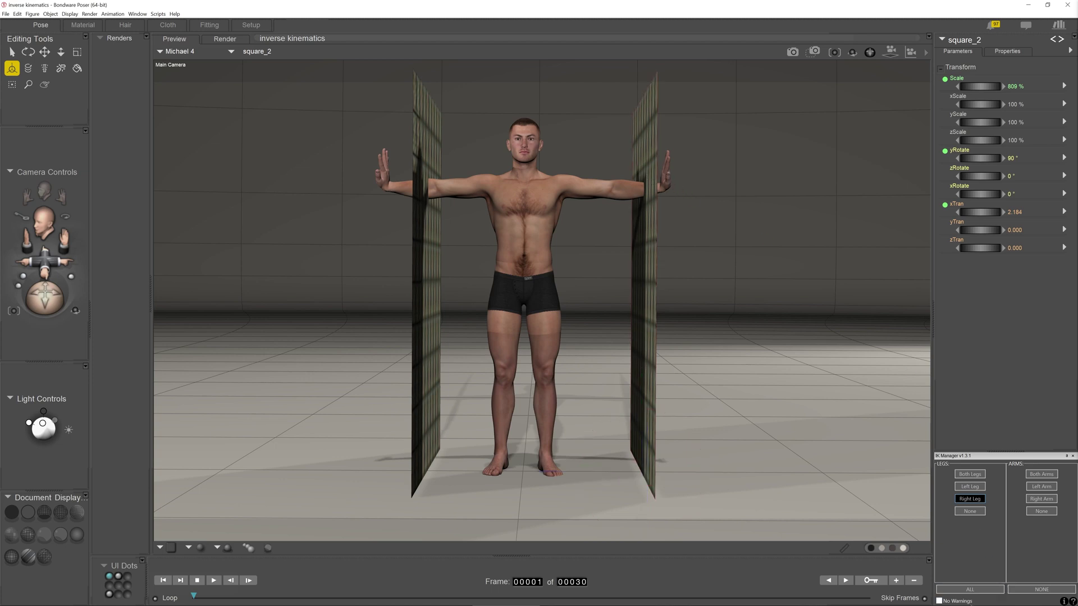
click(1041, 590)
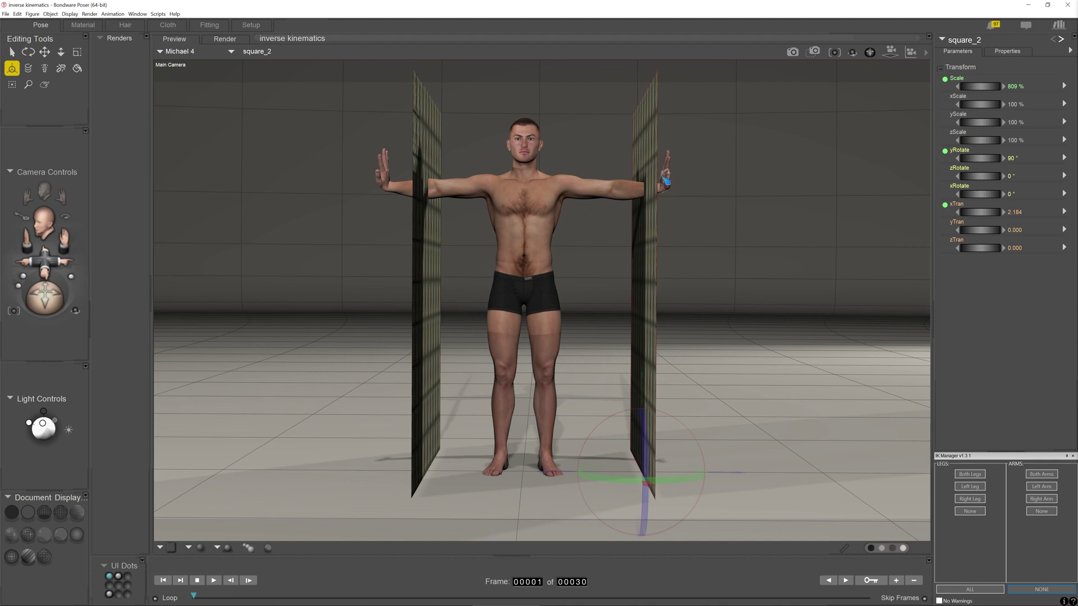
- Set the left shoulder's Up-Down rotation to -3° and bend the left forearm to about -36°
click(594, 193)
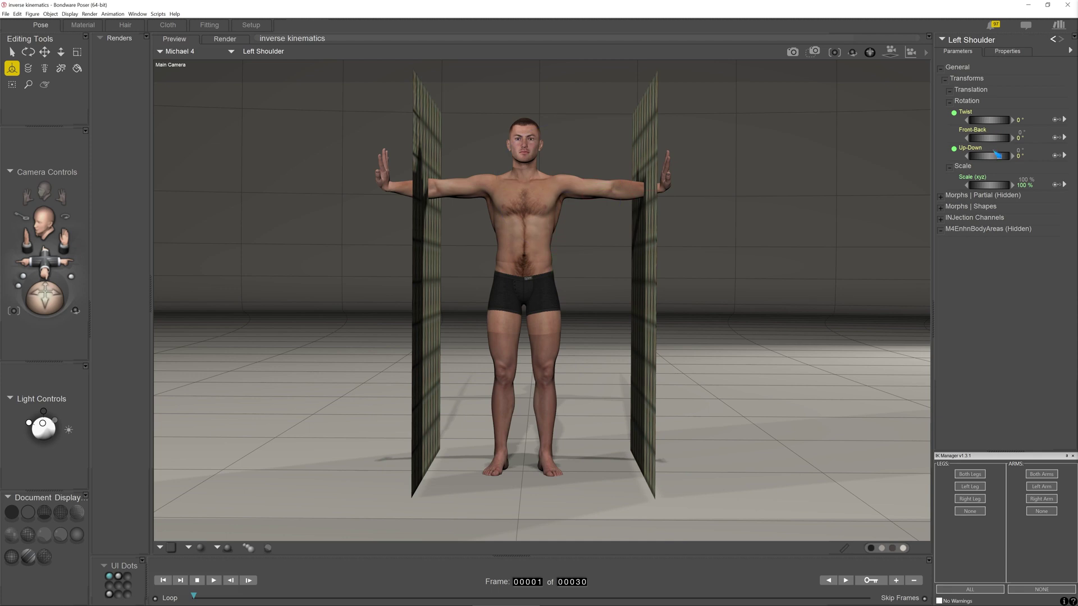
mouse_move(996, 157)
mouse_down()
mouse_move(1006, 158)
mouse_move(995, 157)
mouse_up()
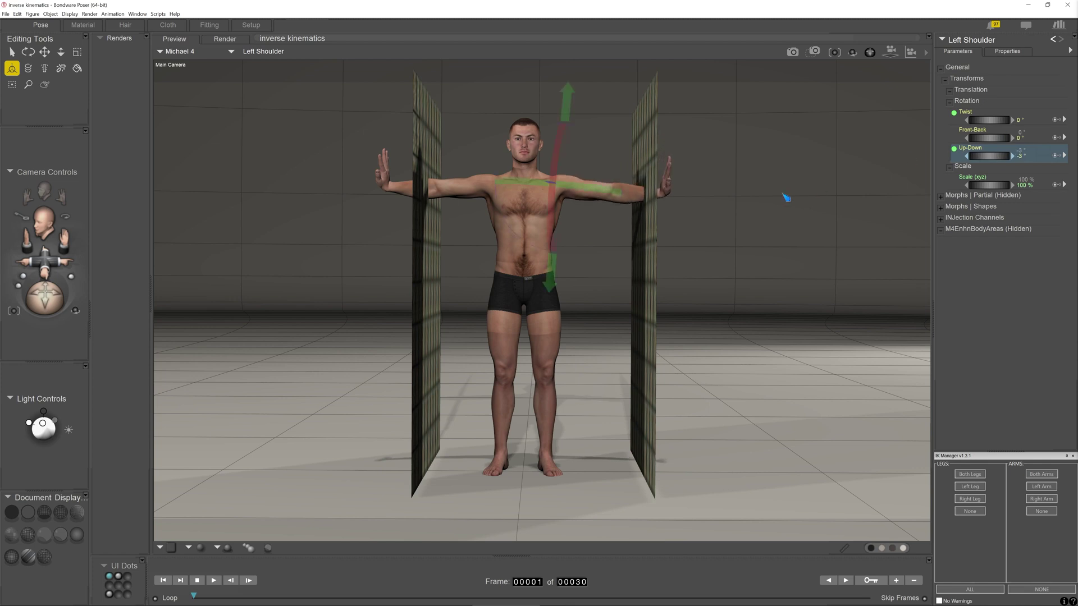
click(631, 196)
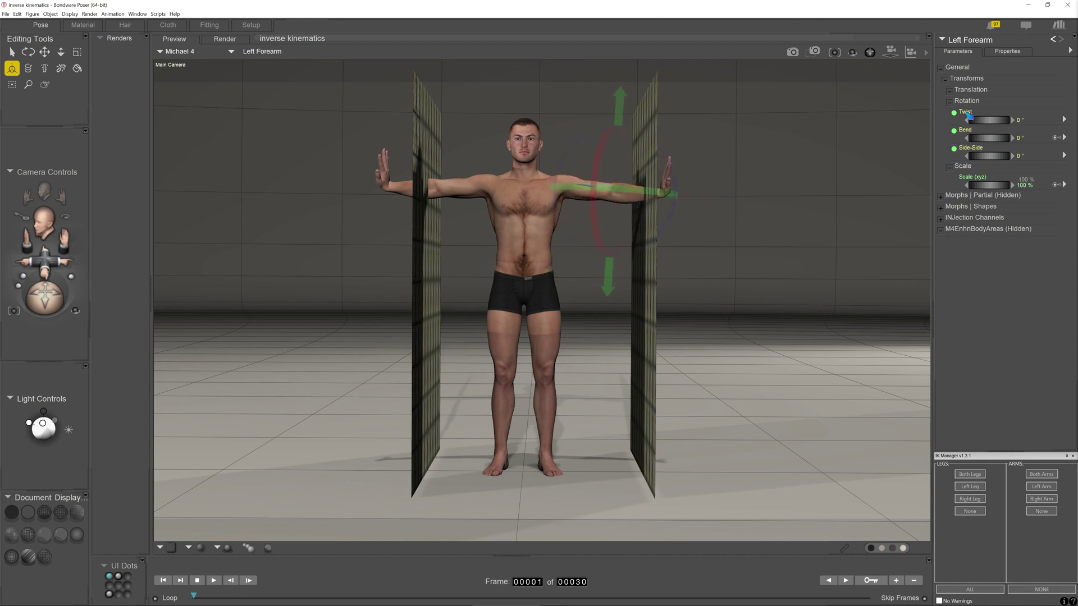
drag(987, 138, 962, 137)
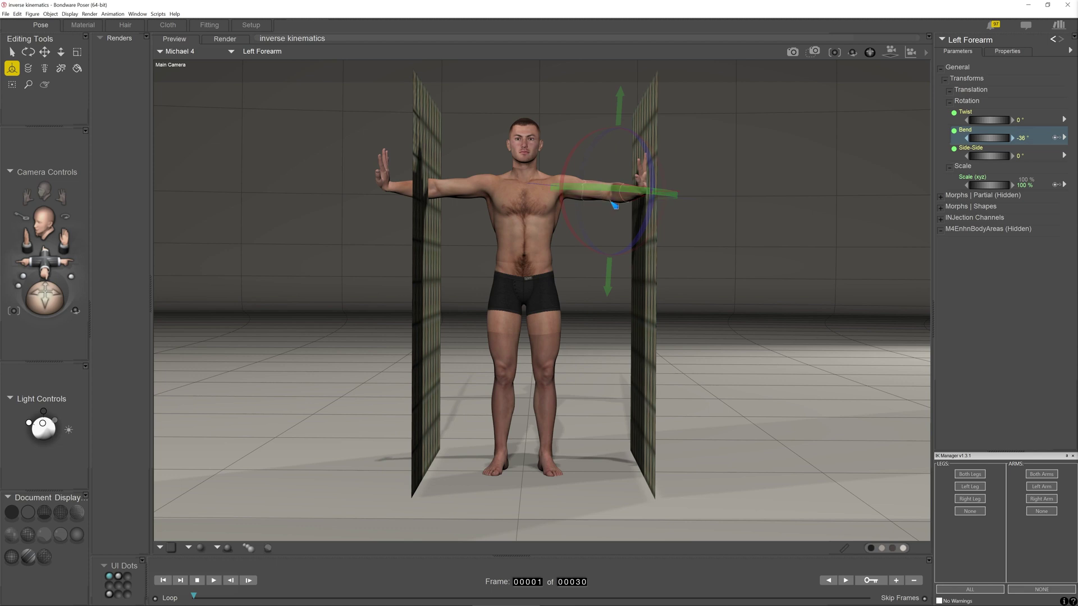
- Set the left shoulder's Front-Back rotation to 71° and try rotating the left forearm so the hand meets the wall
click(615, 205)
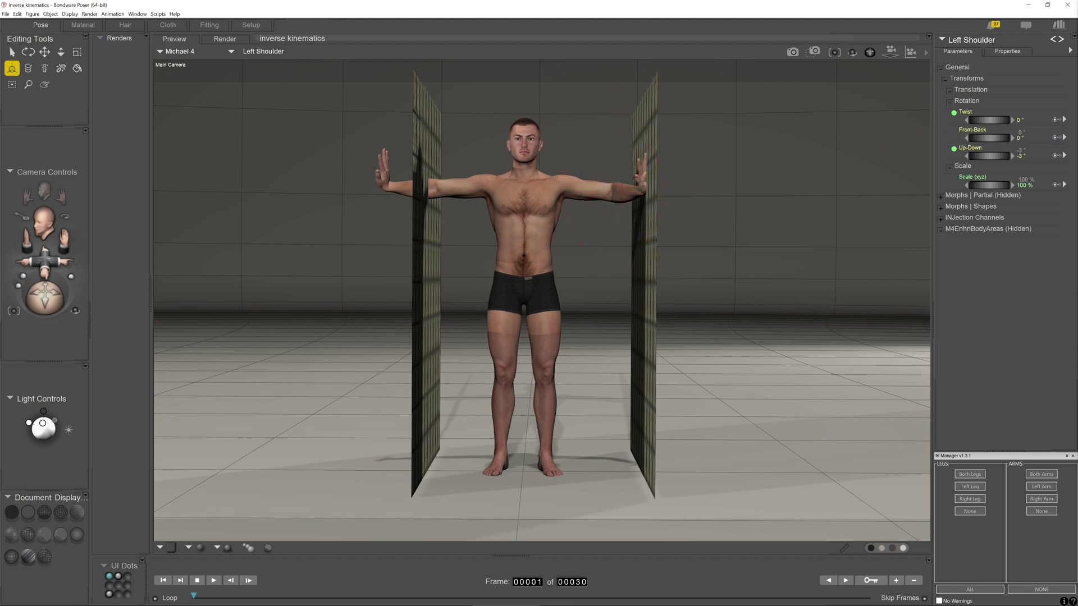
drag(989, 137, 1016, 137)
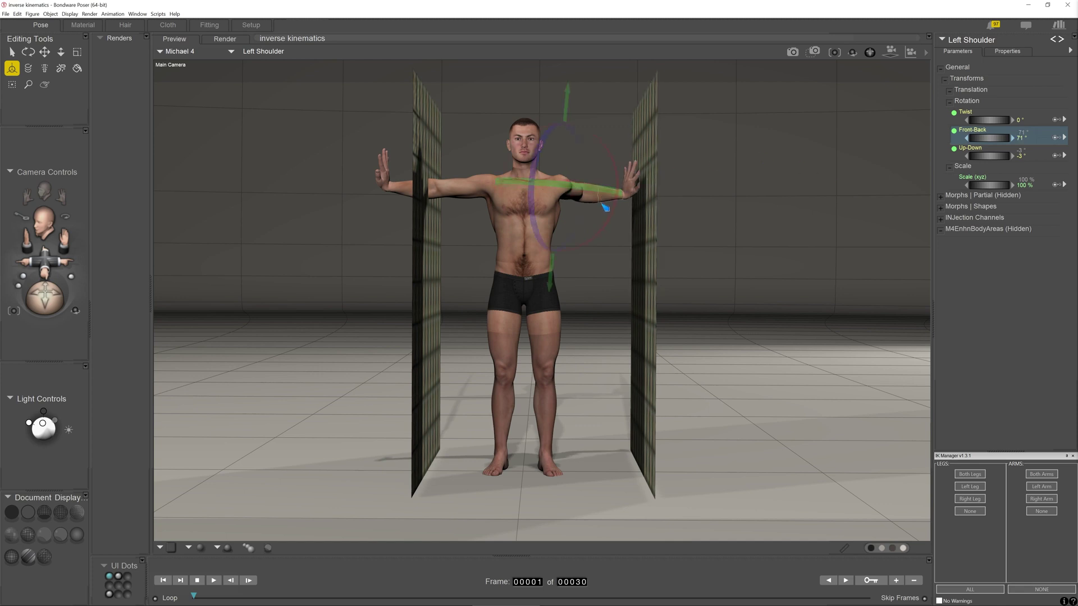
click(604, 205)
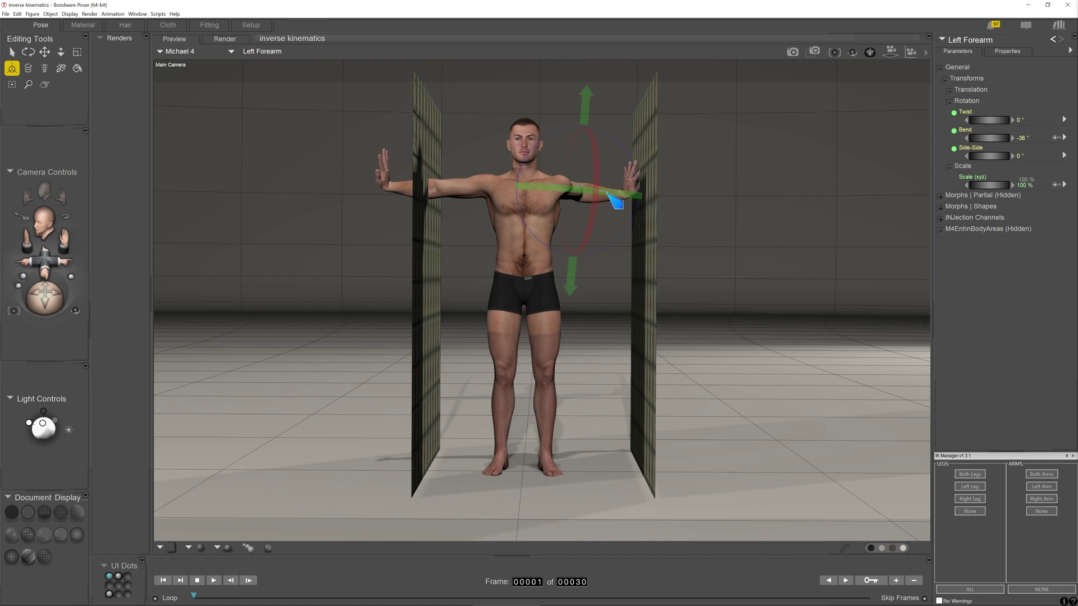
drag(615, 202, 651, 199)
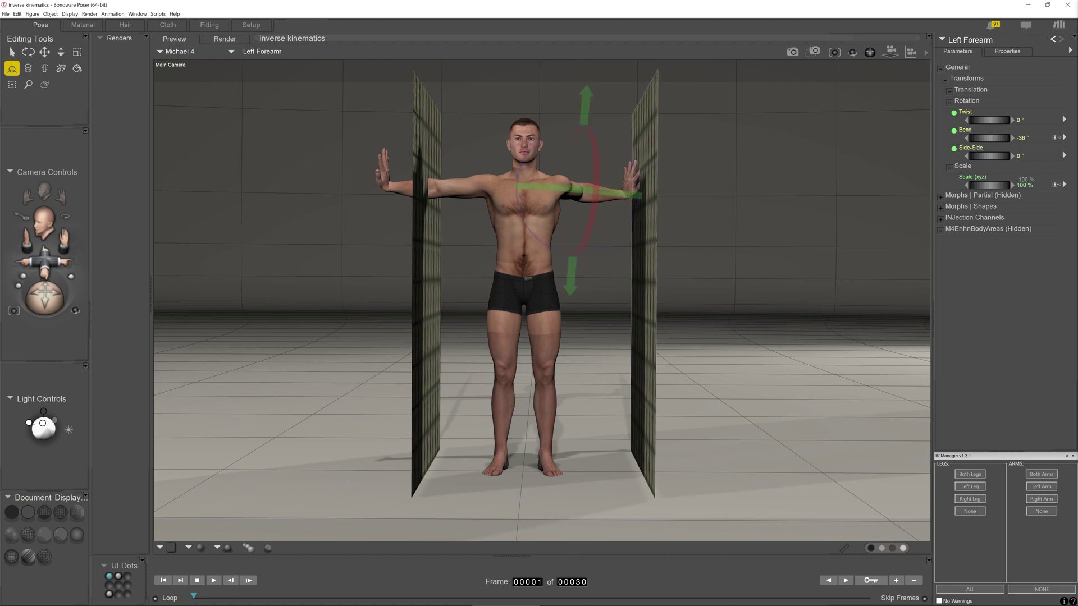
drag(618, 191, 645, 184)
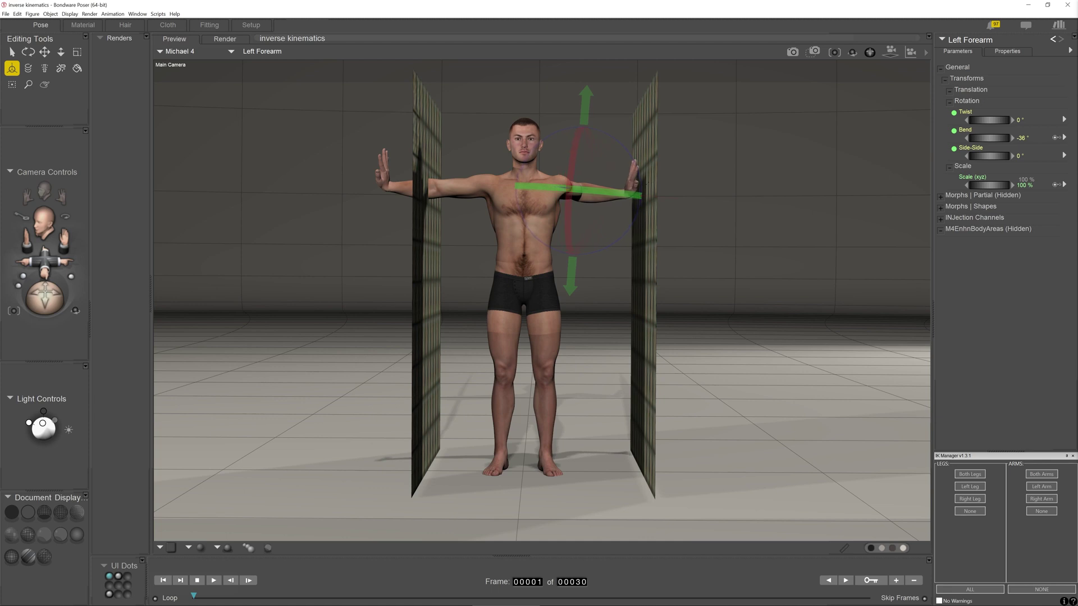
click(632, 189)
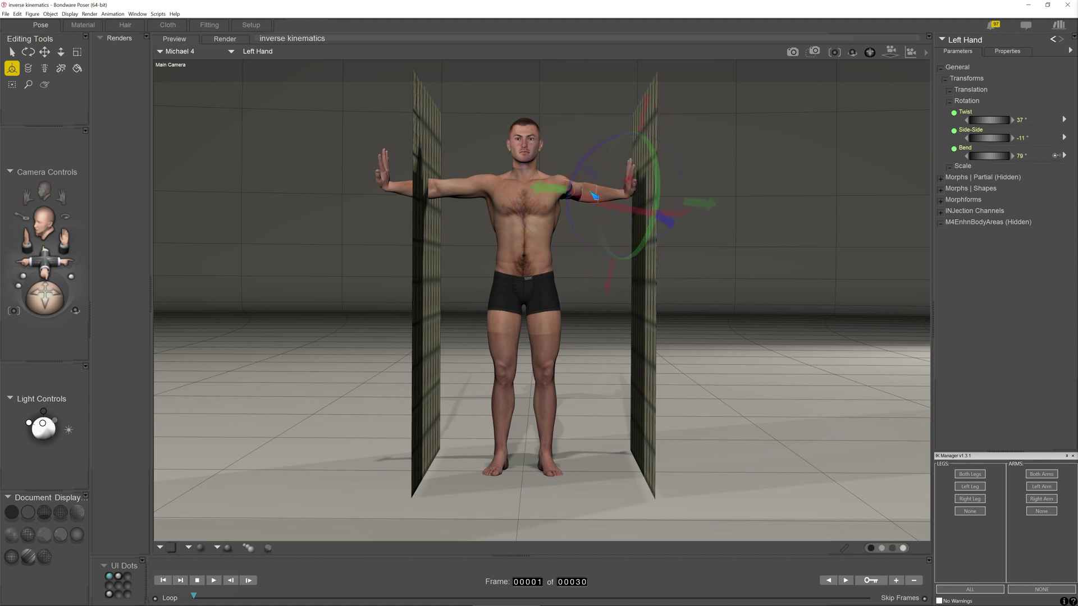
- Check the left hand's position against the wall and set the left shoulder's Twist to about -62°
drag(45, 296, 126, 299)
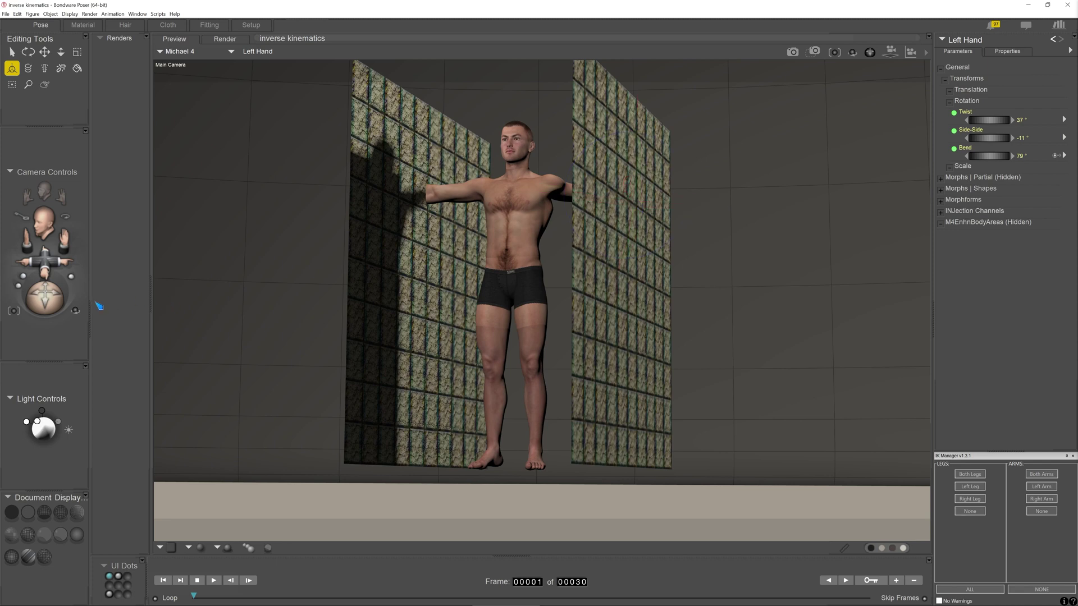
key(ctrl+z)
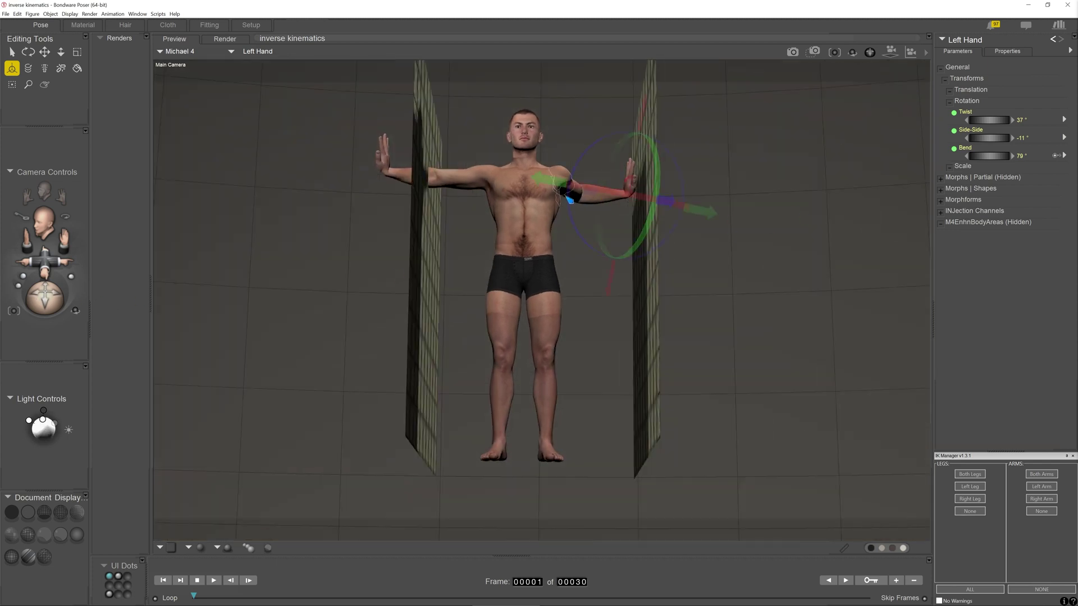
click(575, 199)
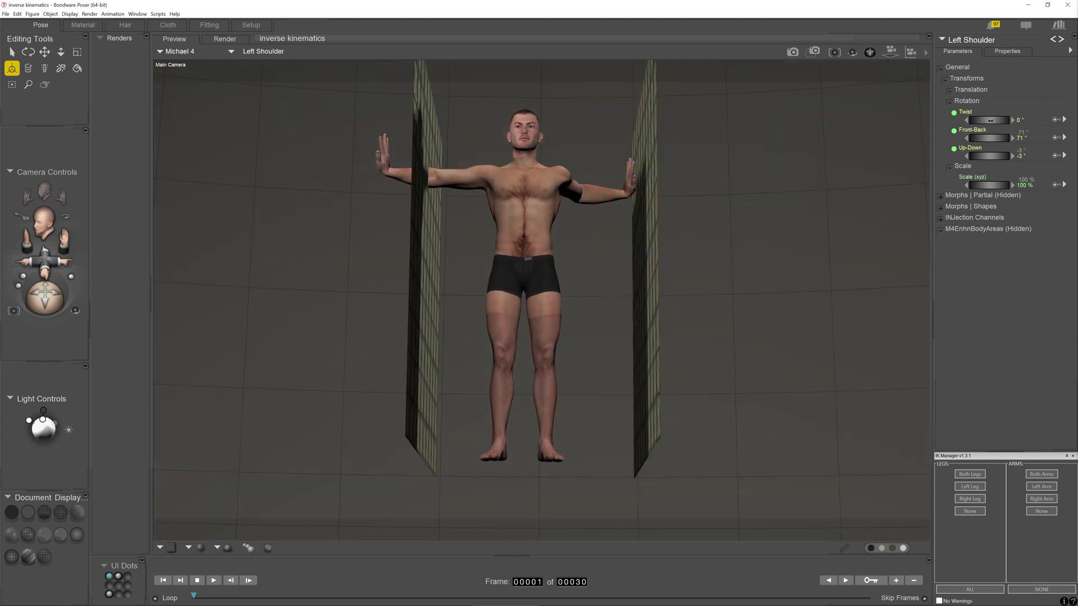
drag(989, 120, 954, 120)
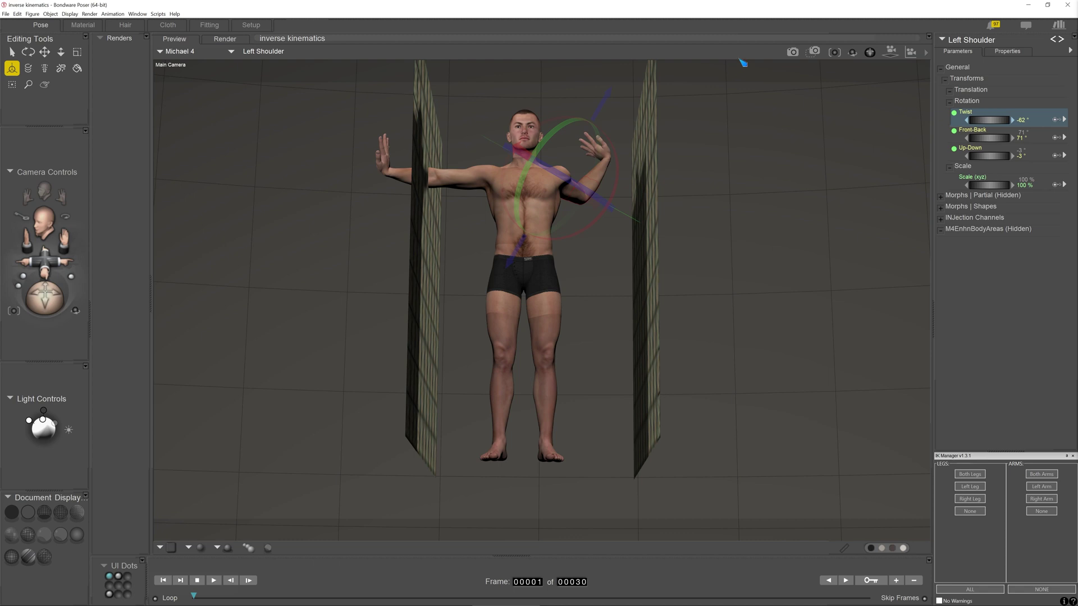
drag(49, 291, 51, 301)
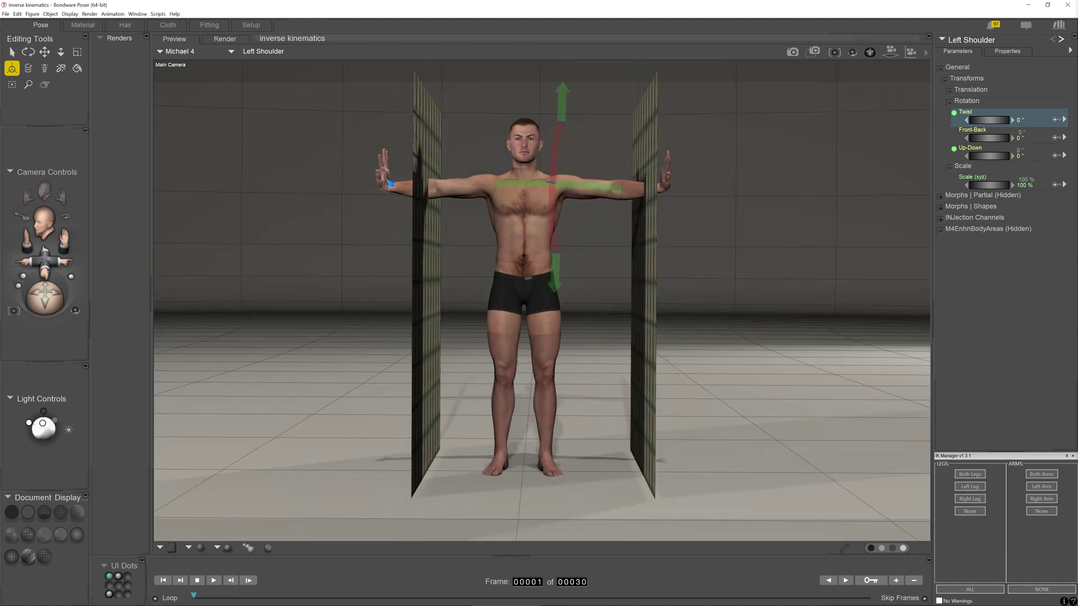
- Select the right hand and enable inverse kinematics for the right arm only
click(393, 181)
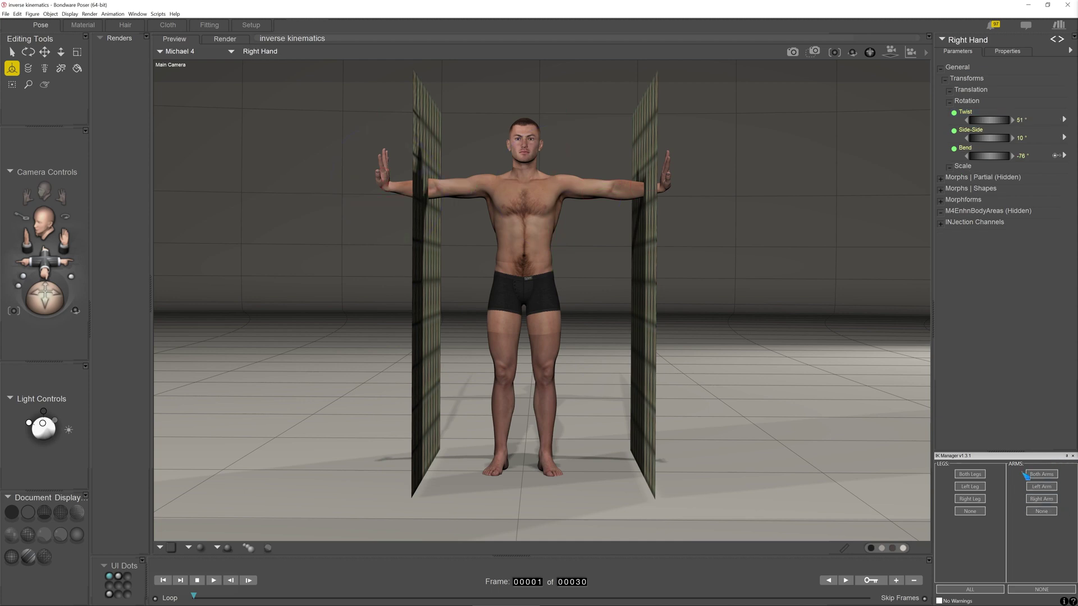
click(1044, 499)
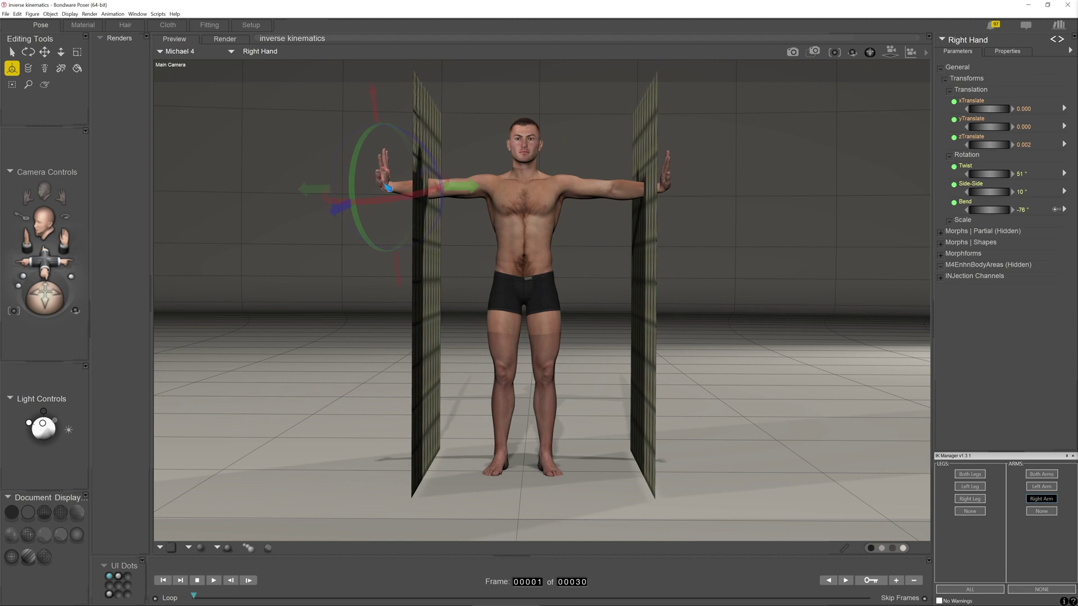
- Try rotating the right hand slightly, undo that rotation, and switch to the translation tool
mouse_move(385, 185)
mouse_down()
mouse_move(399, 188)
mouse_move(386, 177)
mouse_up()
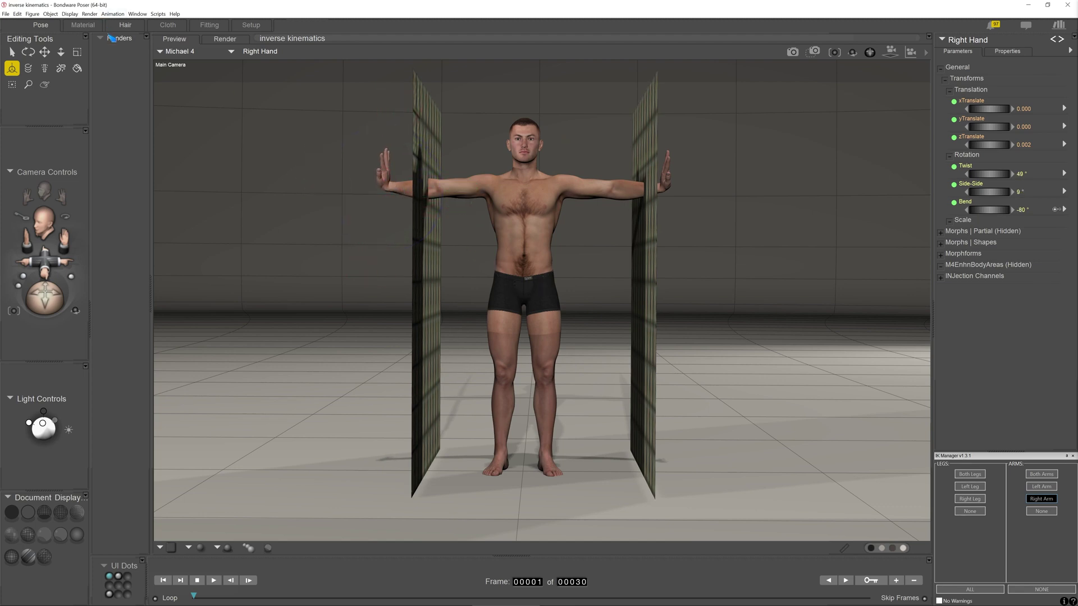
click(44, 51)
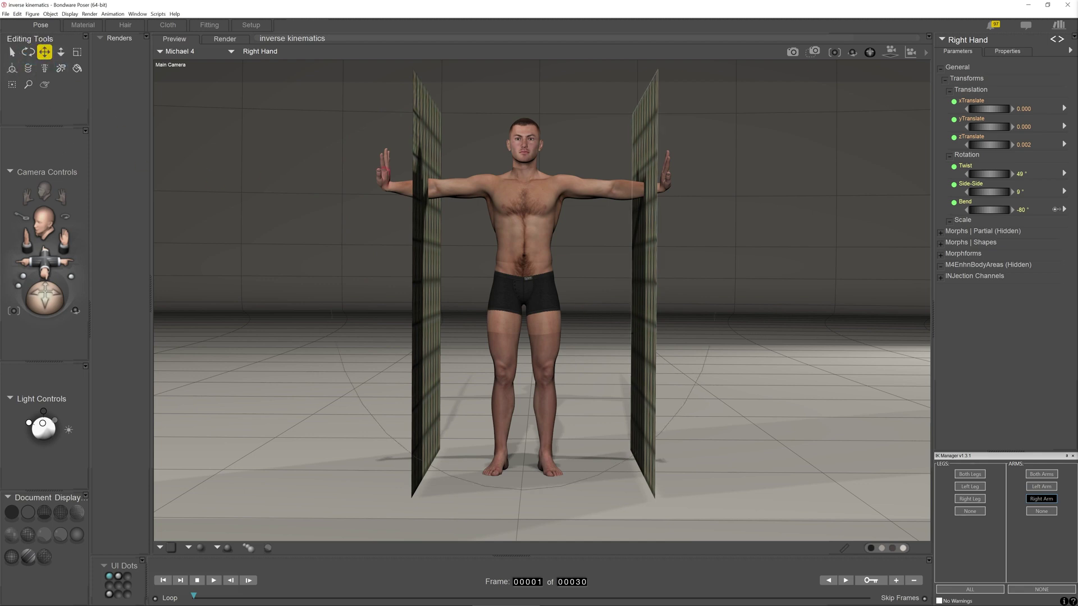
mouse_move(46, 299)
mouse_down()
mouse_move(39, 285)
mouse_move(51, 293)
mouse_up()
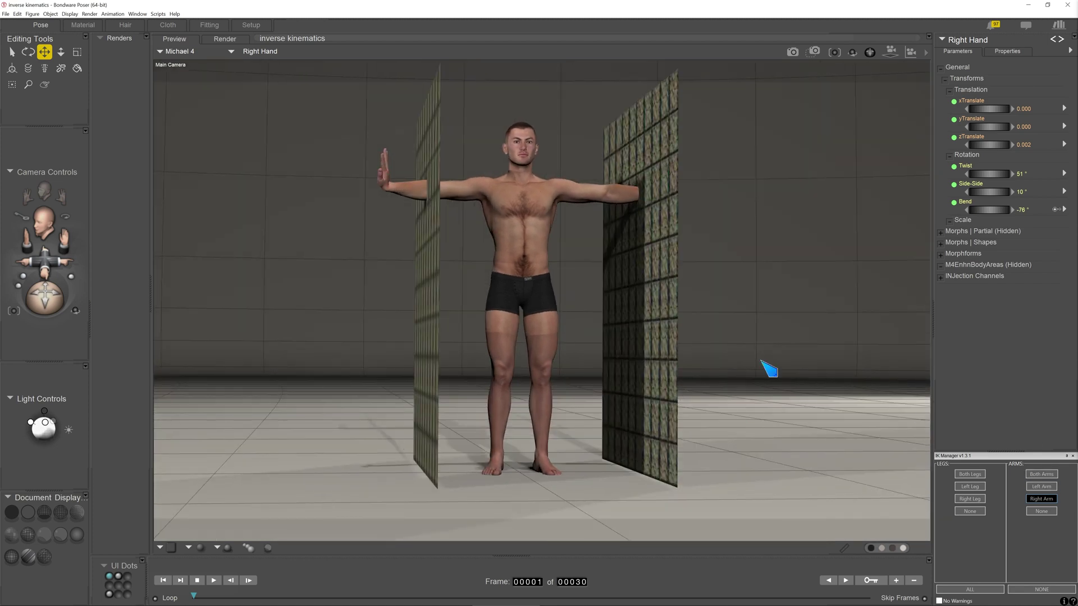
key(ctrl+z)
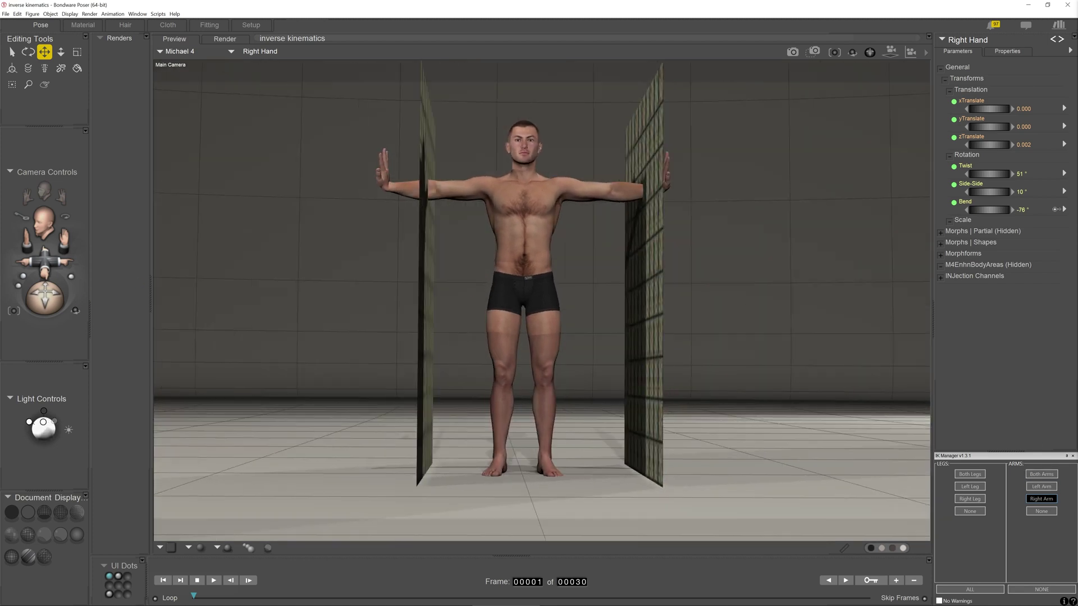
- Translate the right hand inward with inverse kinematics until its palm meets the wall, and shift it slightly backward along the wall
drag(391, 182, 437, 186)
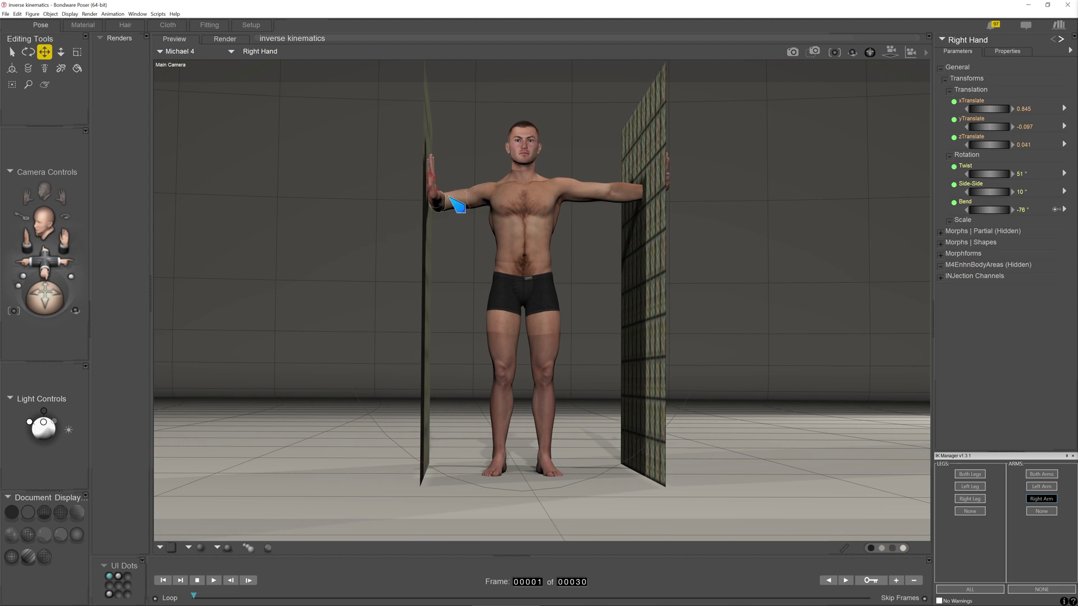
drag(45, 297, 31, 331)
middle_drag(594, 169, 559, 177)
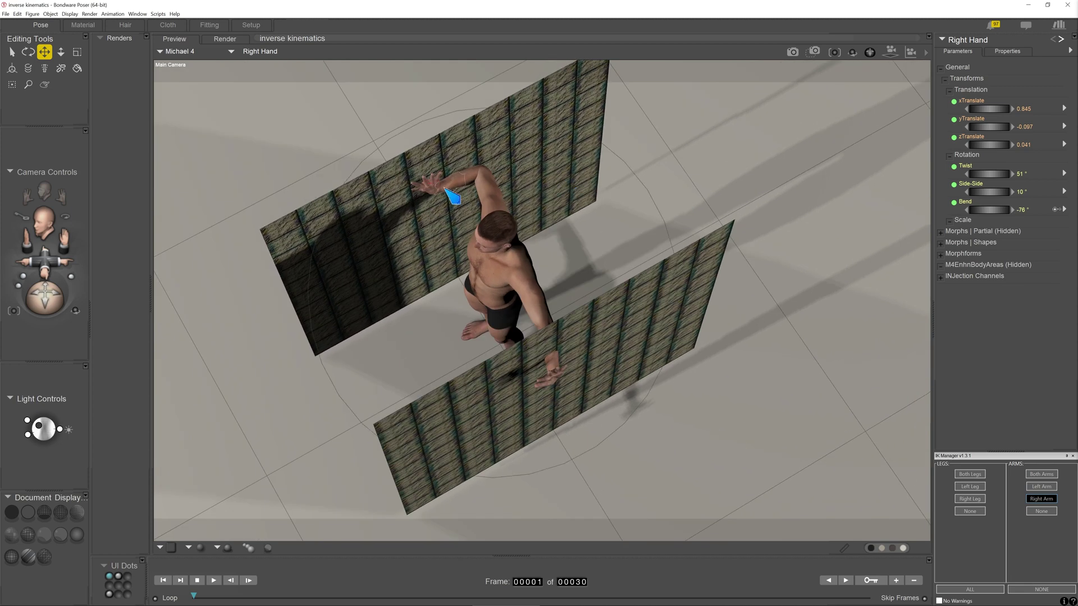
drag(443, 192, 460, 193)
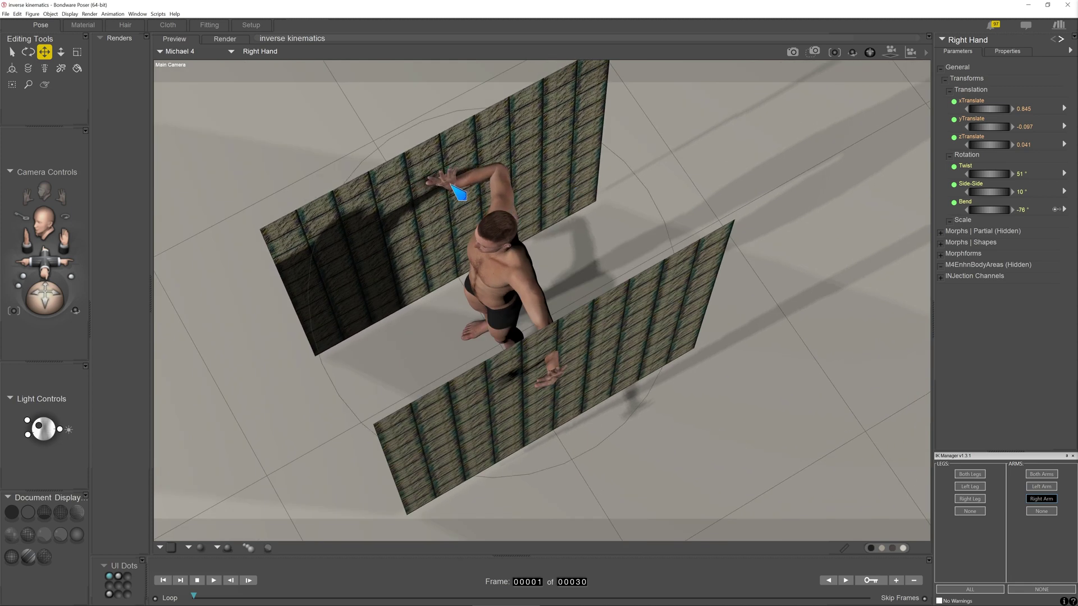
- Select the right shoulder and set its Twist to about -81° to lower the elbow
click(519, 212)
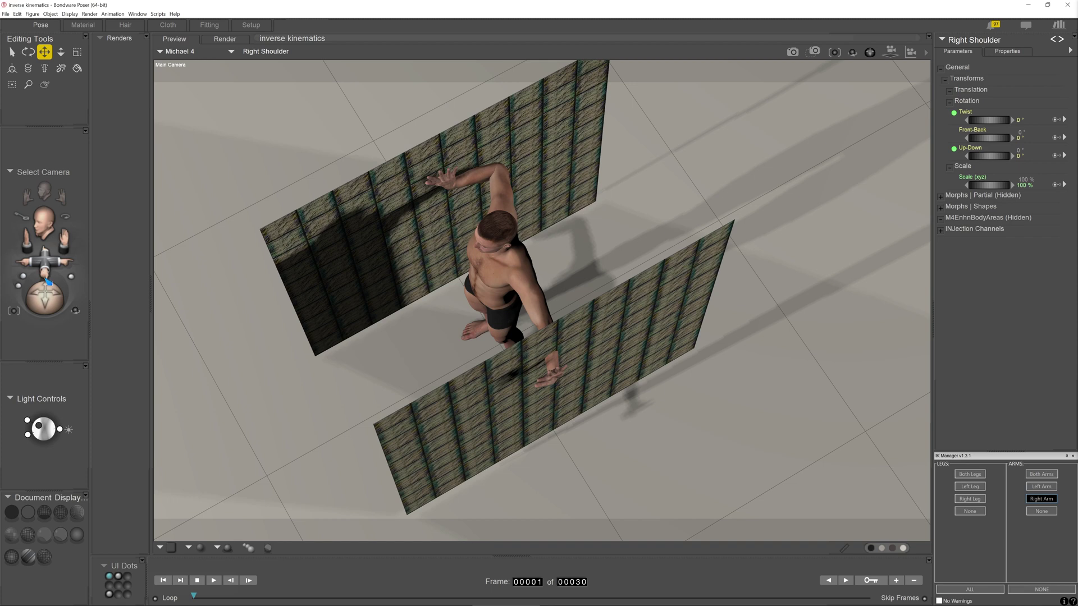
drag(45, 292, 60, 247)
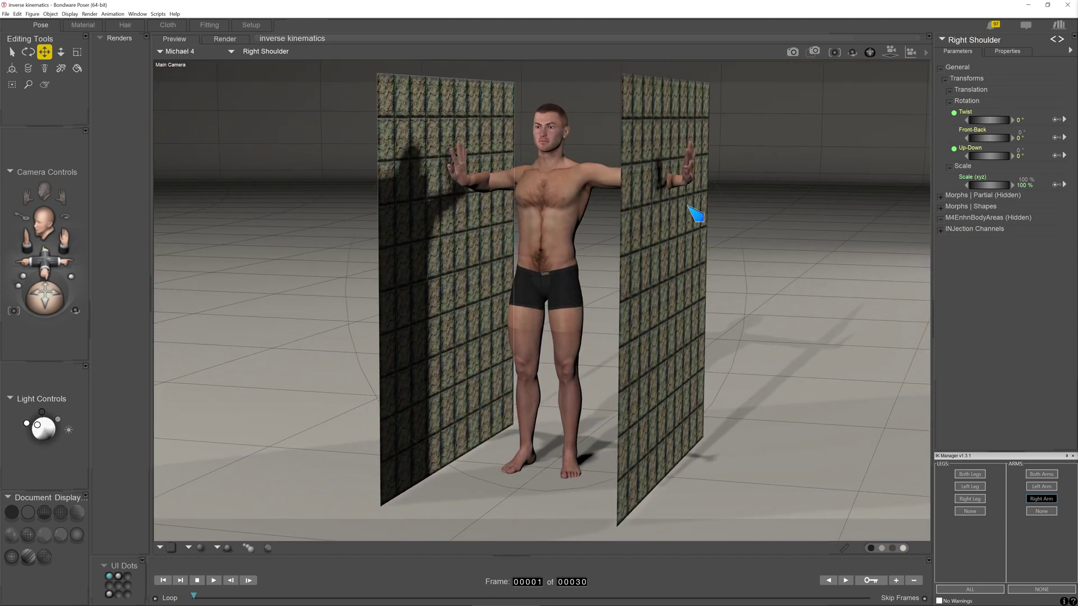
drag(990, 117, 957, 116)
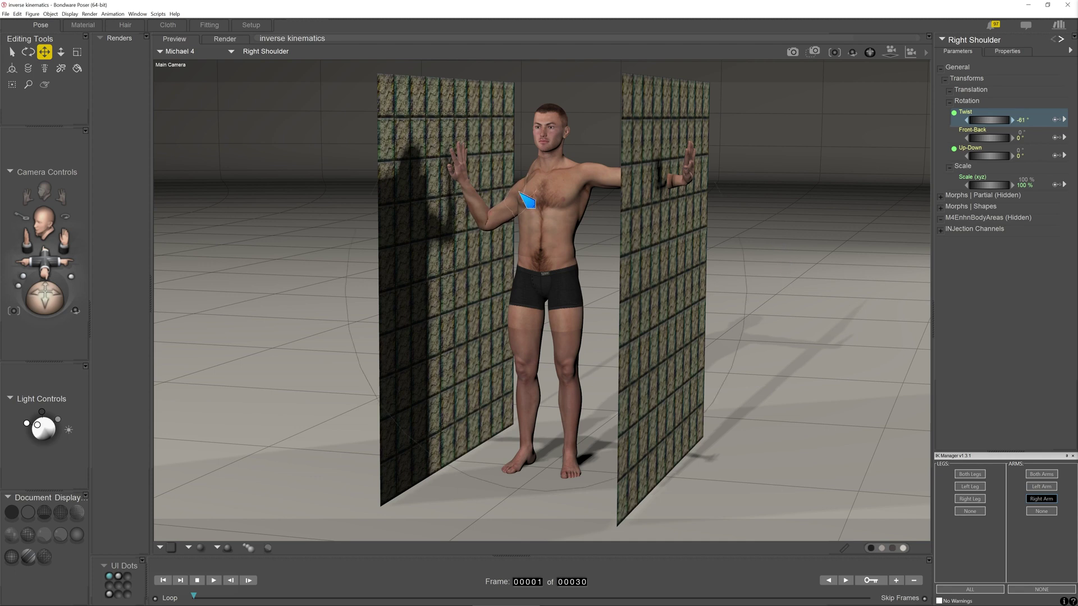
- Set the right collar's Up-Down rotation to -102°, check the hands from above, and turn off inverse kinematics for the right arm
click(538, 182)
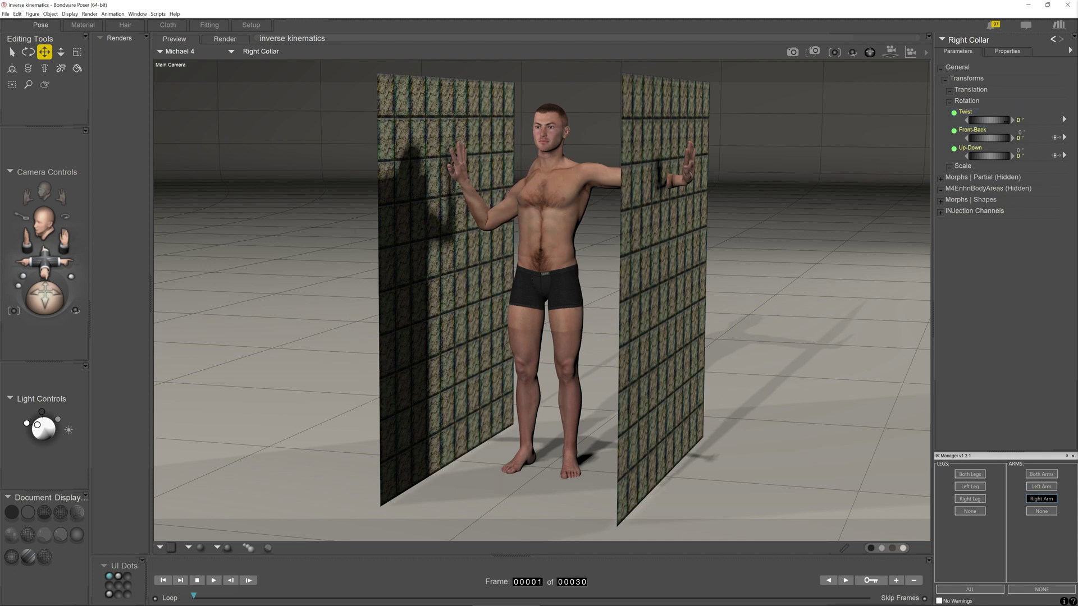
drag(986, 155, 947, 155)
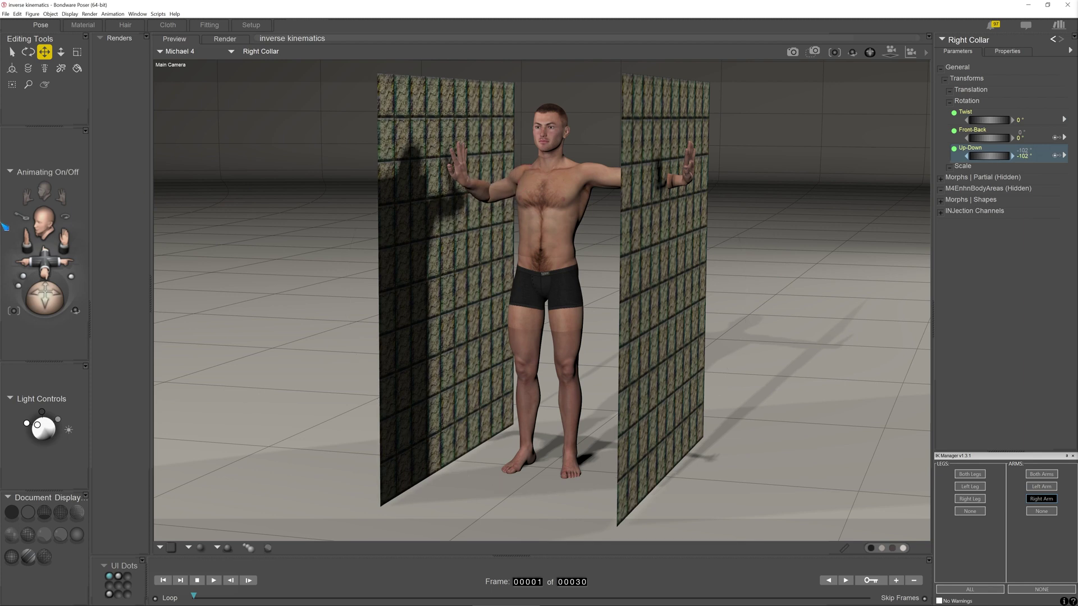
drag(26, 294, 79, 292)
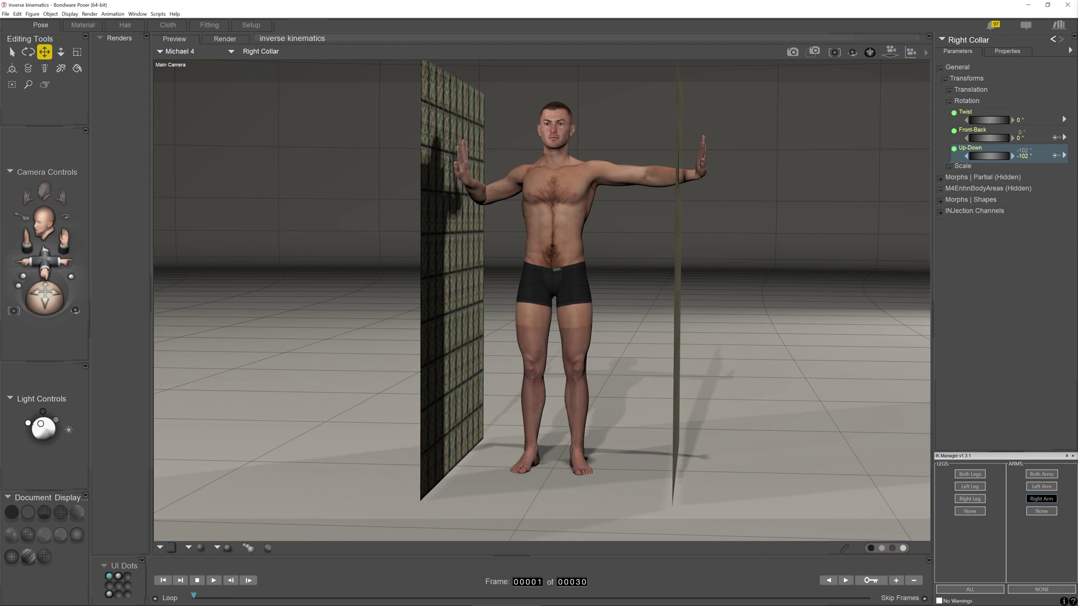
drag(45, 296, 112, 321)
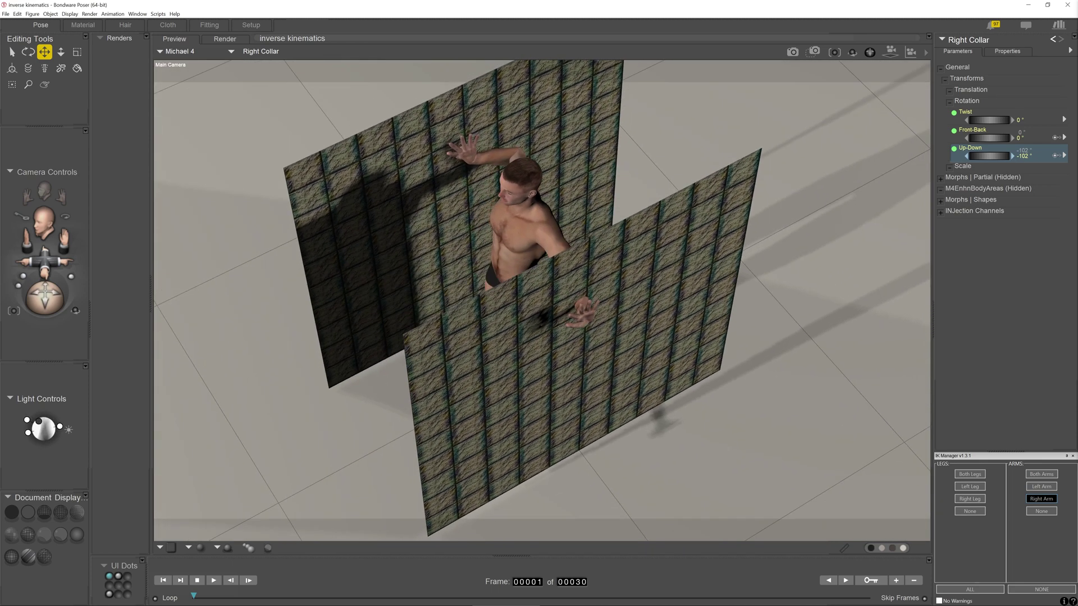
click(1044, 501)
drag(45, 297, 81, 269)
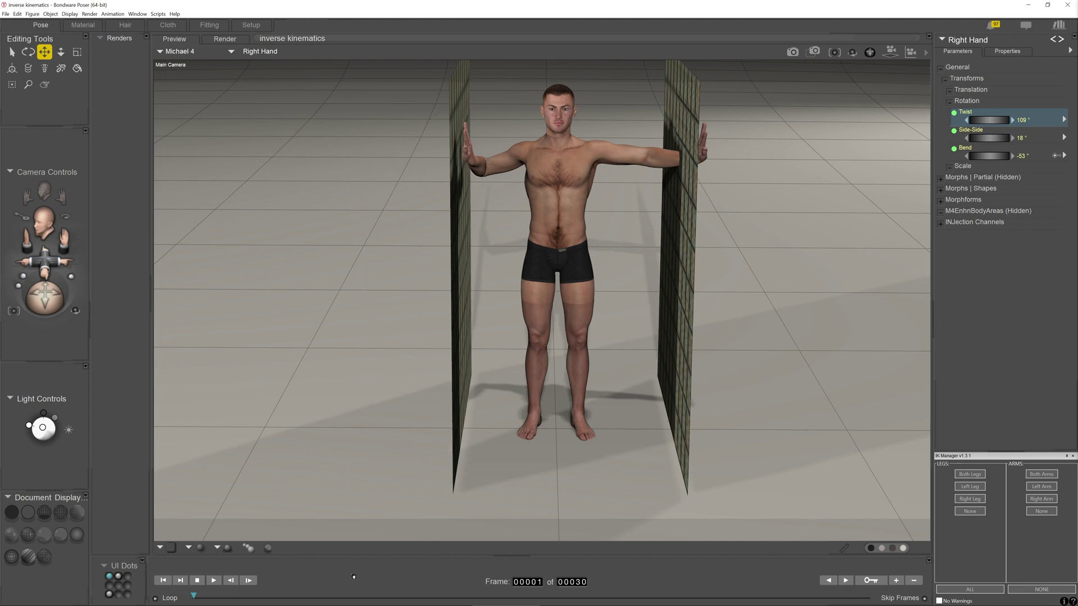
- Select the whole body of the Michael 4 figure and set its yRotate to 39°
mouse_move(354, 605)
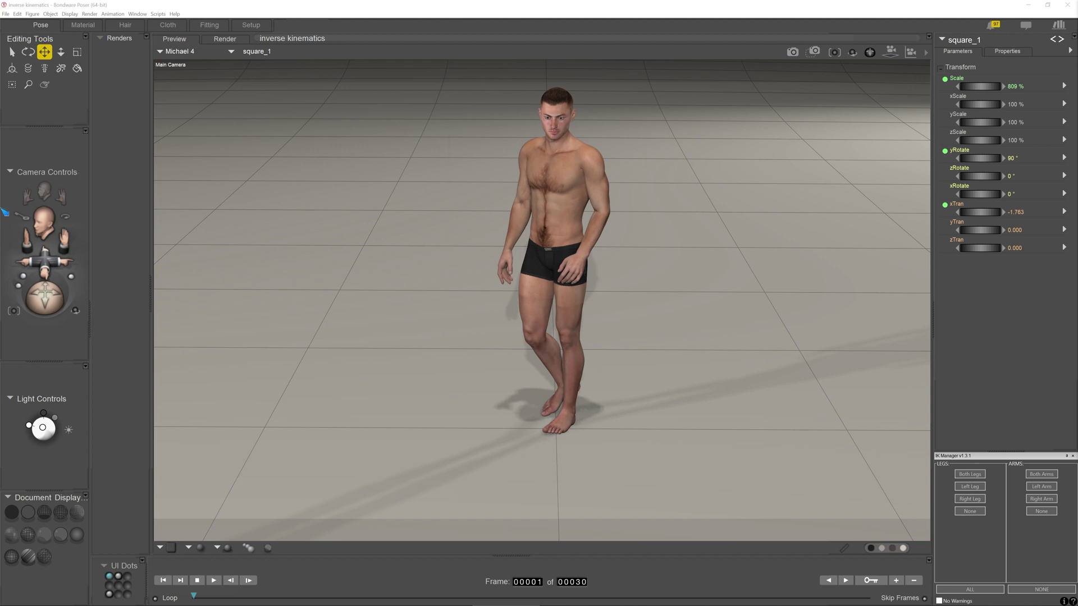
drag(43, 284, 85, 287)
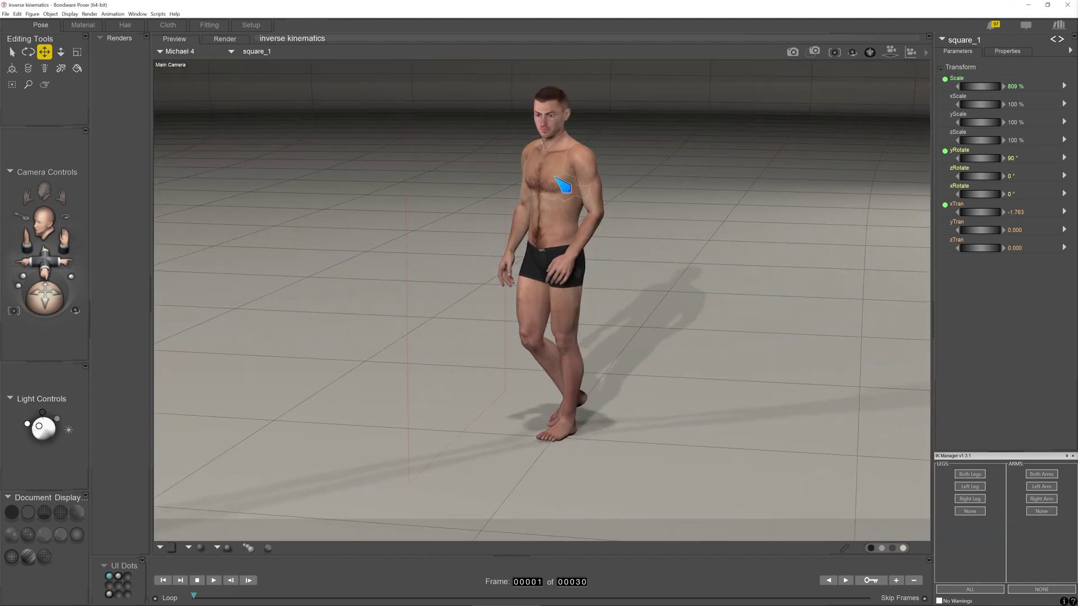
click(564, 184)
click(259, 52)
click(255, 55)
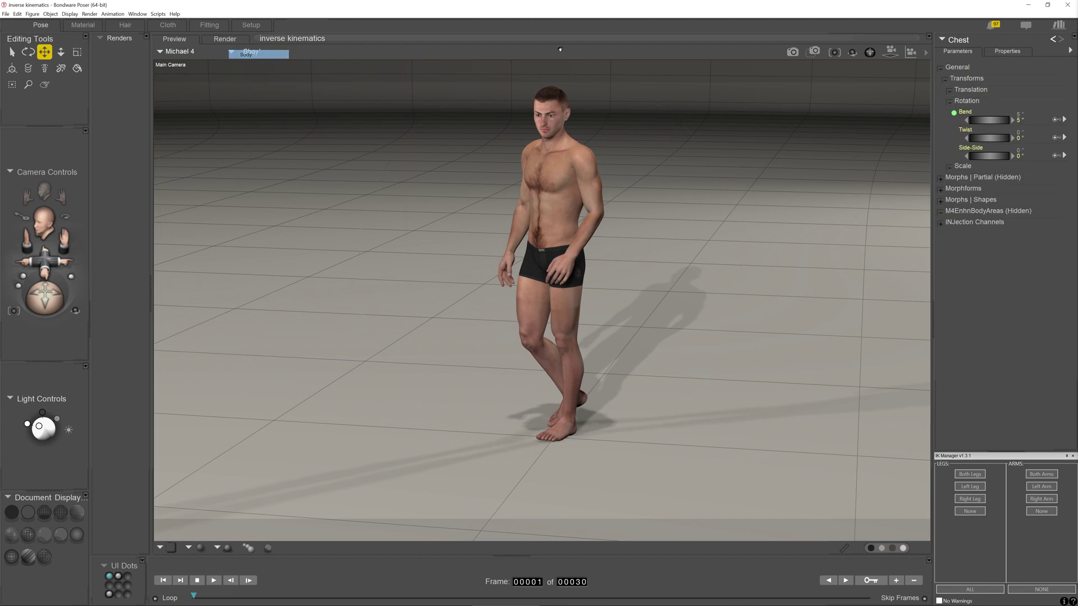
drag(992, 191, 1014, 192)
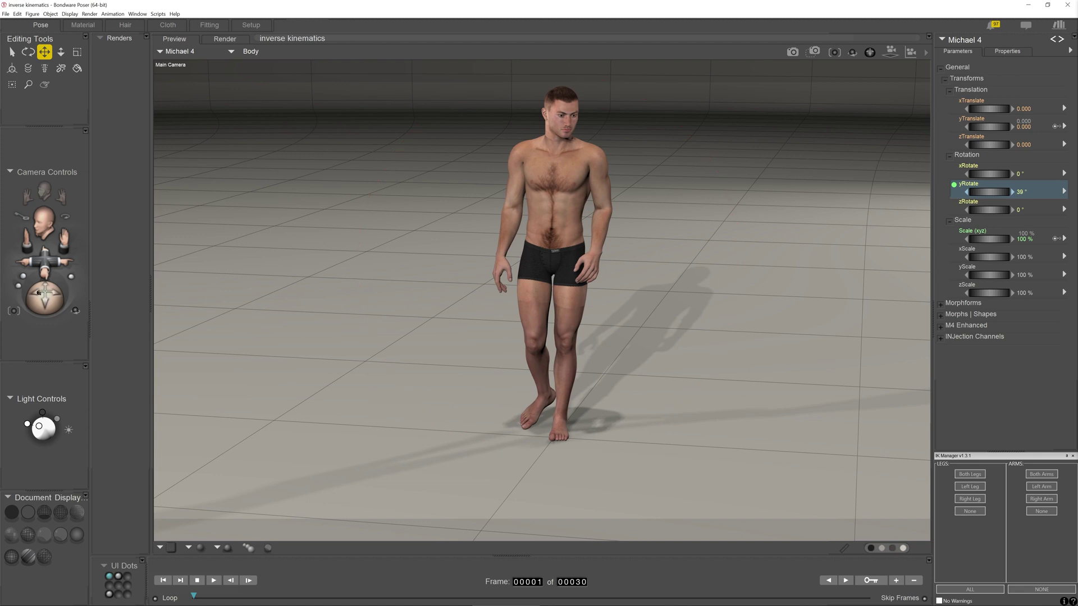
drag(45, 300, 48, 299)
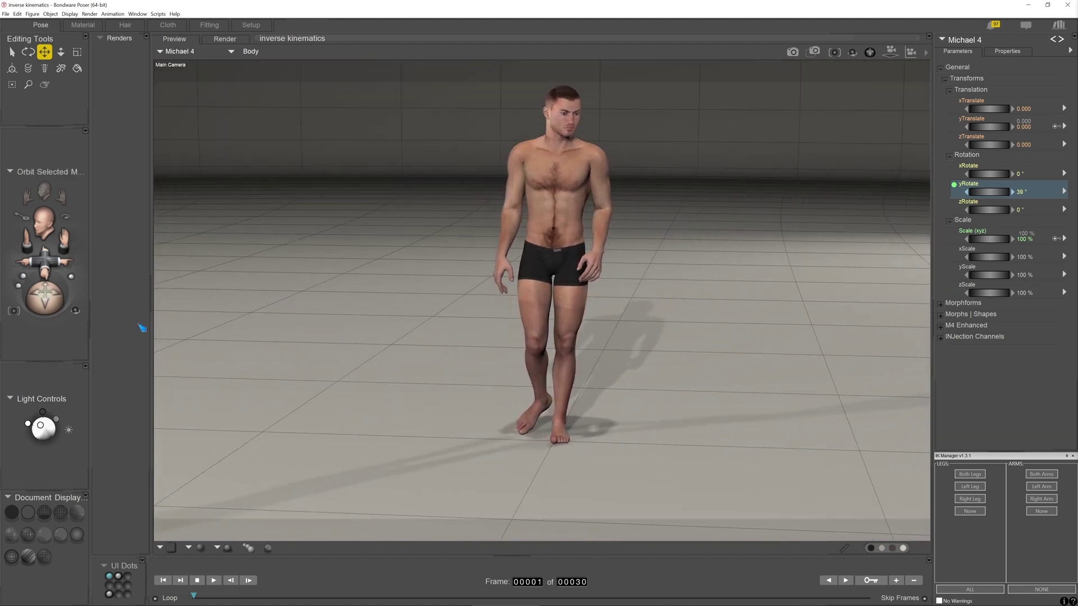
- Select the left foot and enable inverse kinematics for the left leg
click(562, 430)
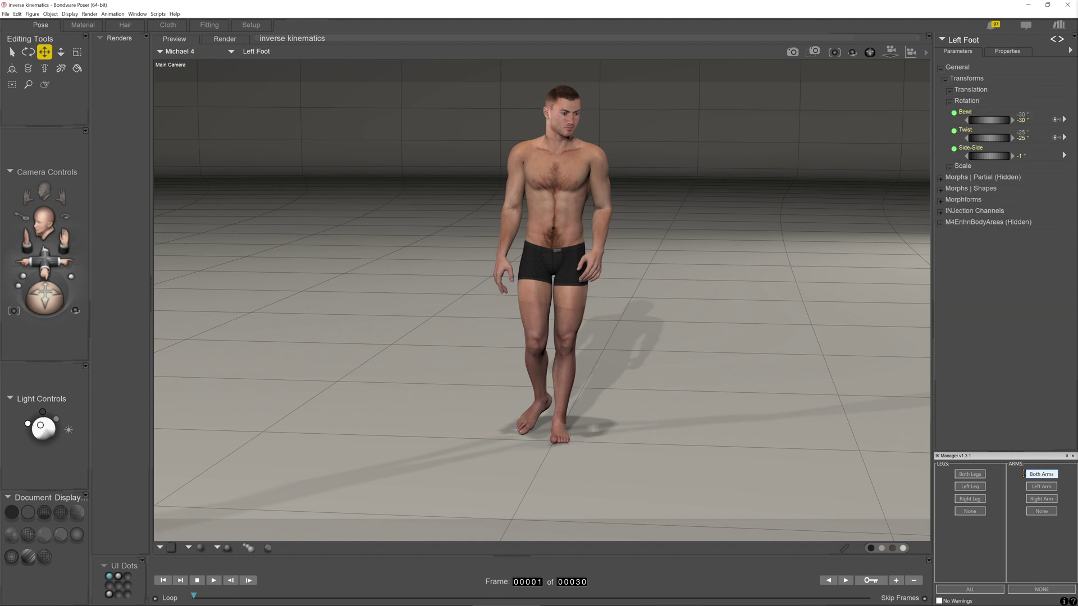
right_click(554, 434)
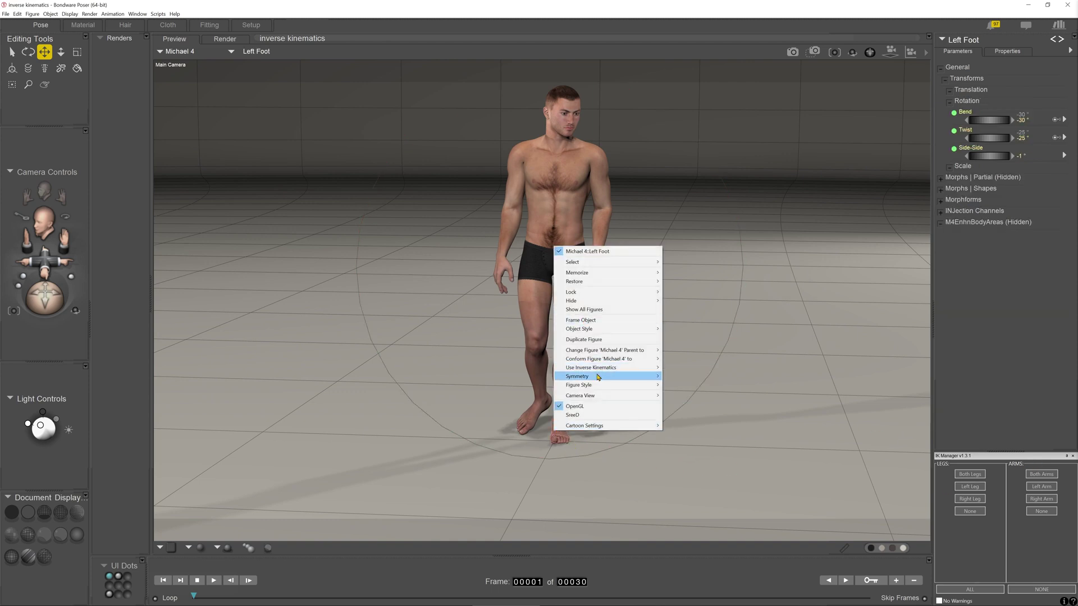
mouse_move(606, 372)
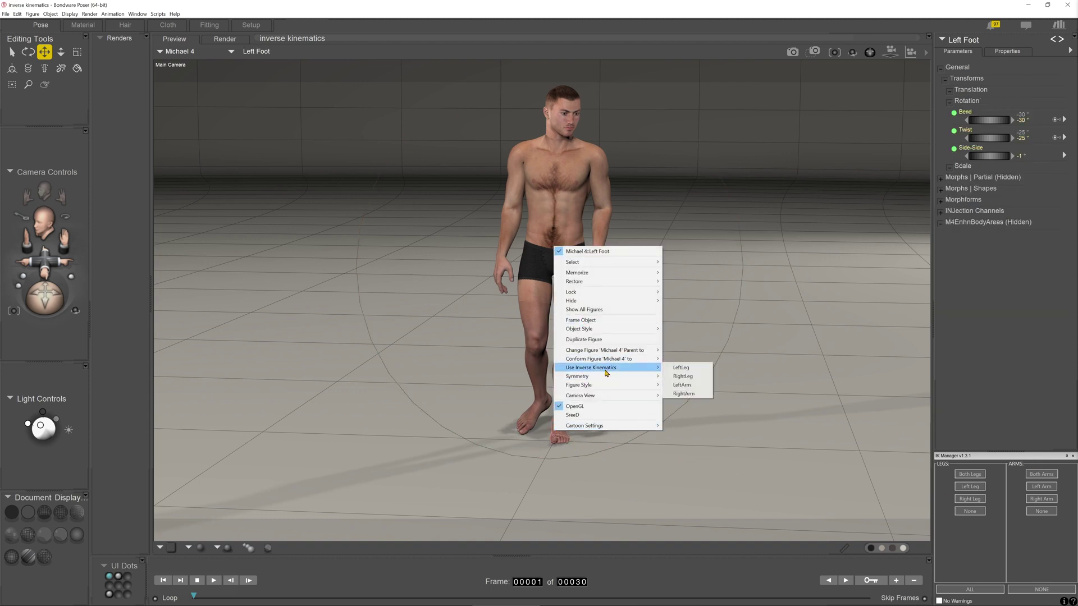
click(685, 369)
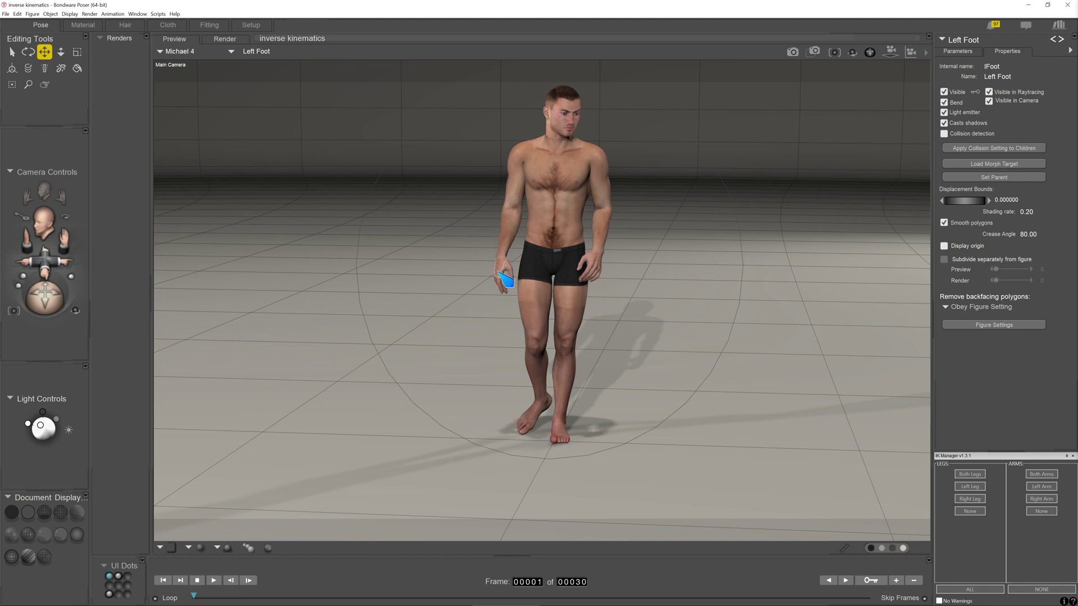
- Select the right forearm and set its Bend to 73° and its Twist to 91°
drag(39, 295, 76, 308)
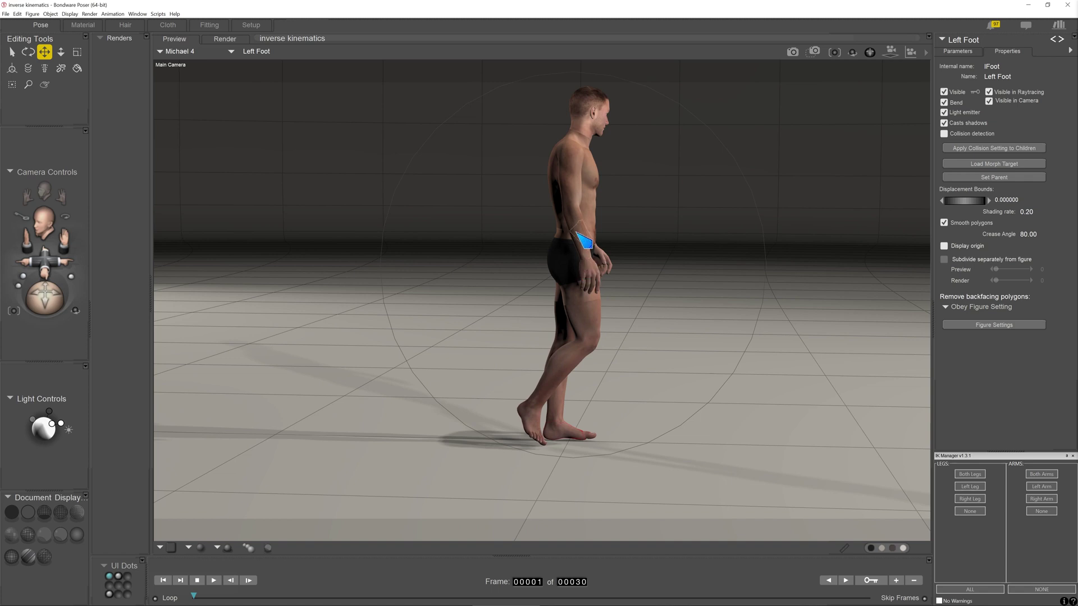
click(578, 235)
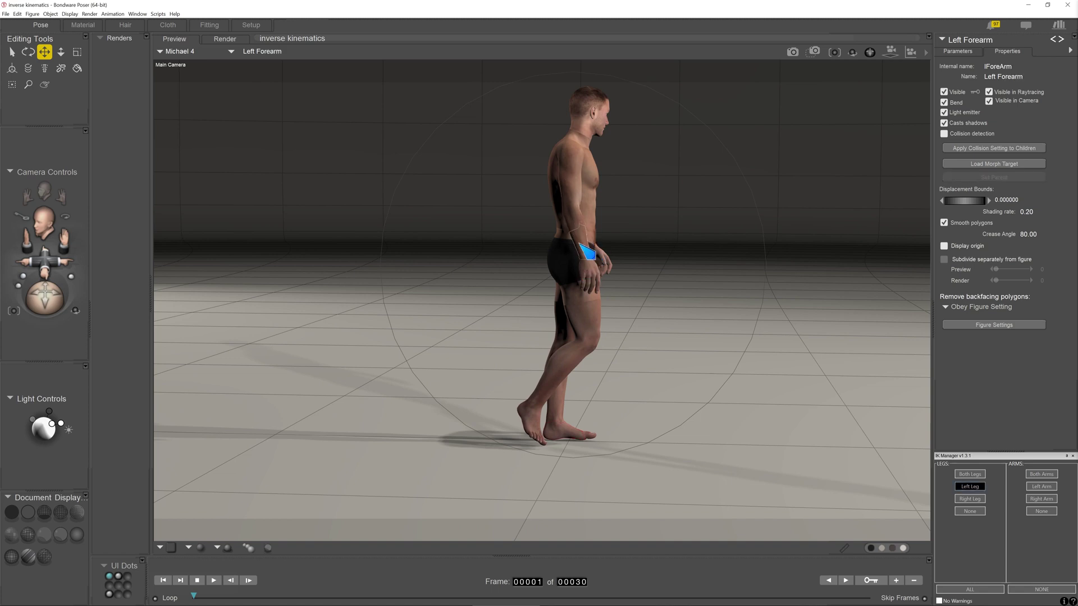
click(578, 241)
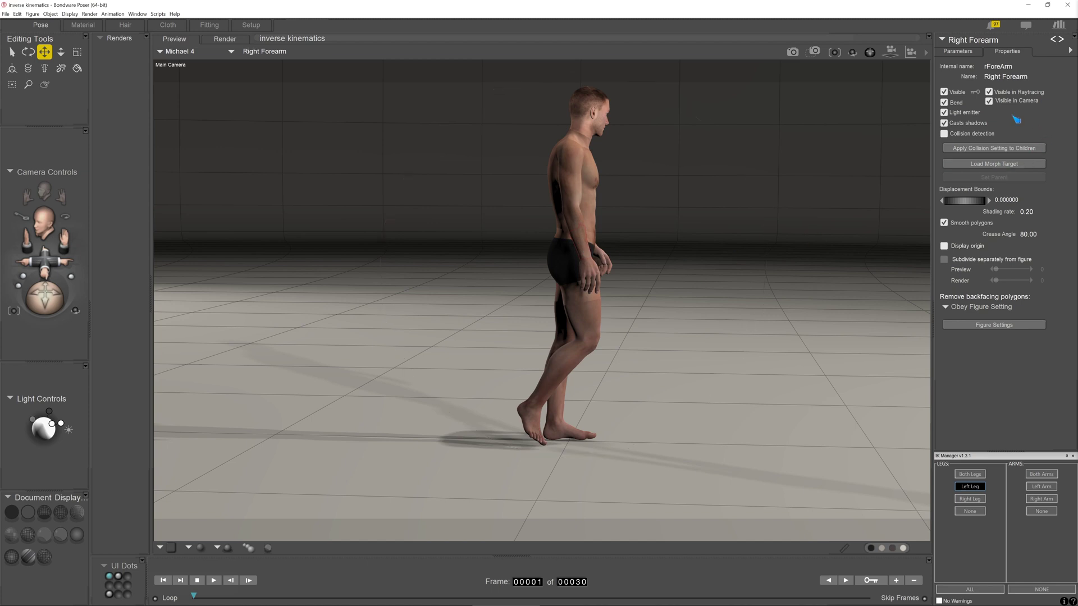
click(972, 54)
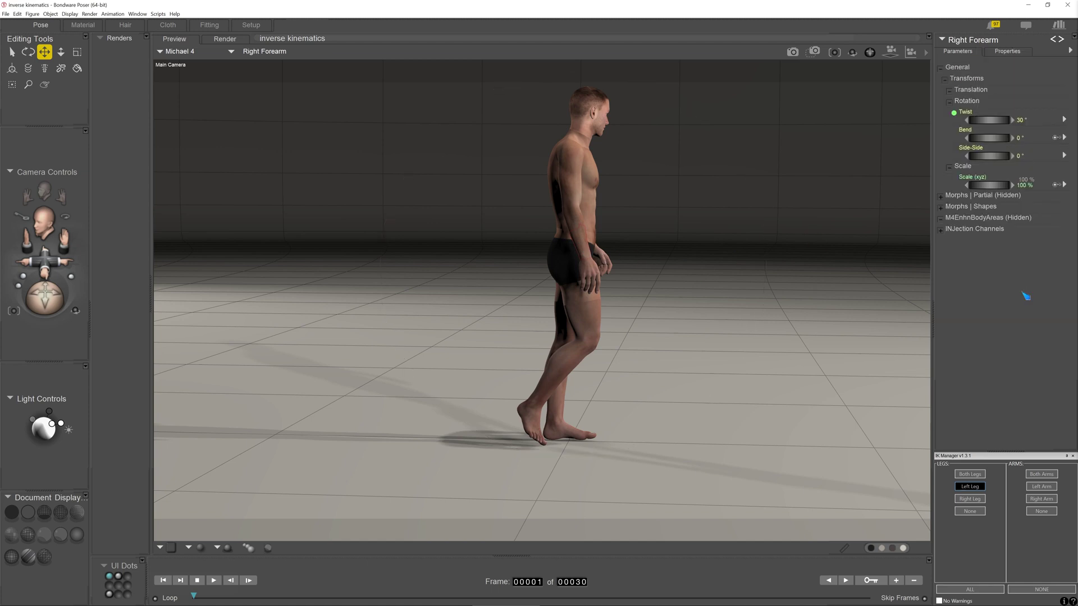
drag(989, 138, 1029, 137)
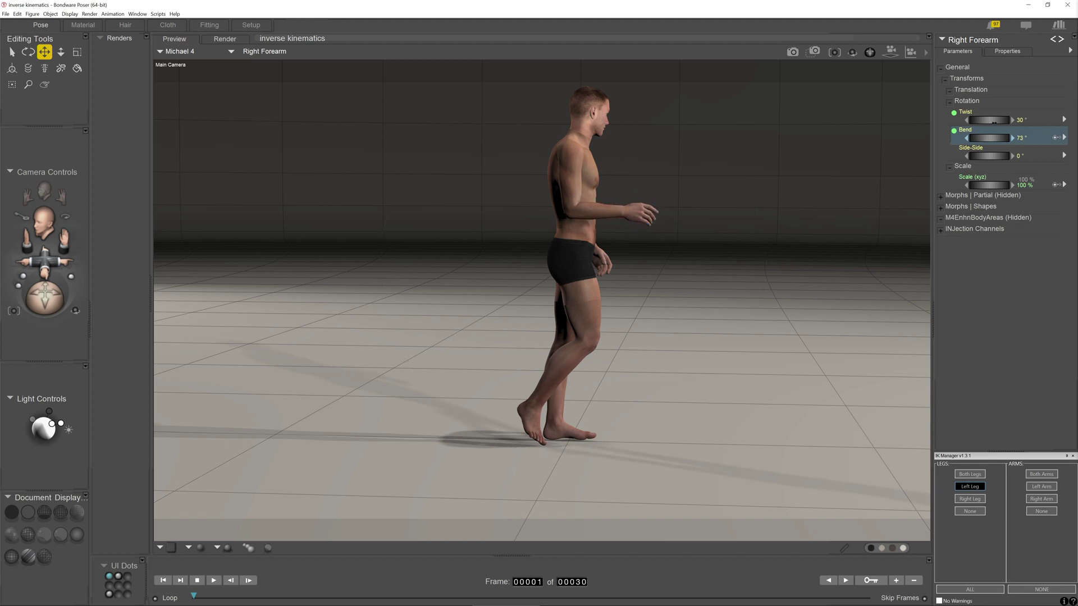
drag(989, 120, 1019, 120)
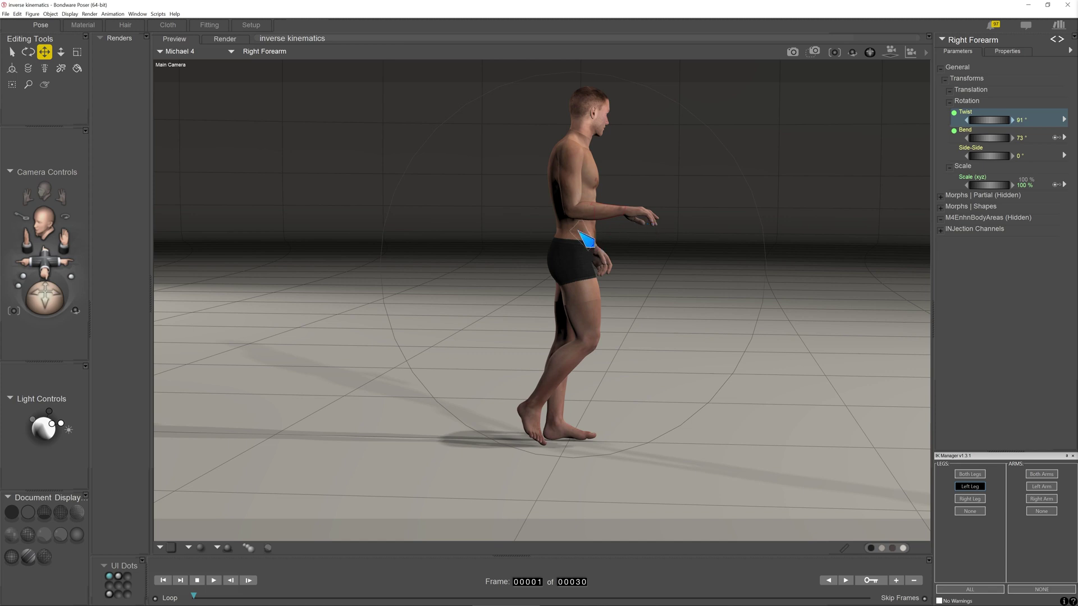
- Try rotating the hip to a yRotate of -103° with left-leg inverse kinematics active, and undo the rotation
drag(52, 303, 33, 314)
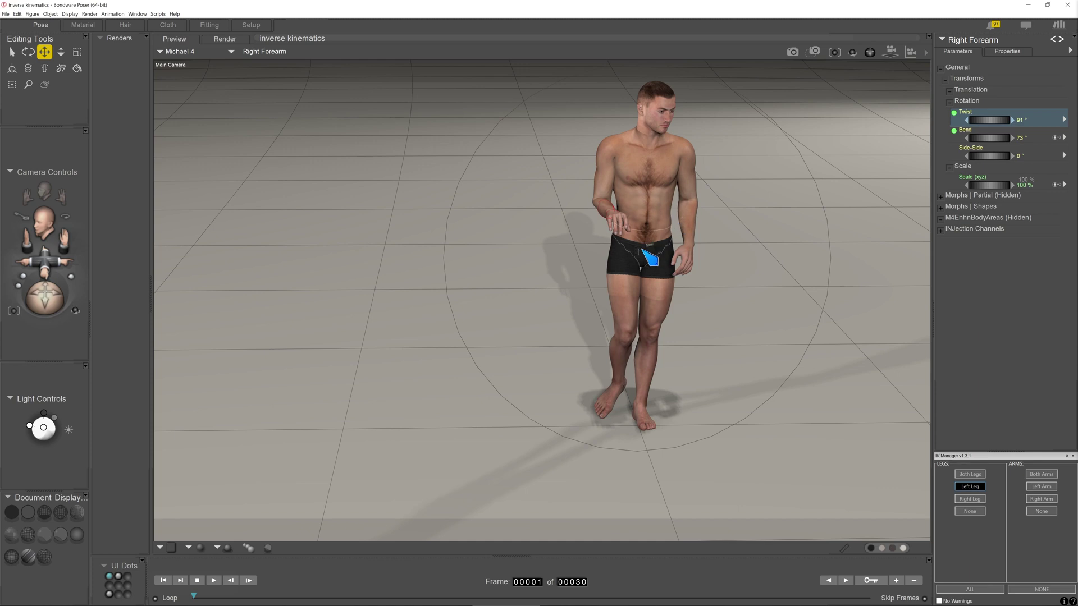
click(652, 243)
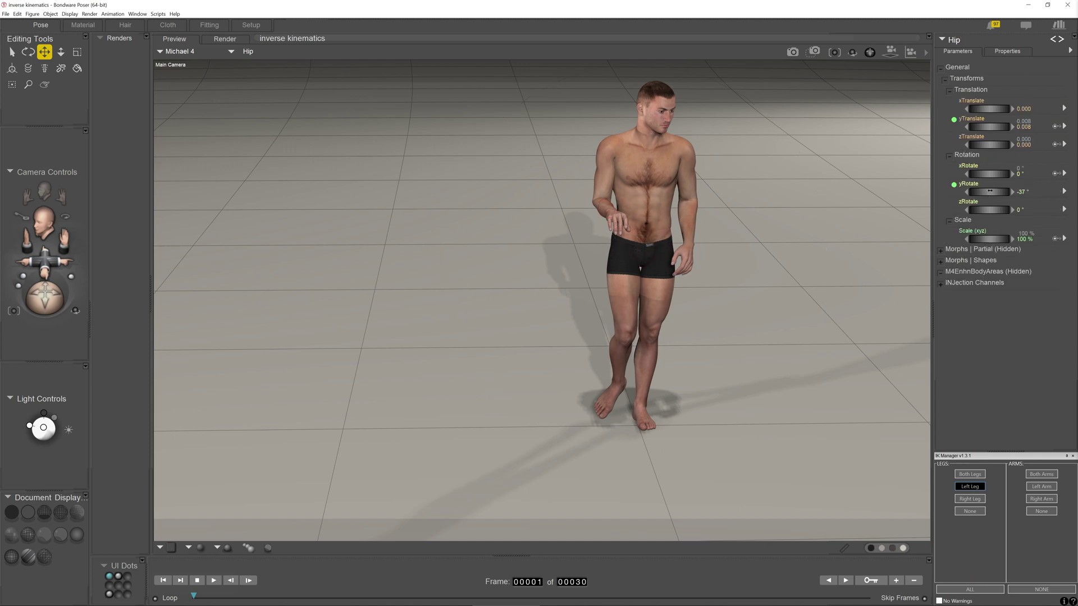
drag(988, 192, 952, 191)
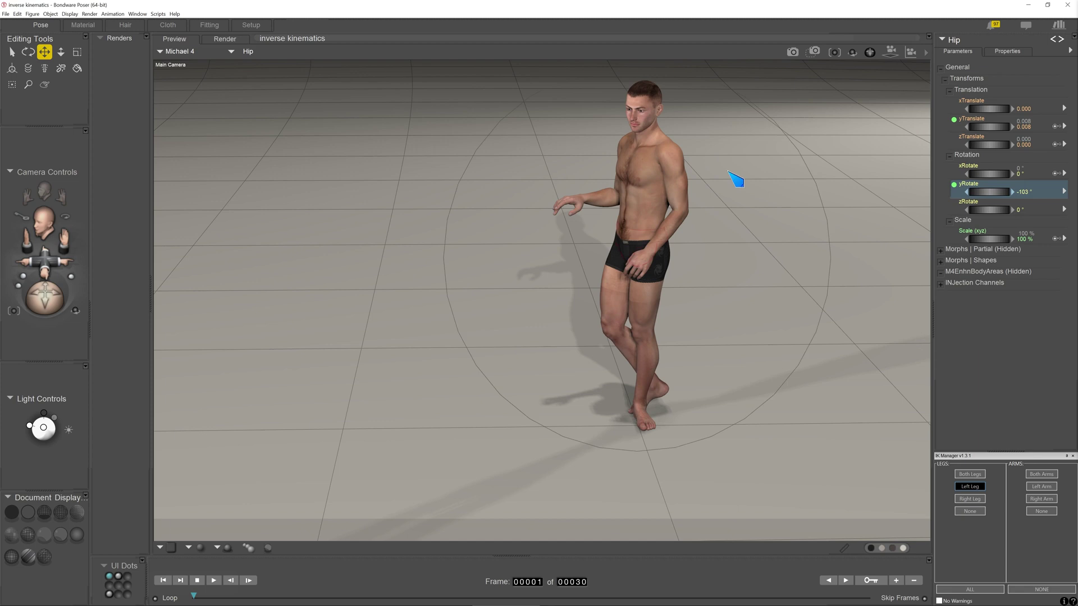
key(ctrl+z)
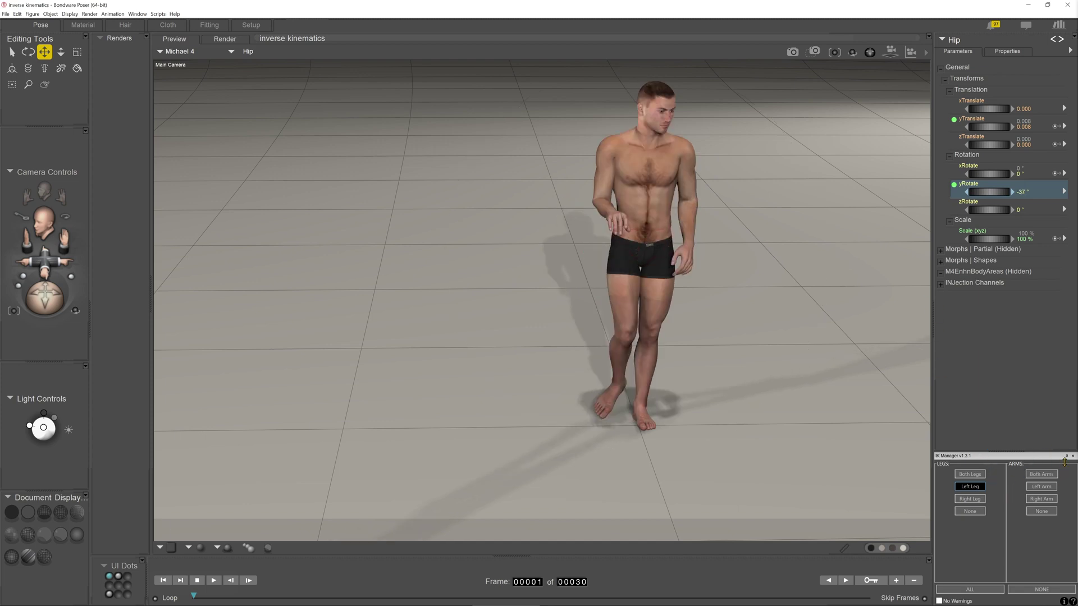
- Enable inverse kinematics for the right arm, set the hip's yRotate to -44°, and turn the right arm's inverse kinematics off again
click(1041, 498)
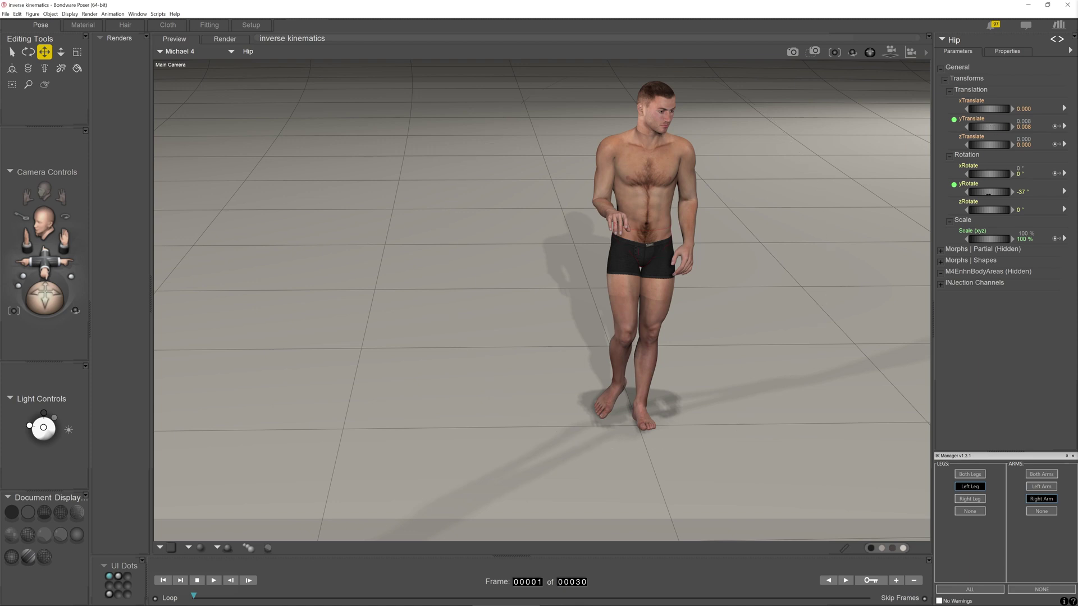
mouse_move(990, 191)
mouse_down()
mouse_move(973, 191)
mouse_move(1008, 191)
mouse_move(983, 191)
mouse_move(993, 195)
mouse_up()
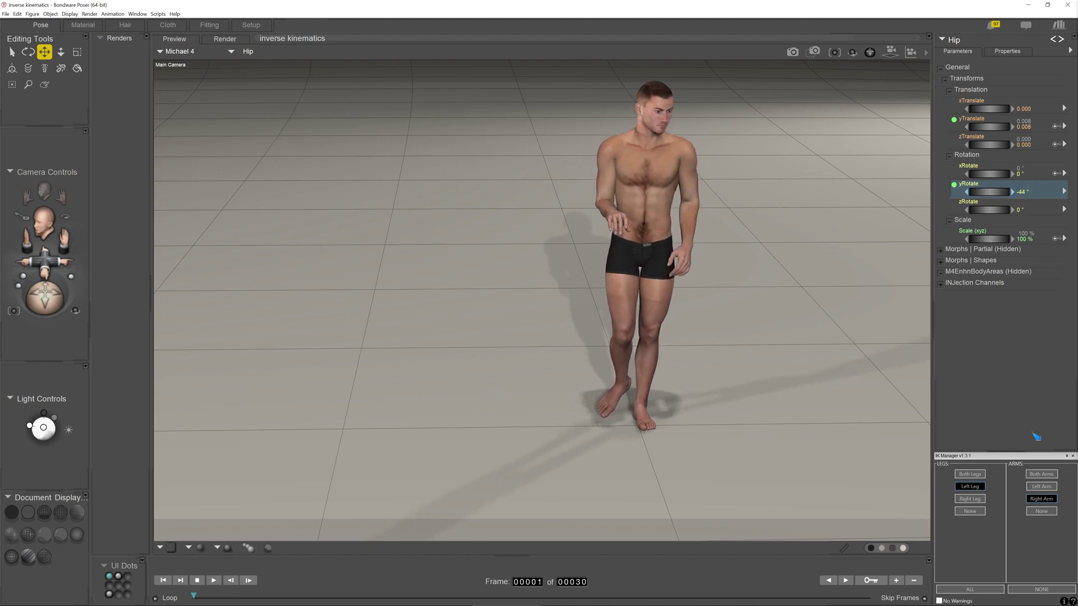
click(1045, 499)
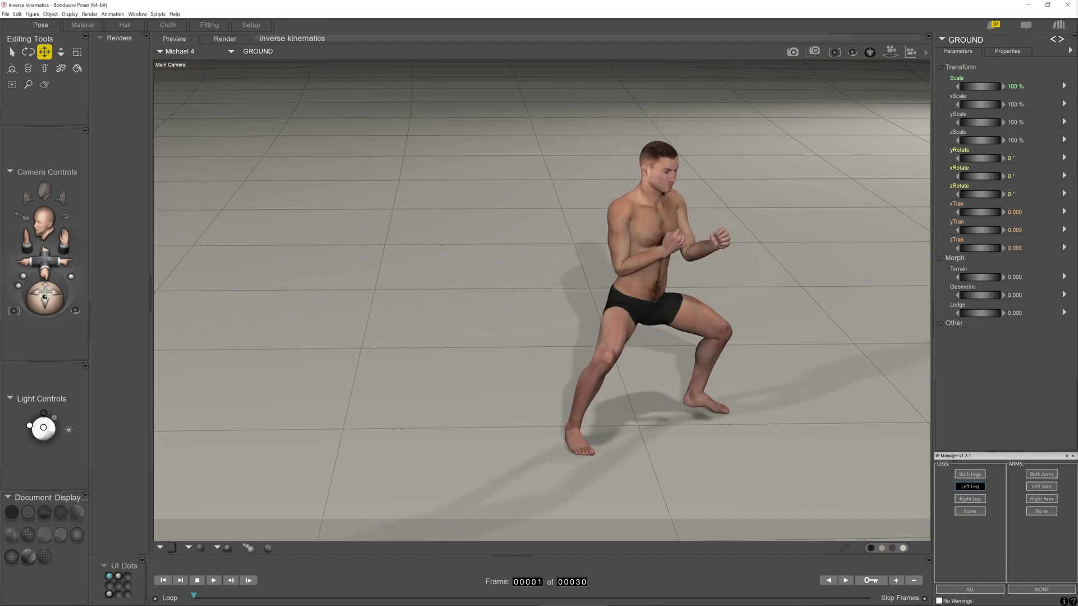
- Select the whole Michael 4 body and set its yRotate to 0°
drag(45, 297, 45, 280)
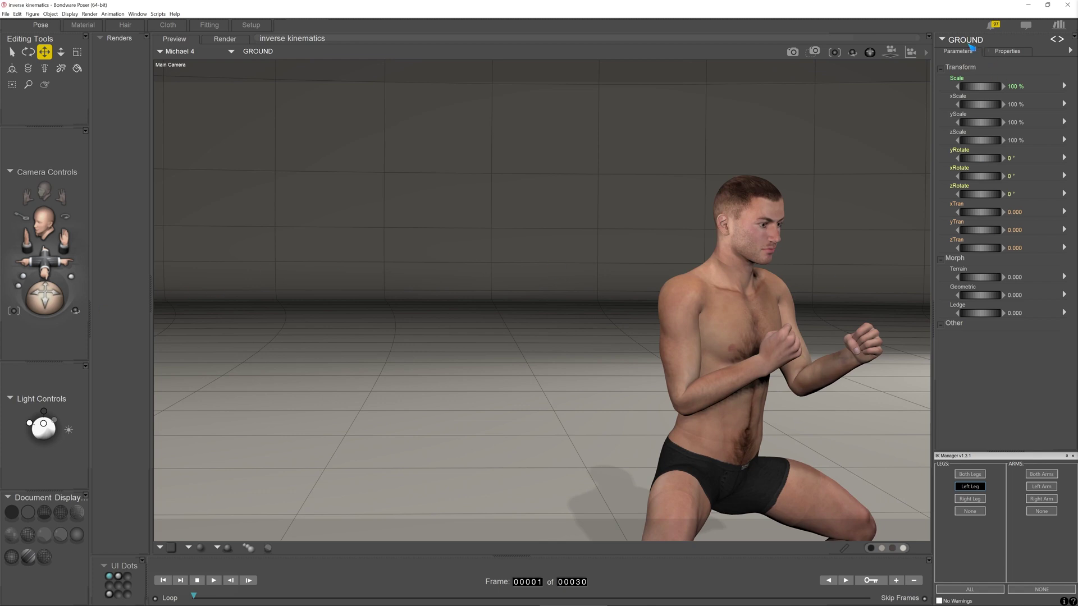
click(268, 53)
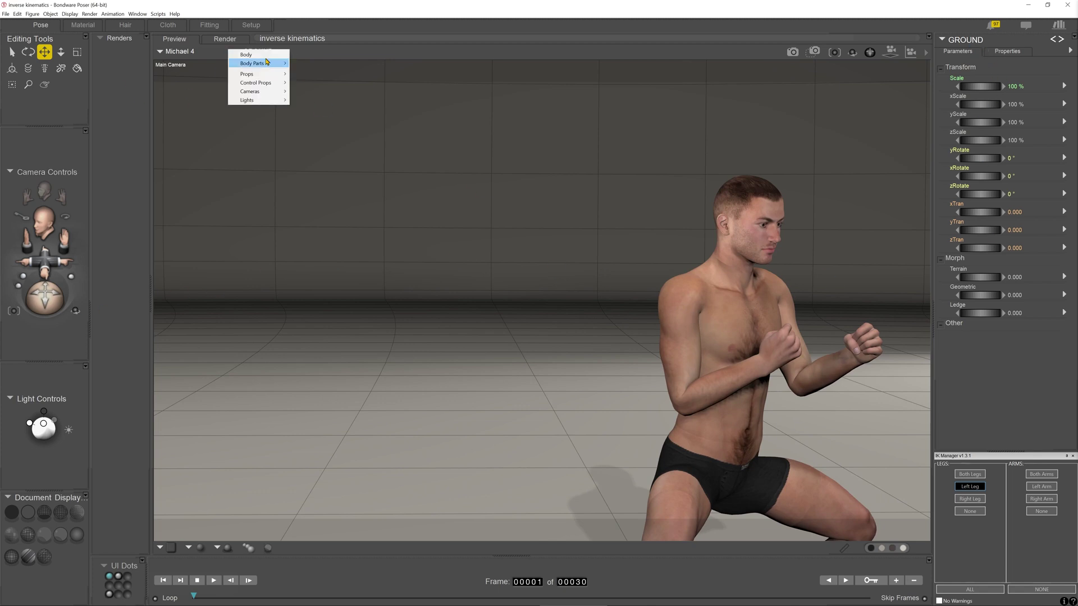
click(252, 65)
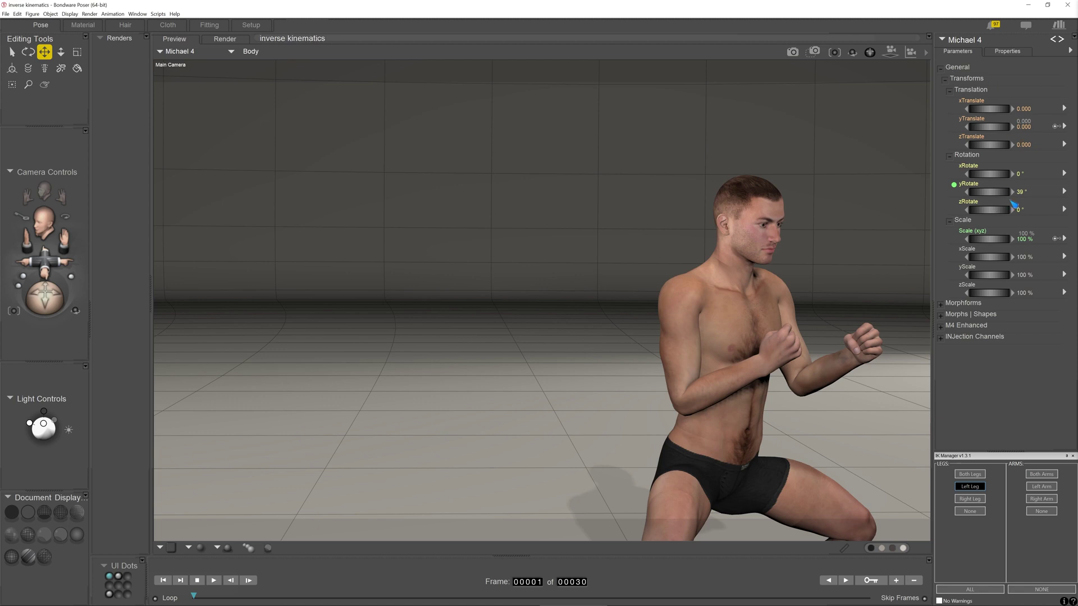
click(1020, 192)
text(0)
key(Return)
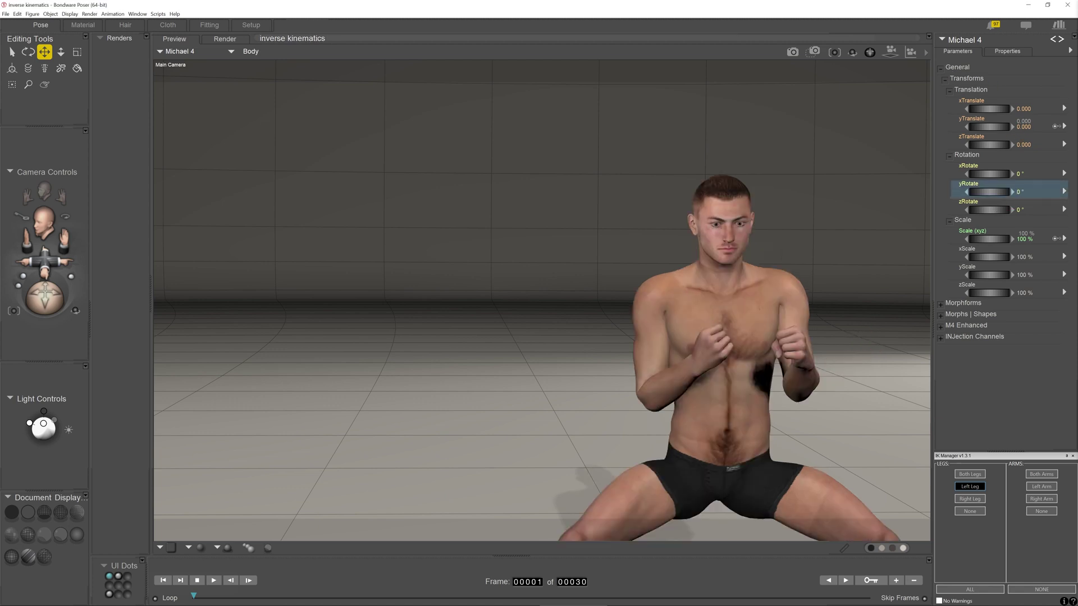
- Enable inverse kinematics for both legs and lower the hip to a yTranslate of about -1.325
drag(45, 258, 53, 287)
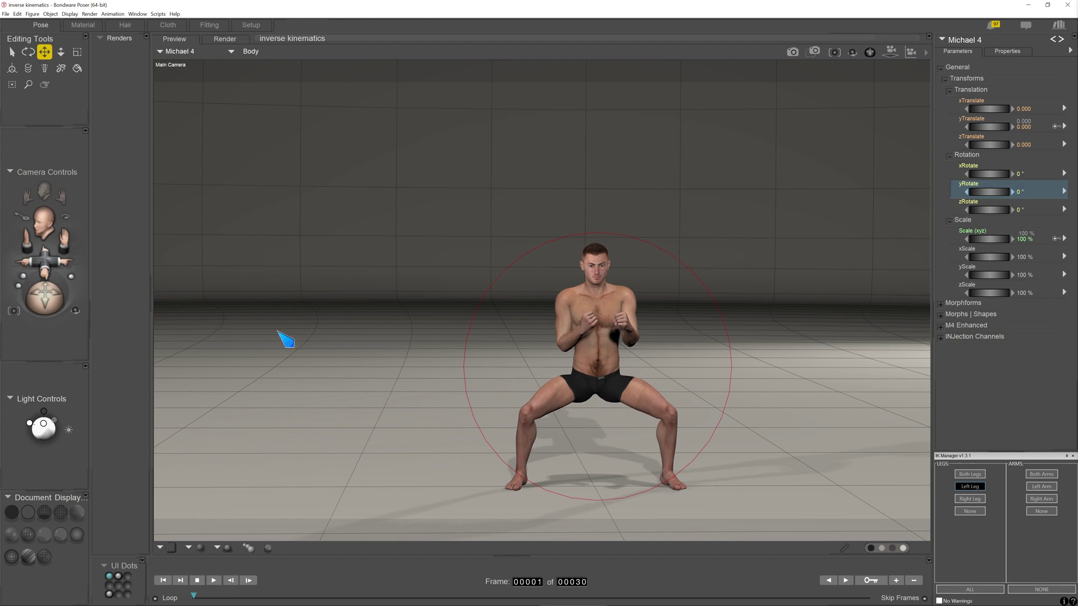
mouse_move(45, 261)
mouse_down()
mouse_move(37, 285)
mouse_move(45, 242)
mouse_move(45, 259)
mouse_move(65, 232)
mouse_move(45, 257)
mouse_up()
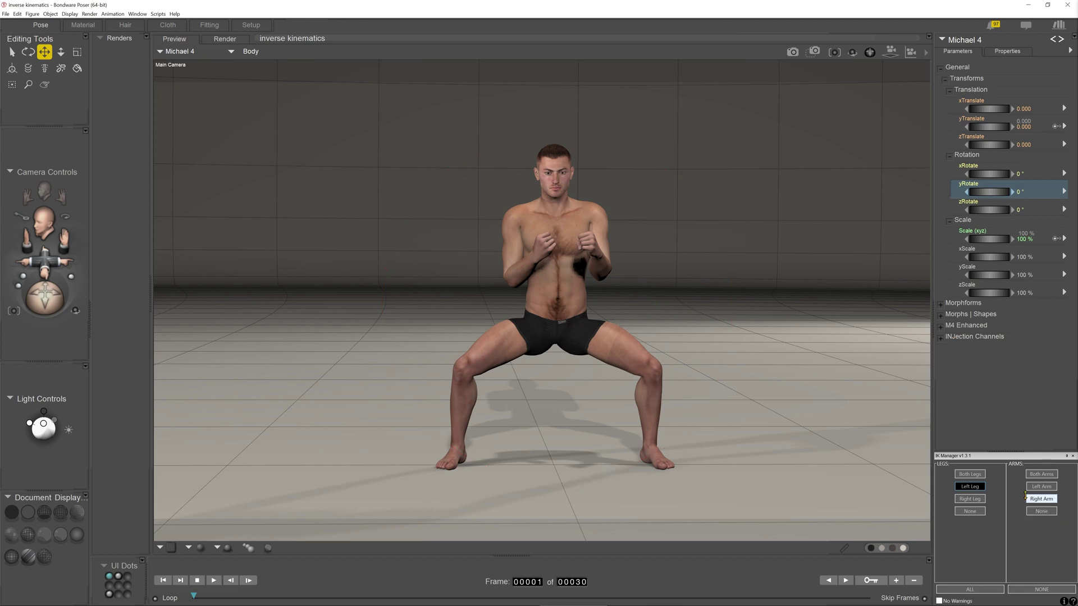
click(977, 477)
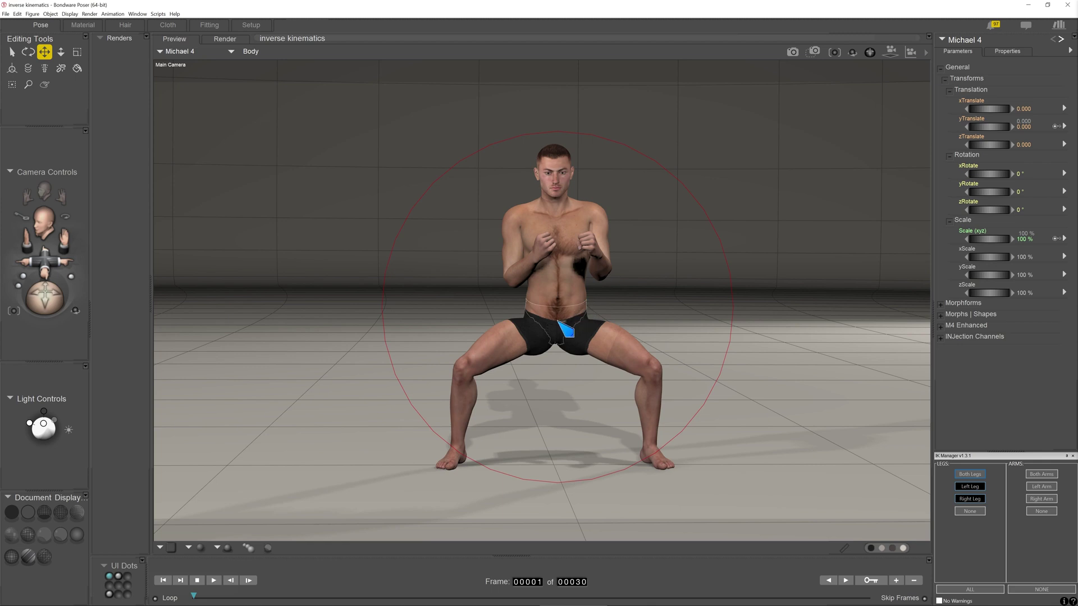
drag(559, 322, 683, 488)
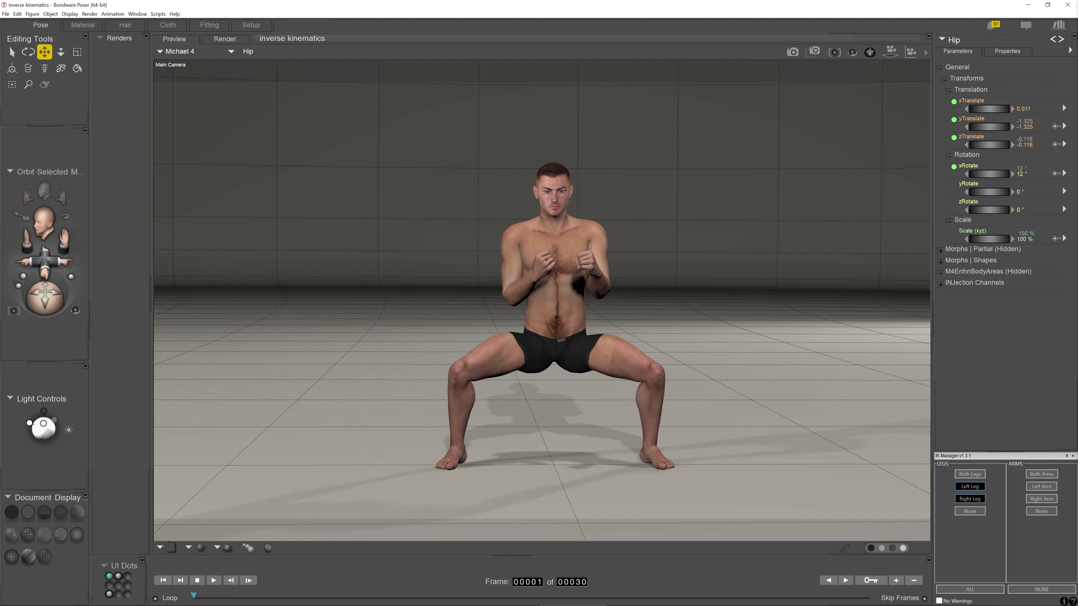
click(75, 311)
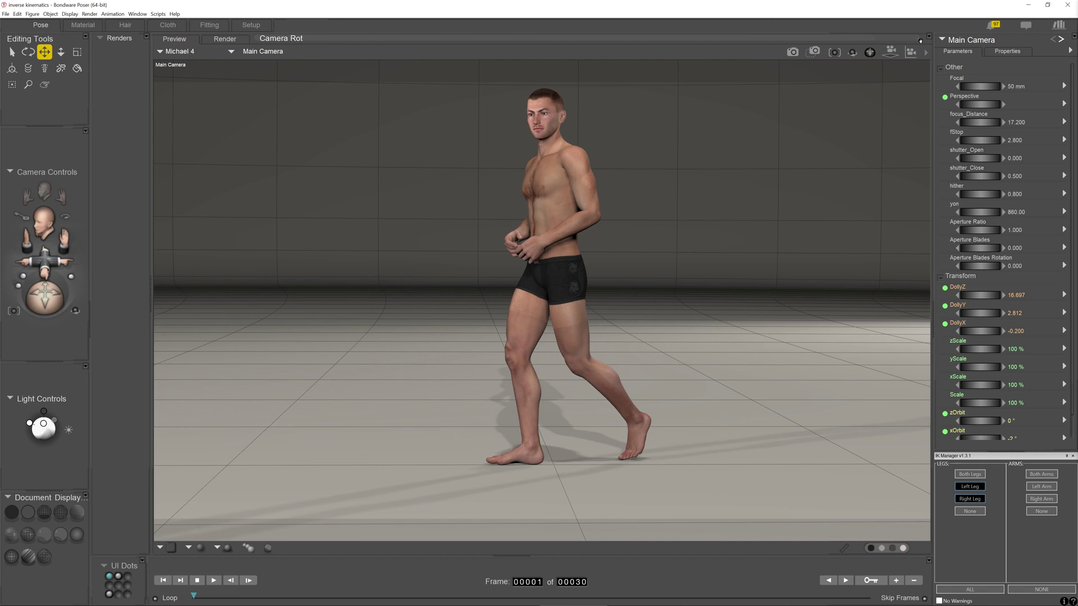
- Select the hip of the walking Michael 4 figure
click(263, 52)
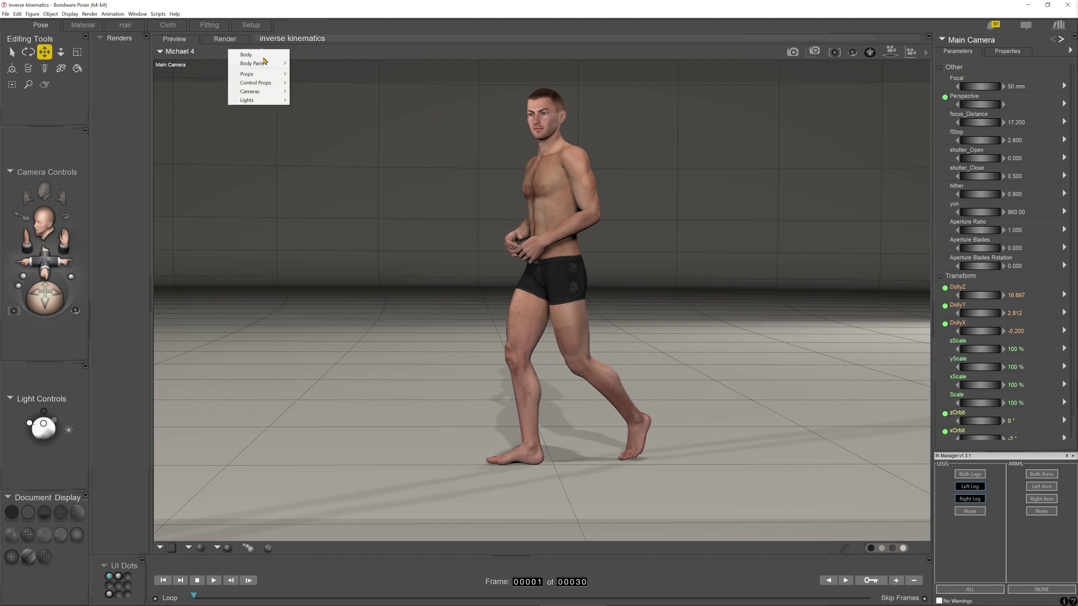
click(247, 55)
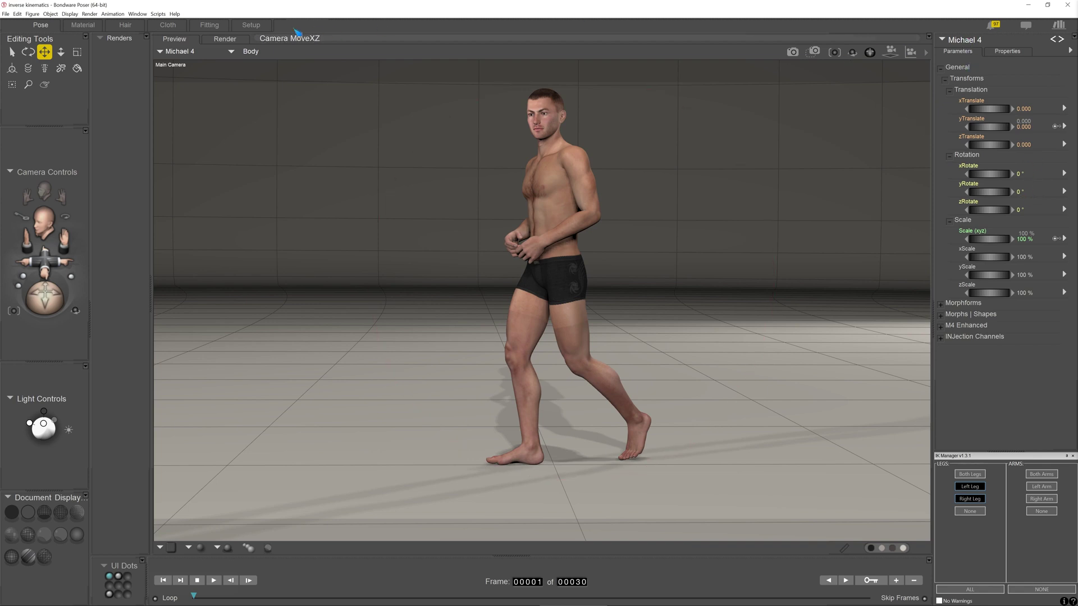
click(246, 55)
mouse_move(256, 64)
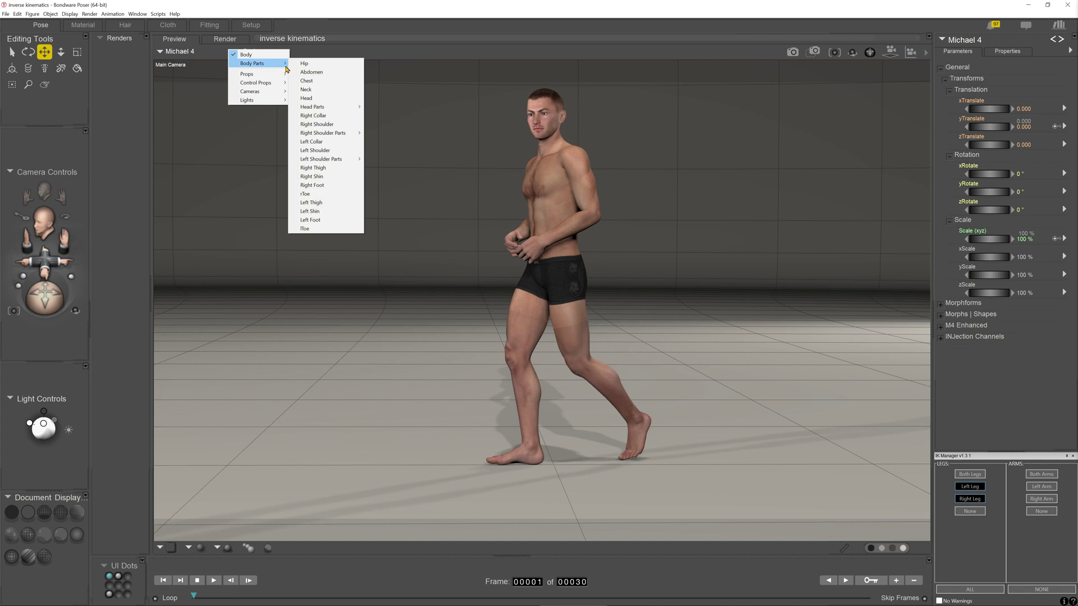
click(306, 63)
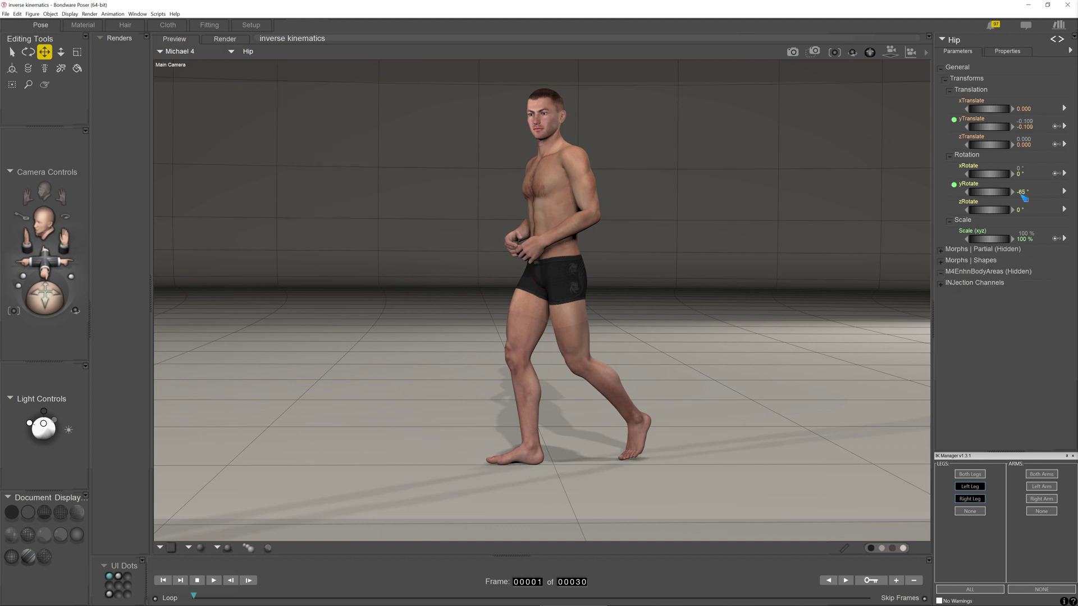
- Try setting the hip's yRotate to 0° with inverse kinematics active on both legs, and undo the rotation
click(1022, 193)
text(0)
key(Return)
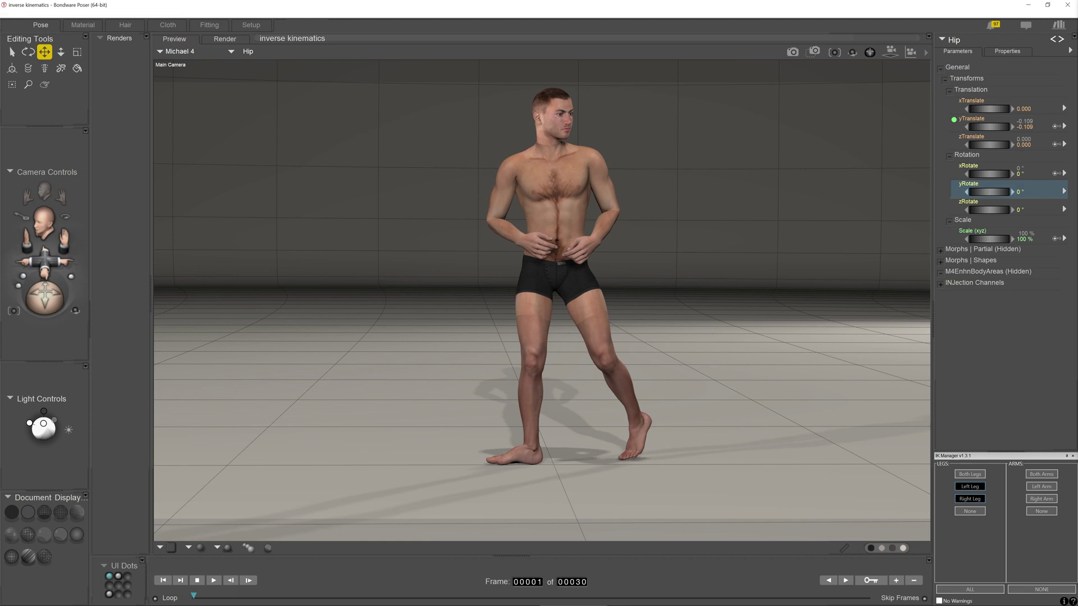
key(ctrl+z)
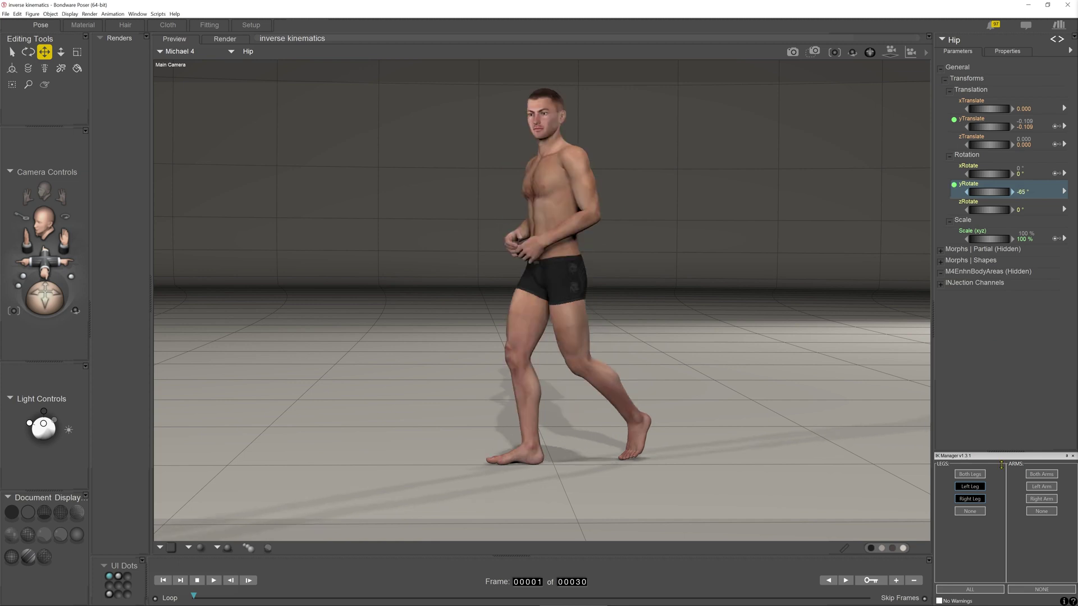
- Turn off inverse kinematics for both legs and set the hip's yRotate to 0°
click(970, 511)
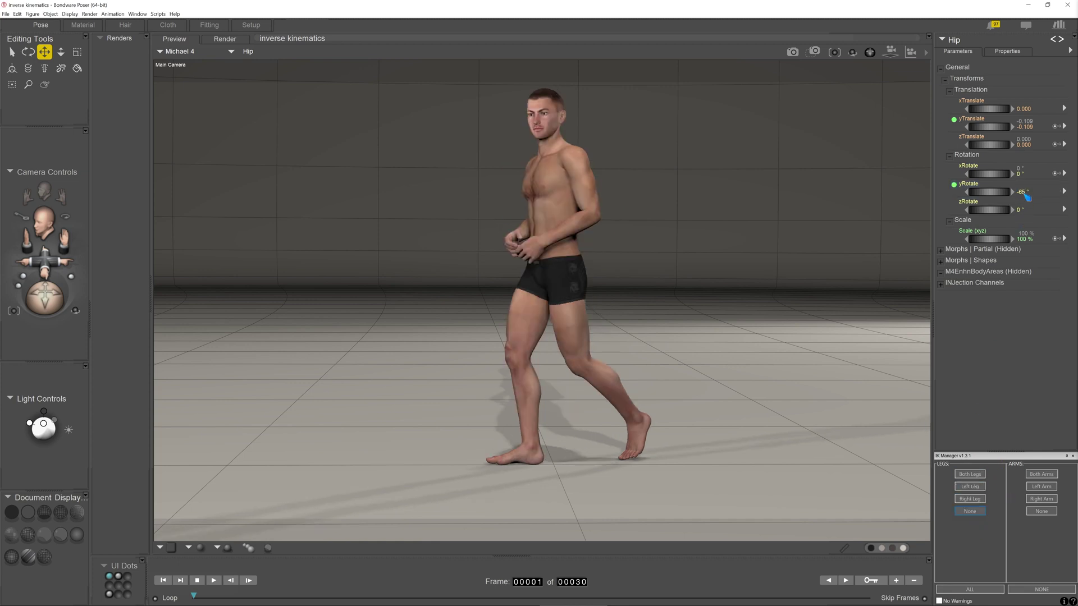
click(1023, 193)
text(0)
key(Return)
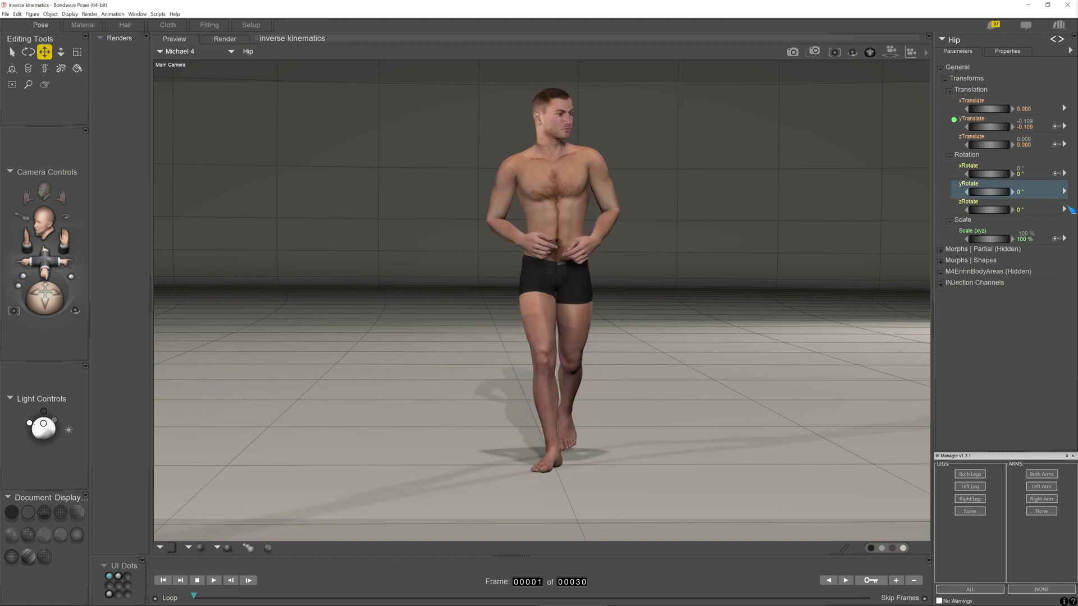
- Enable inverse kinematics for both legs and pull the trailing left foot forward to a zTranslate of about -1.068
mouse_move(43, 297)
mouse_down()
mouse_move(37, 286)
mouse_move(24, 302)
mouse_up()
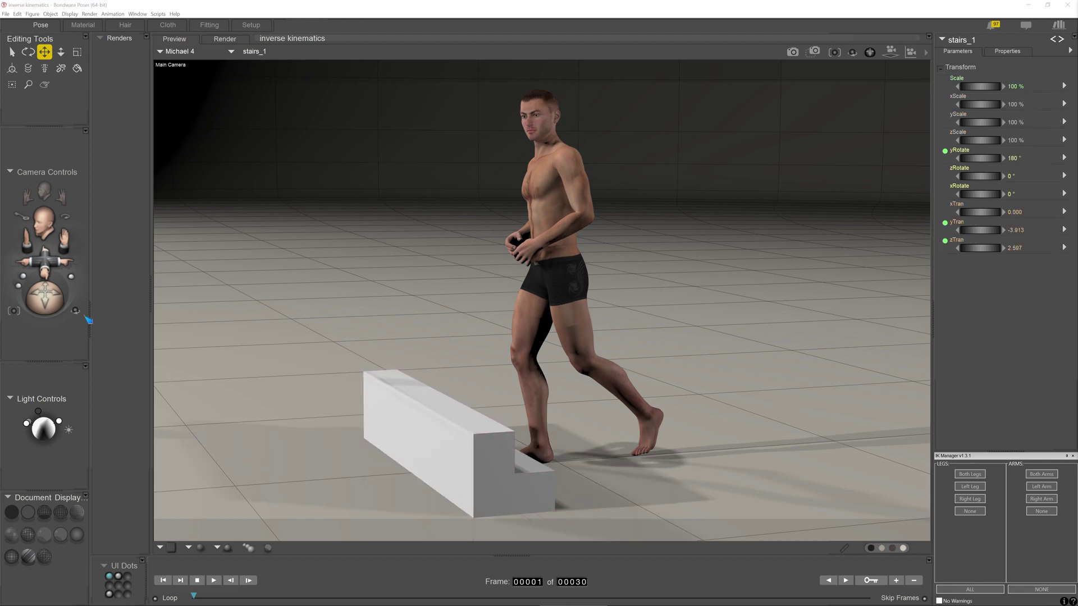
drag(44, 295, 45, 294)
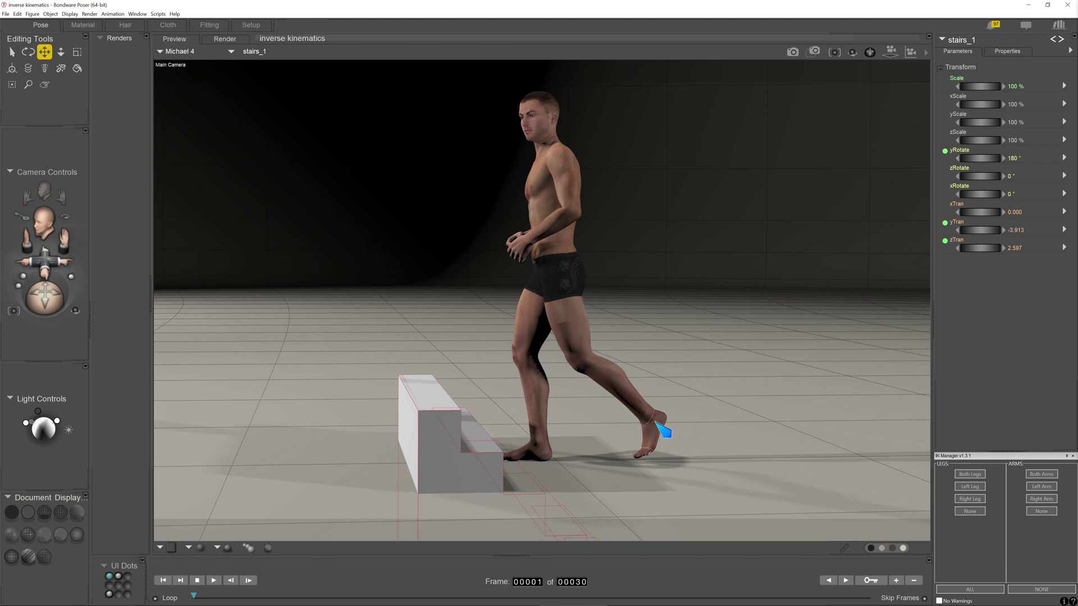
click(970, 474)
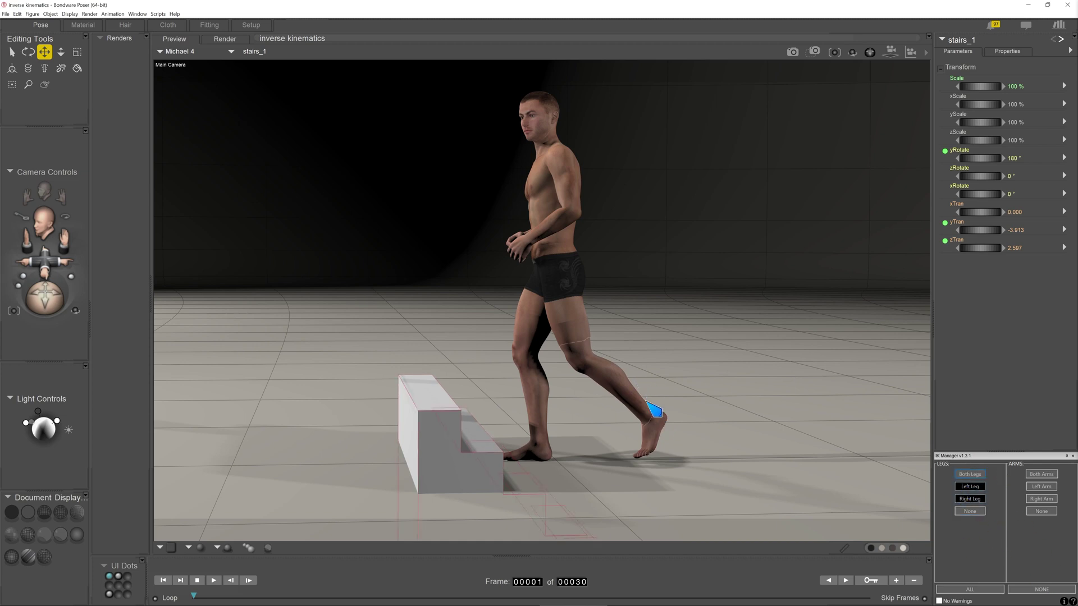
mouse_move(646, 426)
mouse_down()
mouse_move(623, 419)
mouse_move(631, 430)
mouse_up()
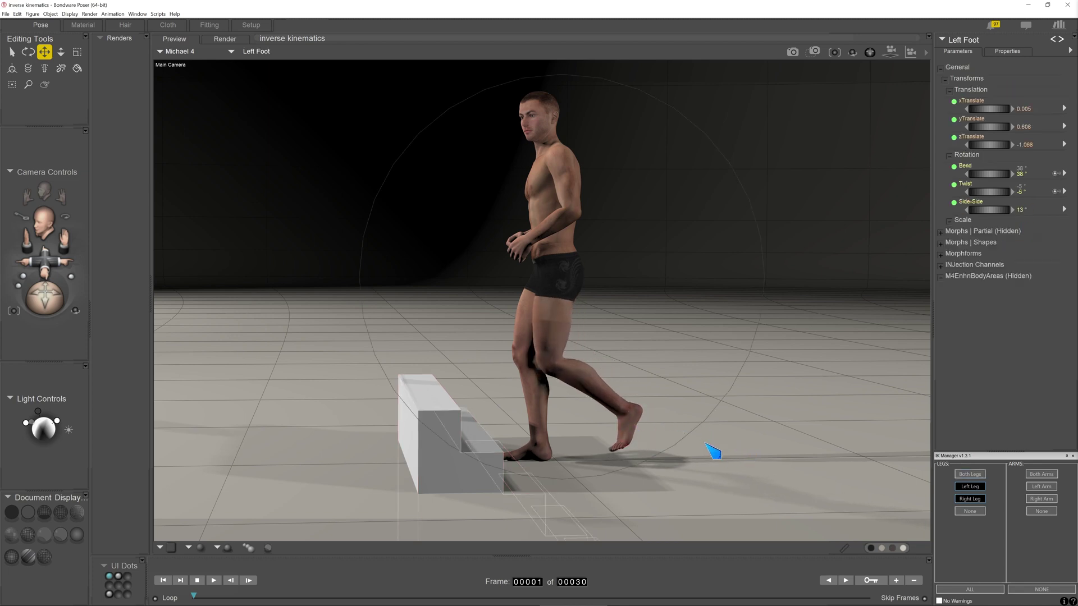
- Set the left foot's Bend to -27° and place the foot on the lower stair, at a zTranslate of about 1.335
drag(989, 173, 970, 174)
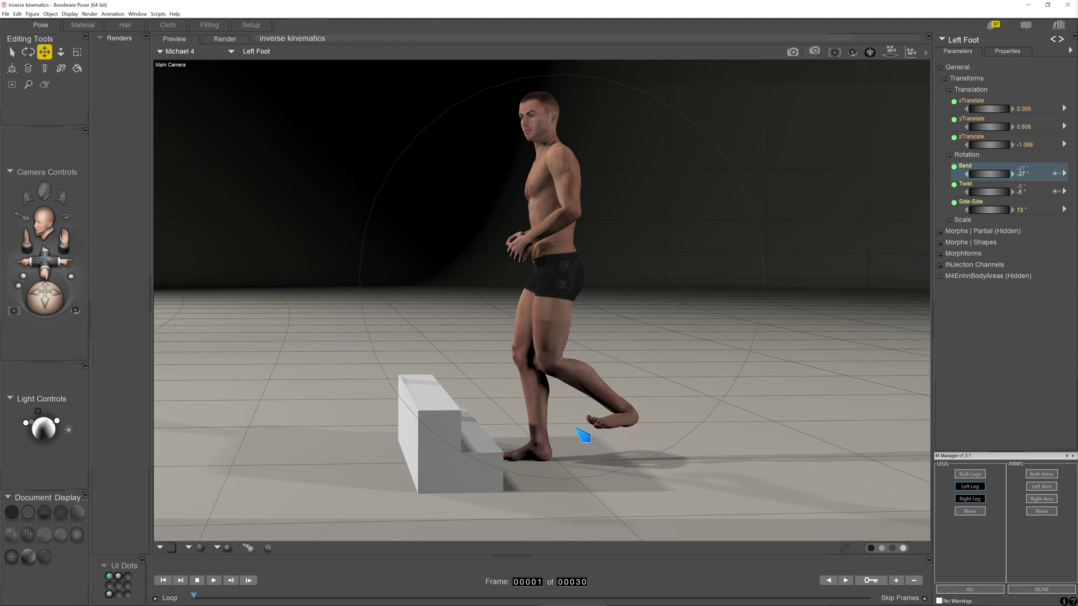
drag(584, 432, 482, 429)
- Place the right foot on the upper stair and move the hip up and forward to yTranslate 0.533 and zTranslate 1.776
mouse_move(44, 298)
mouse_down()
mouse_move(29, 312)
mouse_move(45, 289)
mouse_up()
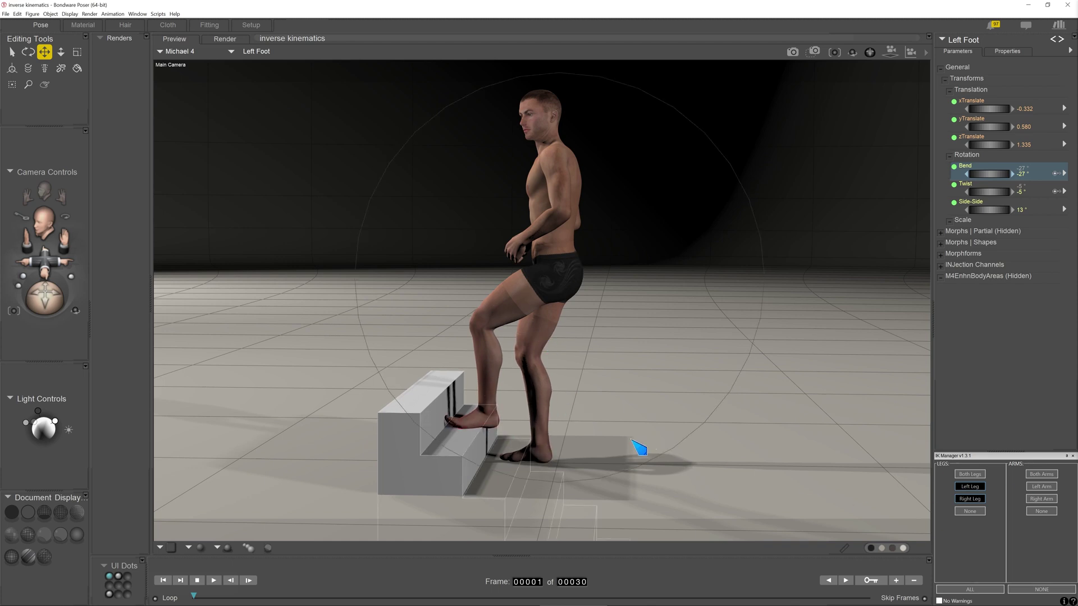
drag(539, 458, 444, 368)
drag(572, 279, 473, 240)
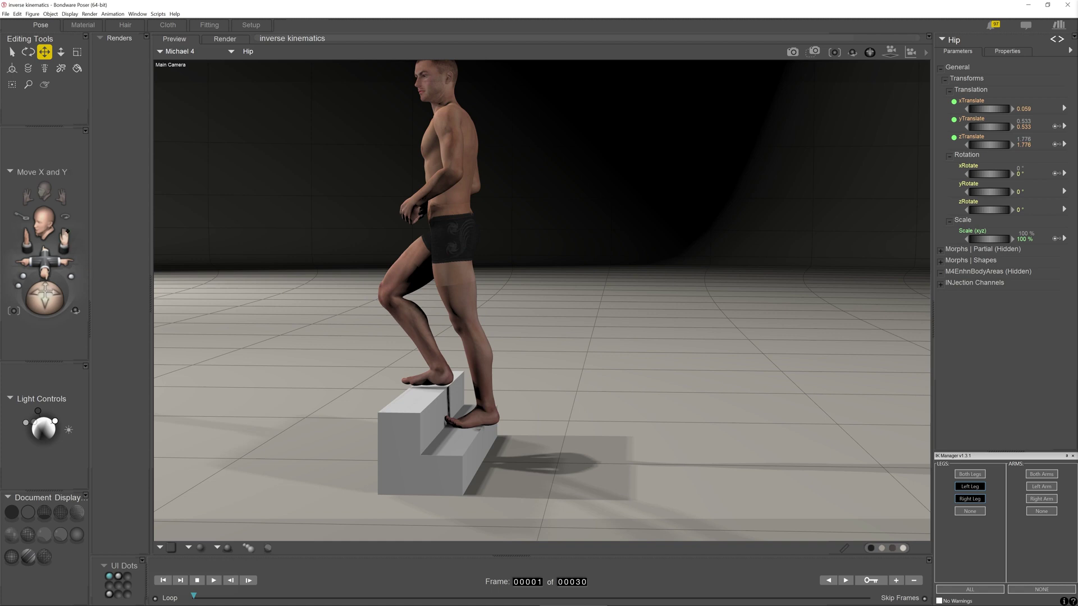
- Select the right forearm of the figure on the stairs and set its Twist to -101°
drag(64, 240, 146, 287)
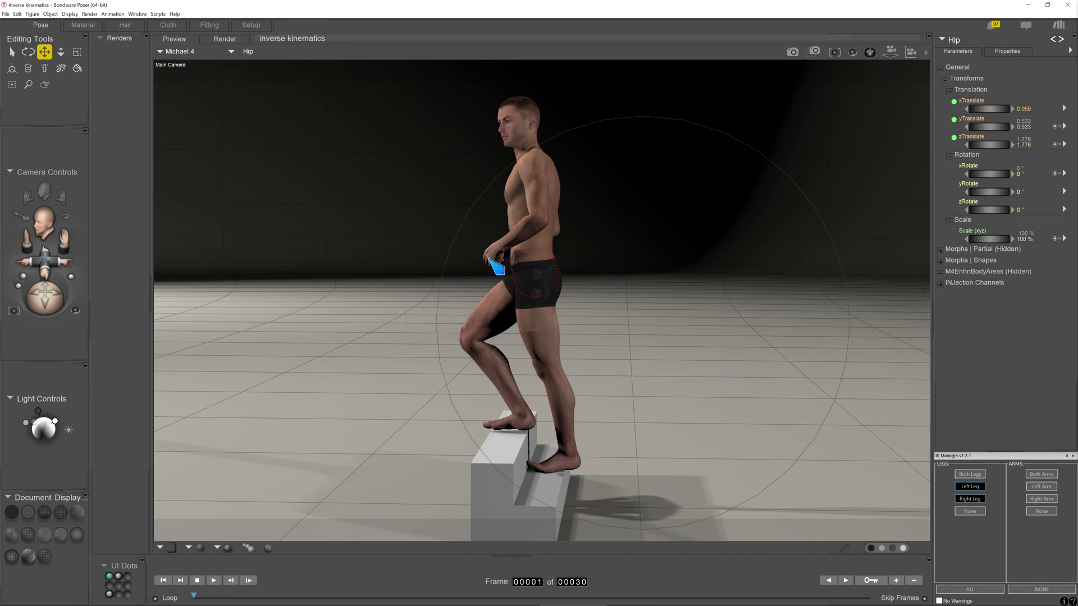
drag(38, 300, 393, 228)
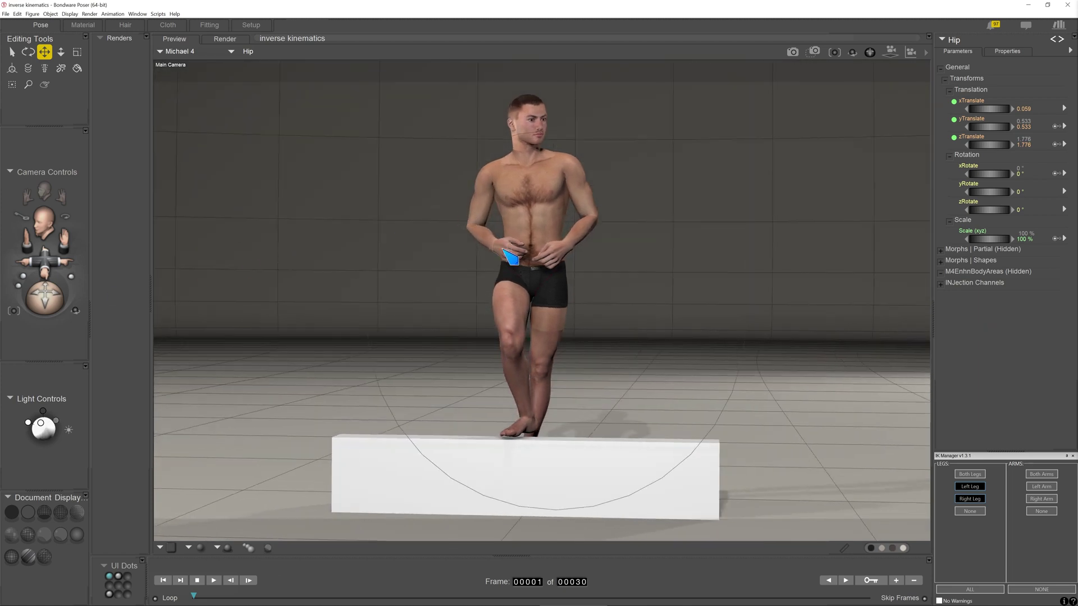
click(504, 251)
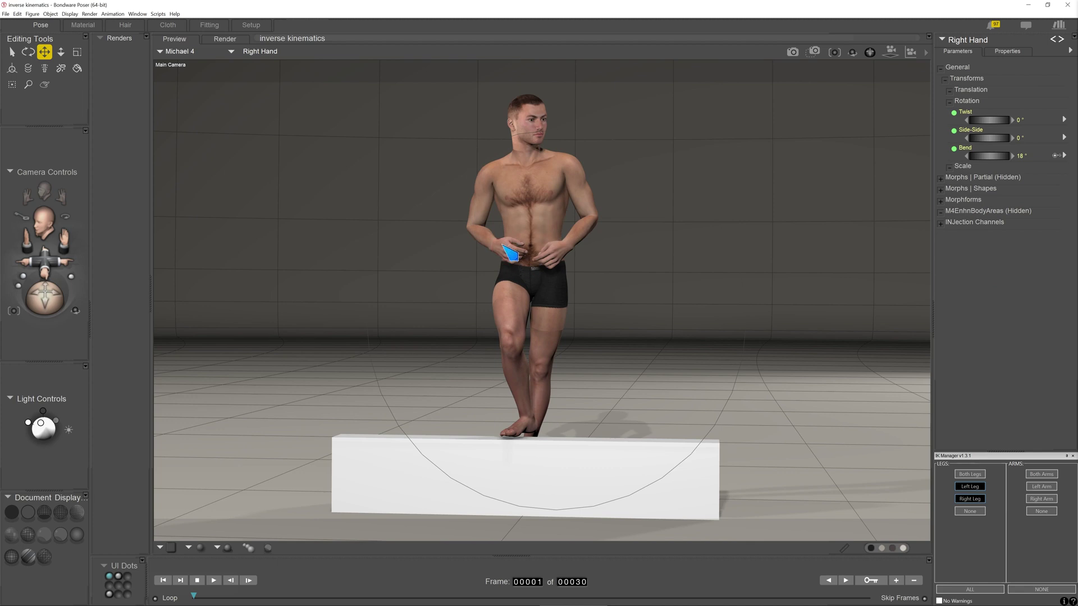
drag(510, 259, 503, 251)
click(491, 247)
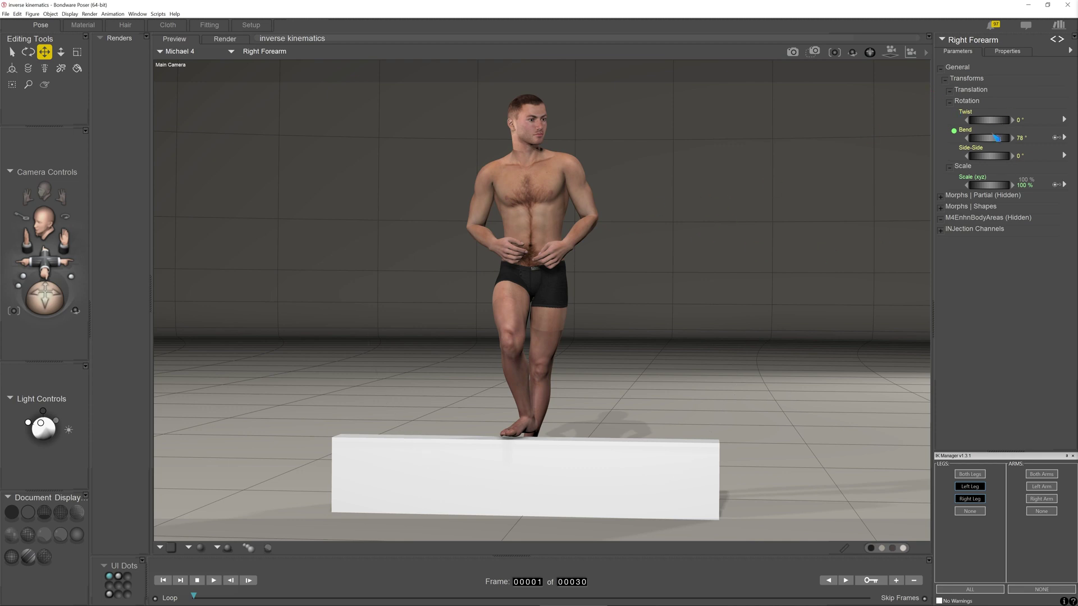
drag(989, 120, 894, 156)
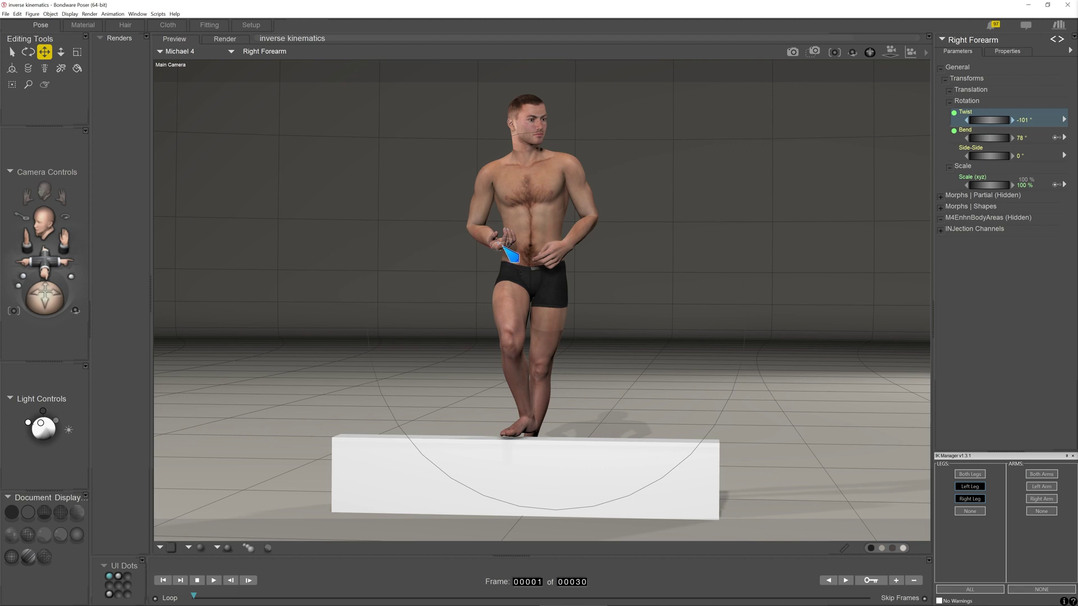
- Set the right hand's Twist to 187° and its Bend to 20°
click(504, 248)
drag(1002, 123, 1072, 120)
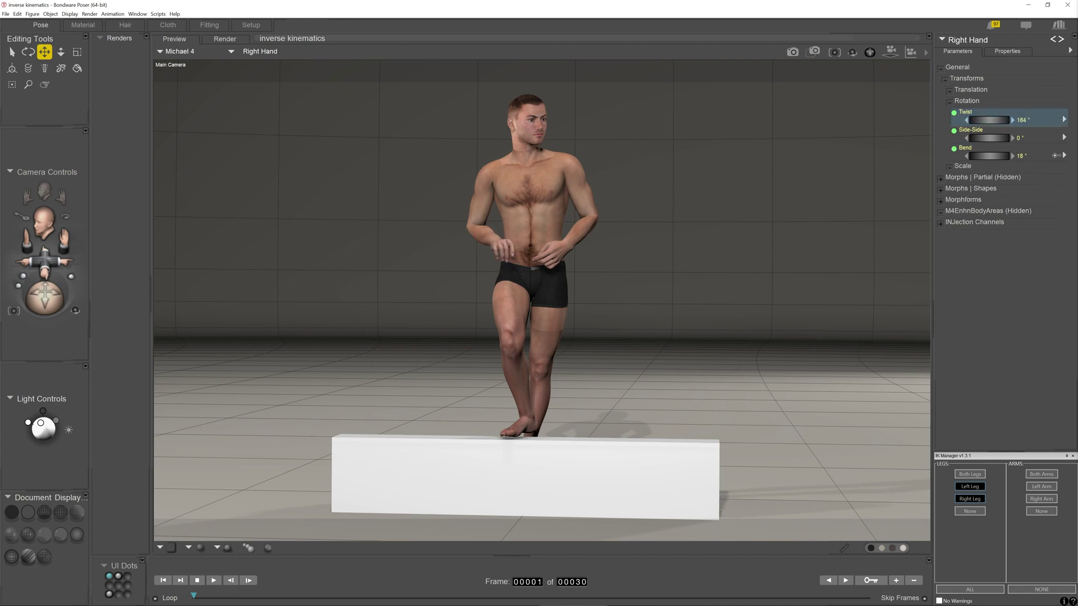
drag(987, 158, 1018, 155)
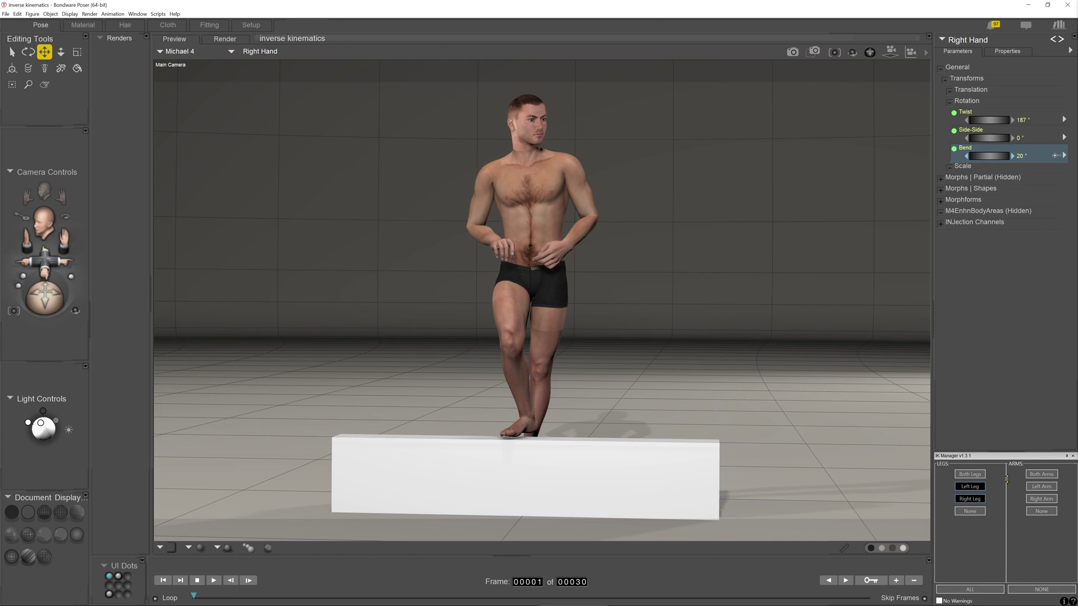
- Enable inverse kinematics for both arms and adjust the right hand's Bend to about 179°
click(1050, 475)
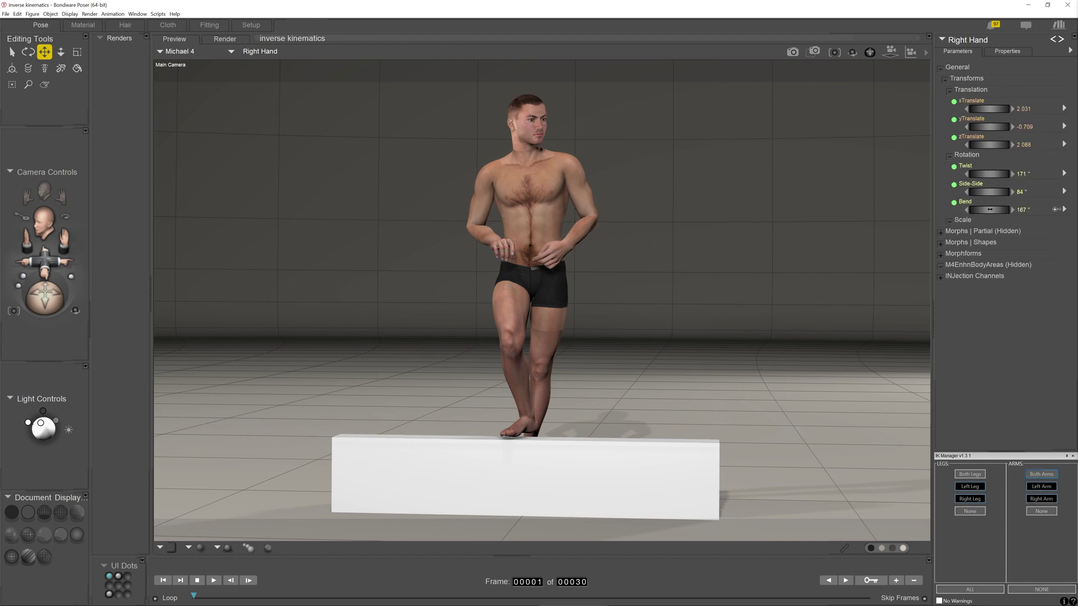
mouse_move(988, 210)
mouse_down()
mouse_move(1019, 210)
mouse_move(953, 210)
mouse_move(1003, 210)
mouse_move(991, 210)
mouse_up()
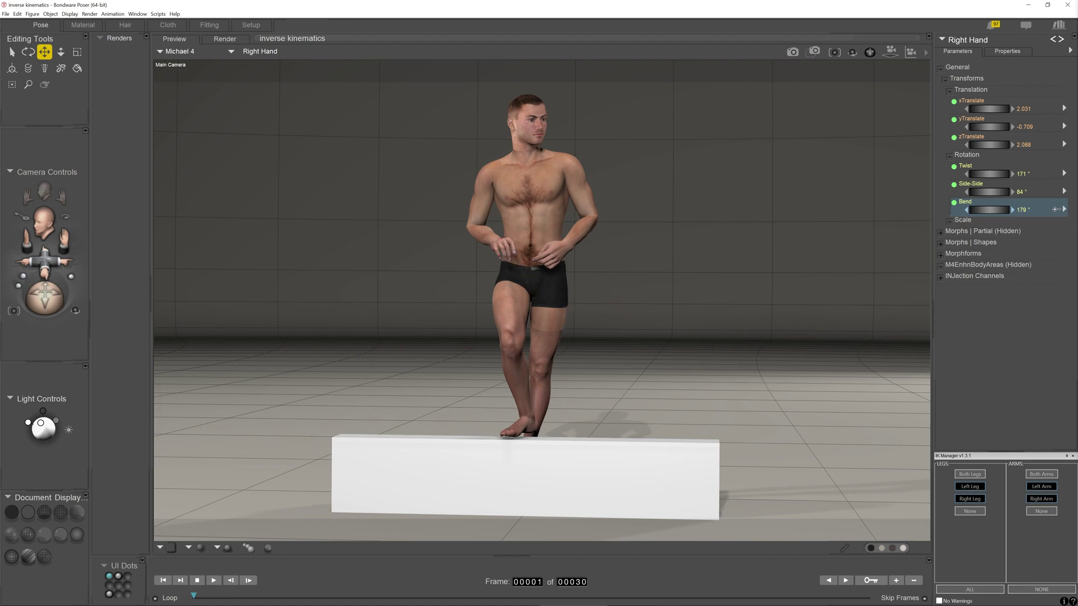
- Move the right foot outward along the upper stair, away from the left foot, to an xTranslate of about -0.266
mouse_move(45, 262)
mouse_down()
mouse_move(56, 274)
mouse_move(52, 254)
mouse_up()
drag(50, 296, 50, 299)
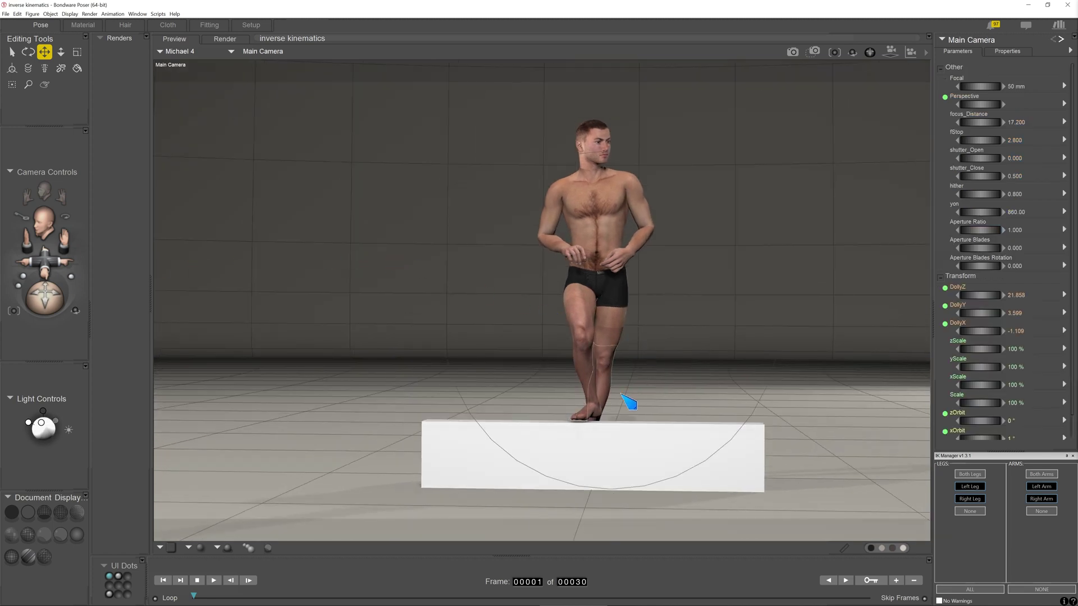
drag(592, 411, 567, 414)
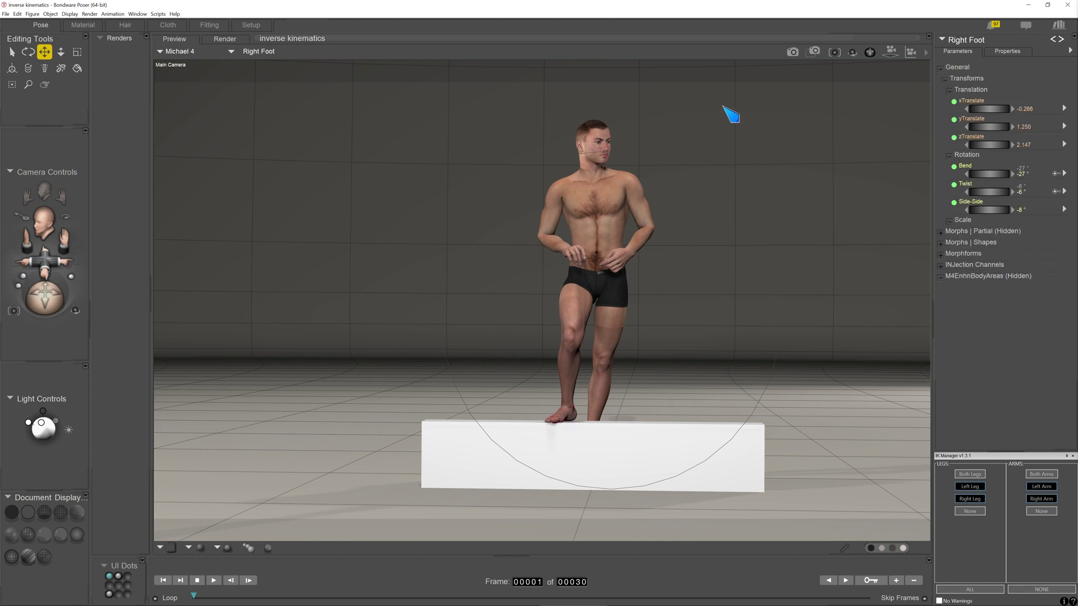
- Move the right foot inward and slightly down on the upper stair, to an xTranslate of about -0.212 and a yTranslate of about 1.223
drag(51, 269, 51, 298)
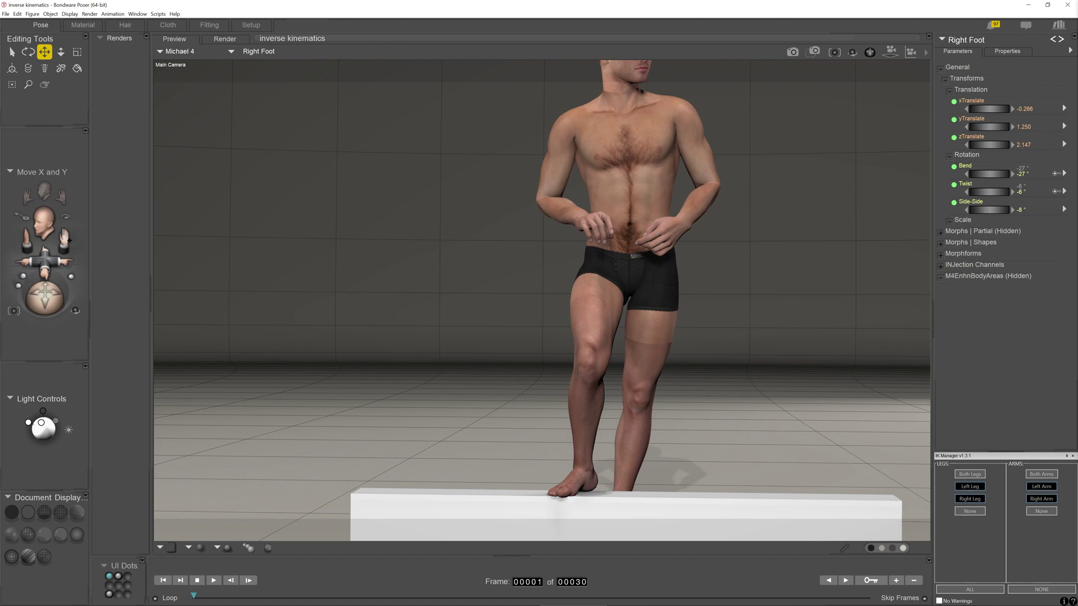
drag(64, 239, 61, 222)
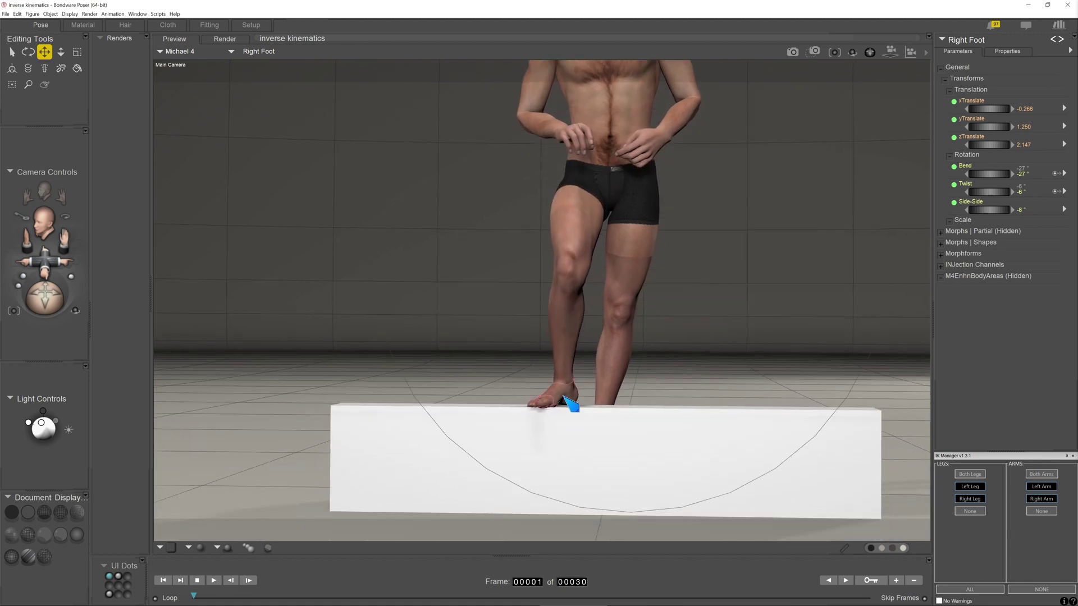
drag(565, 397, 570, 411)
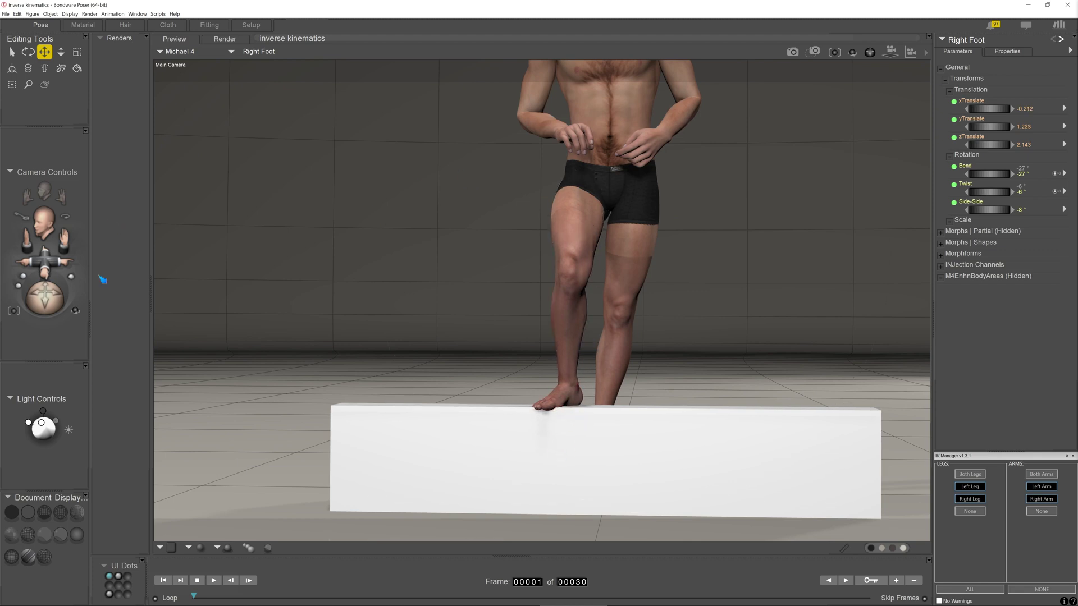
- Disable inverse kinematics for all limbs and lock the left shoulder as an object
drag(66, 243, 64, 177)
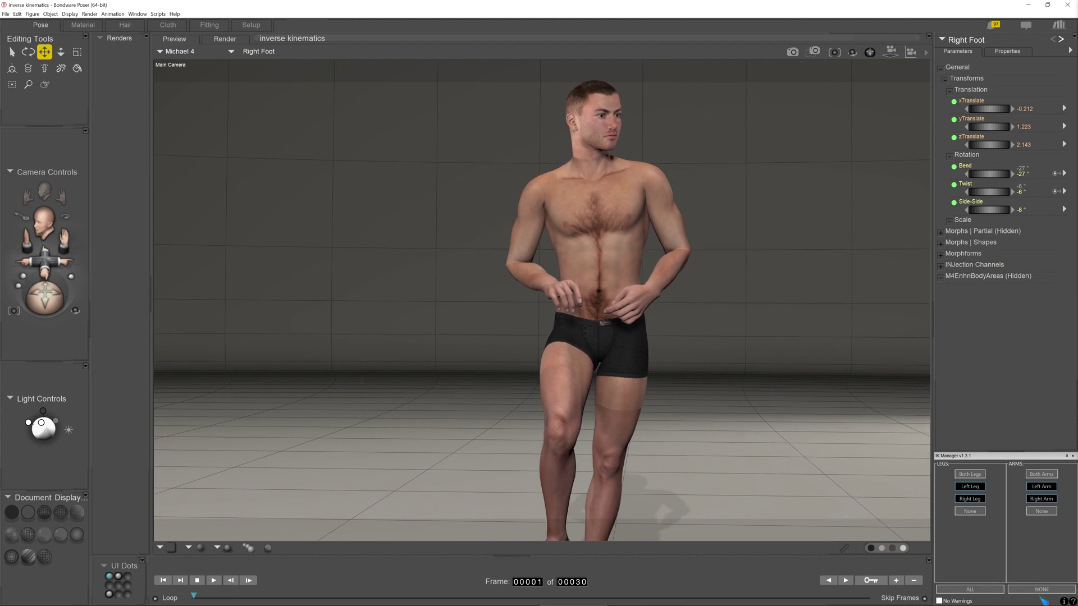
click(1041, 590)
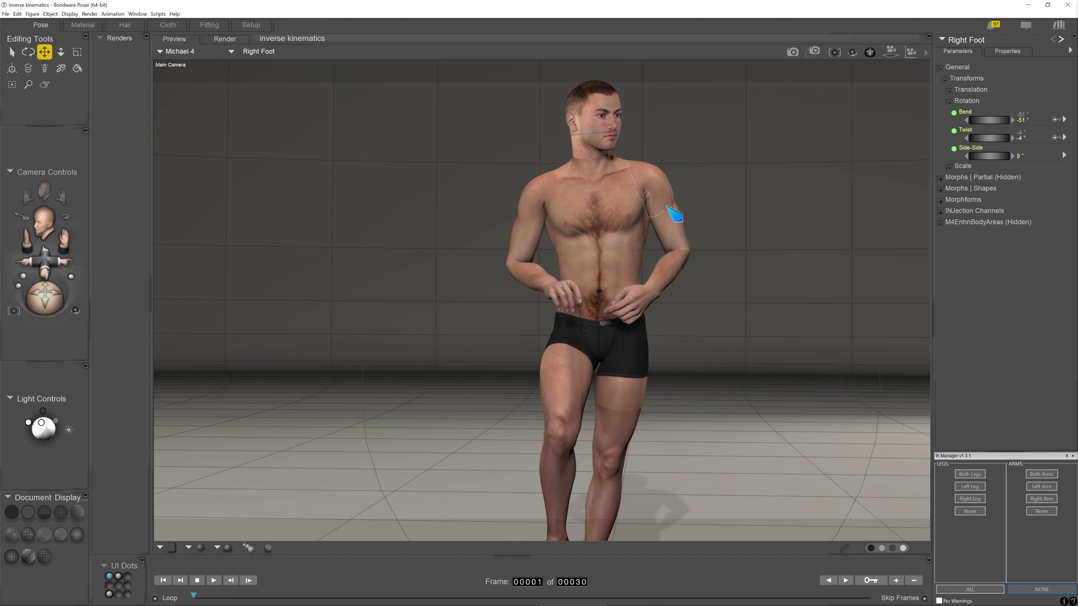
click(668, 206)
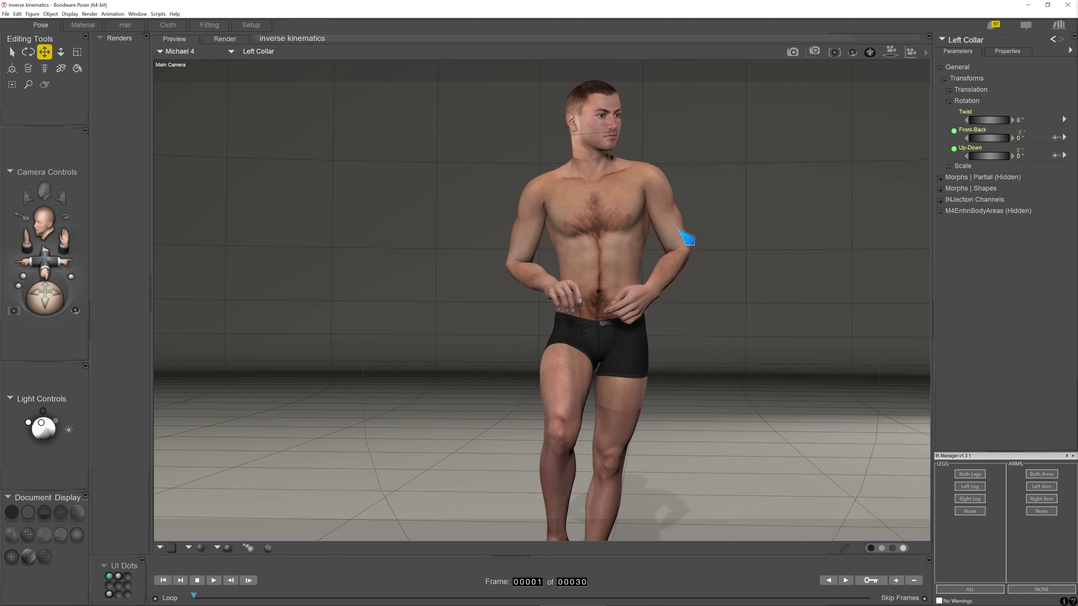
click(679, 230)
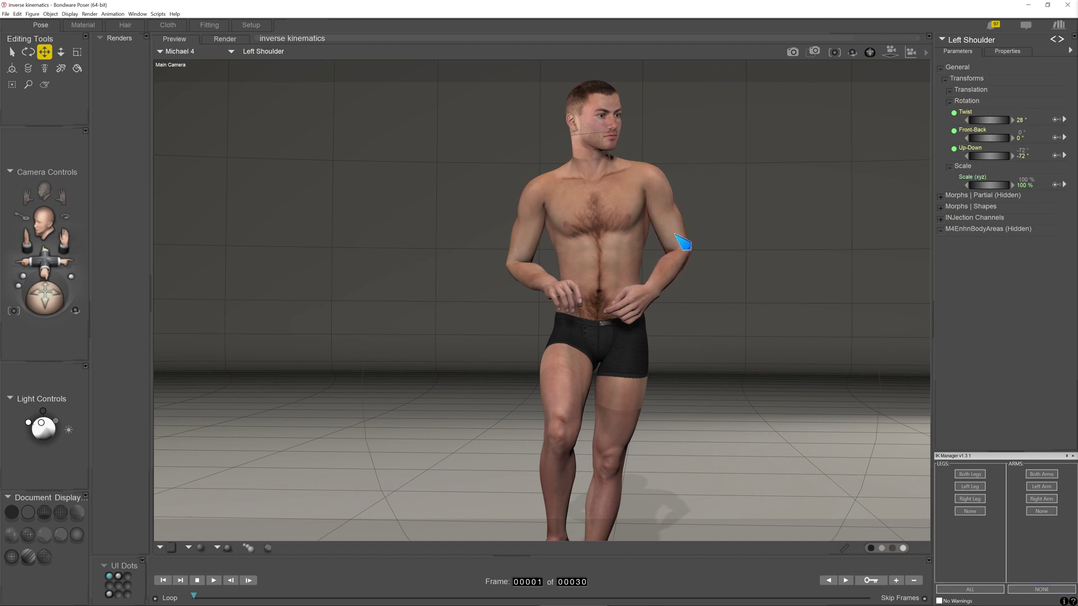
right_click(678, 238)
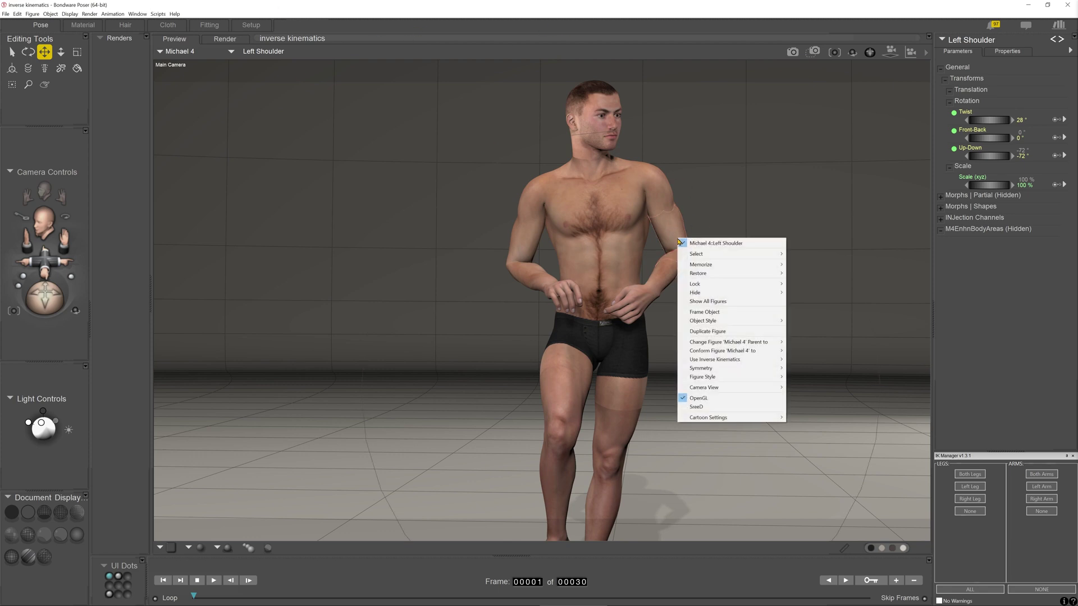
mouse_move(723, 270)
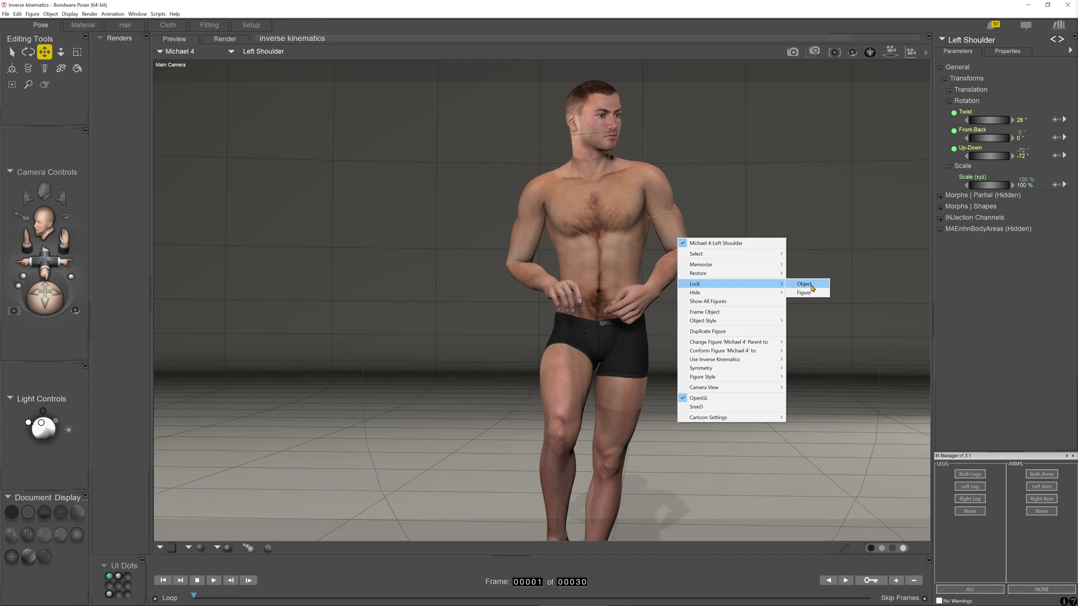
click(804, 285)
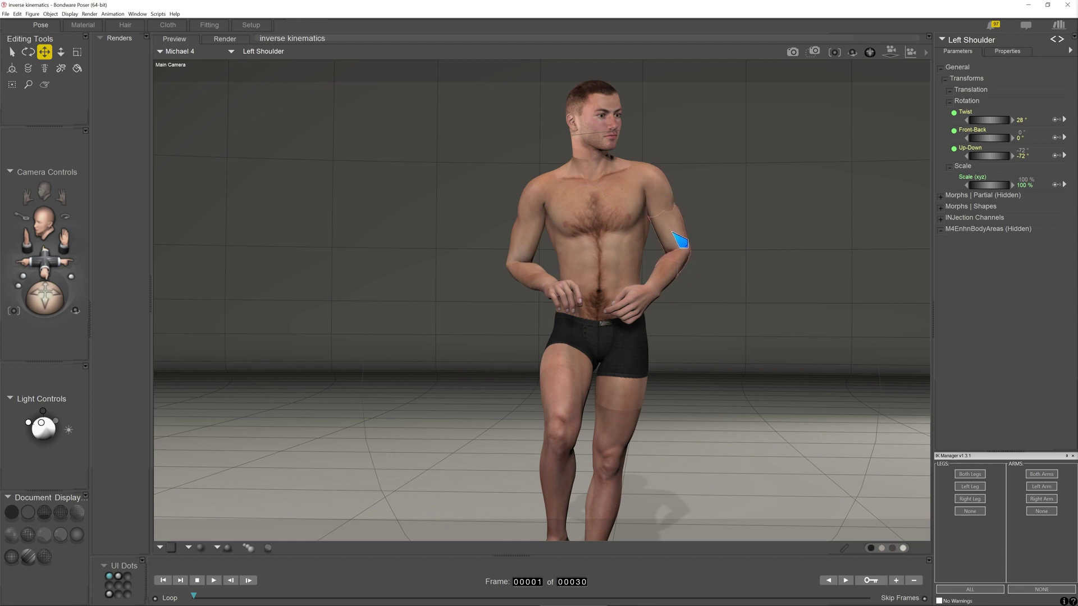
click(994, 124)
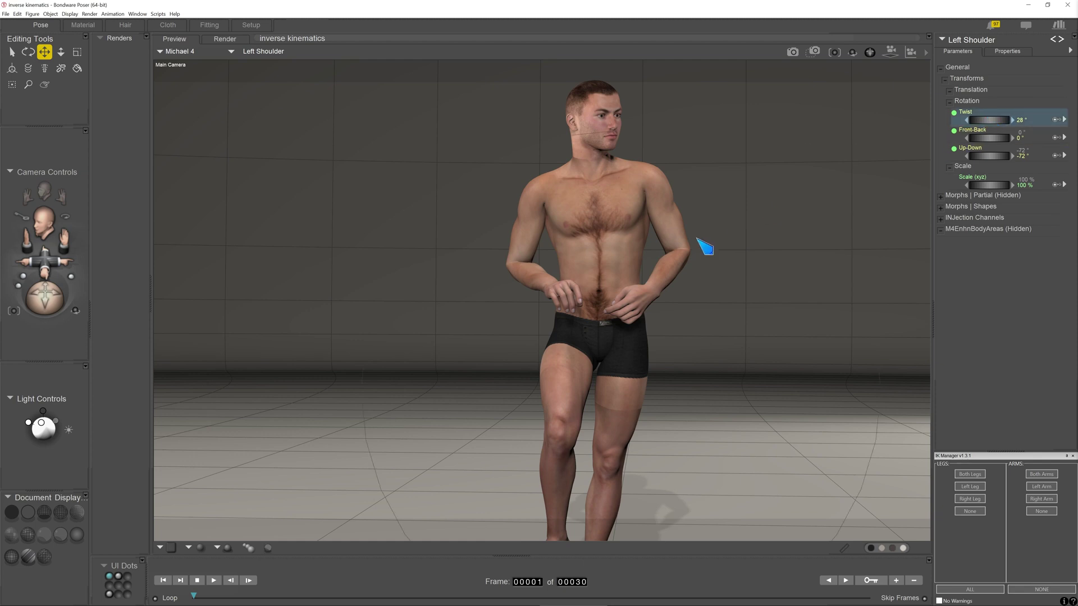
- Try pulling the left hand far outward and upward with the left shoulder locked, and undo the moves
drag(645, 306, 1077, 303)
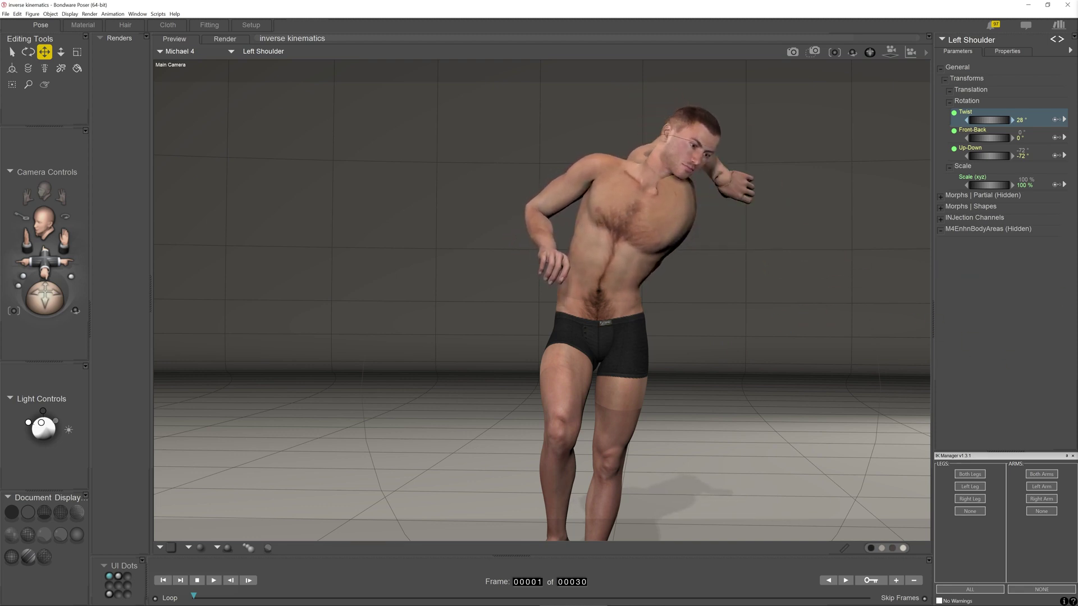
drag(747, 188, 845, 137)
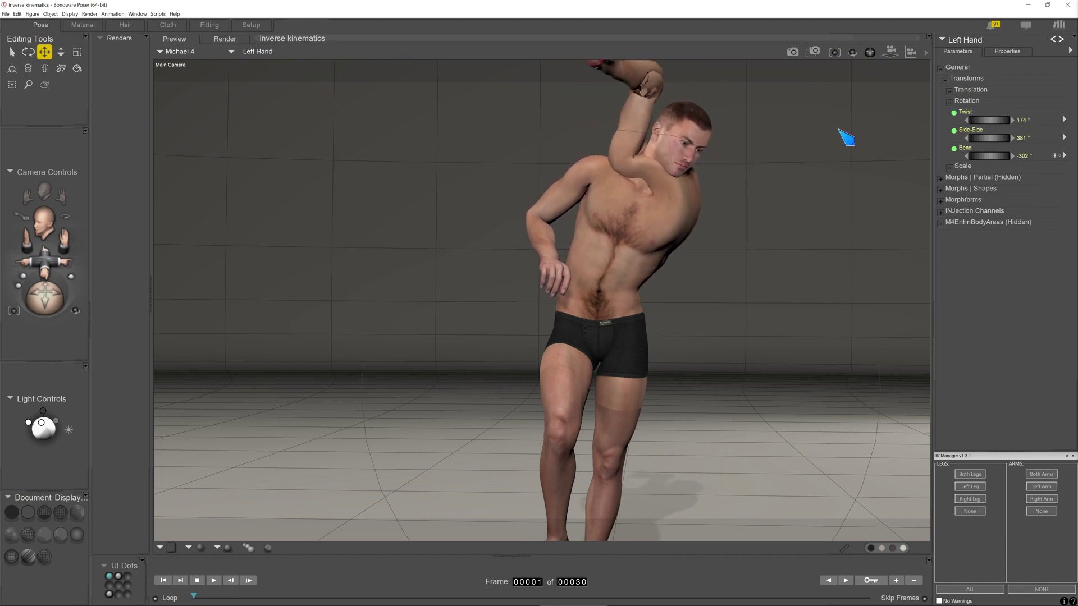
key(ctrl+z)
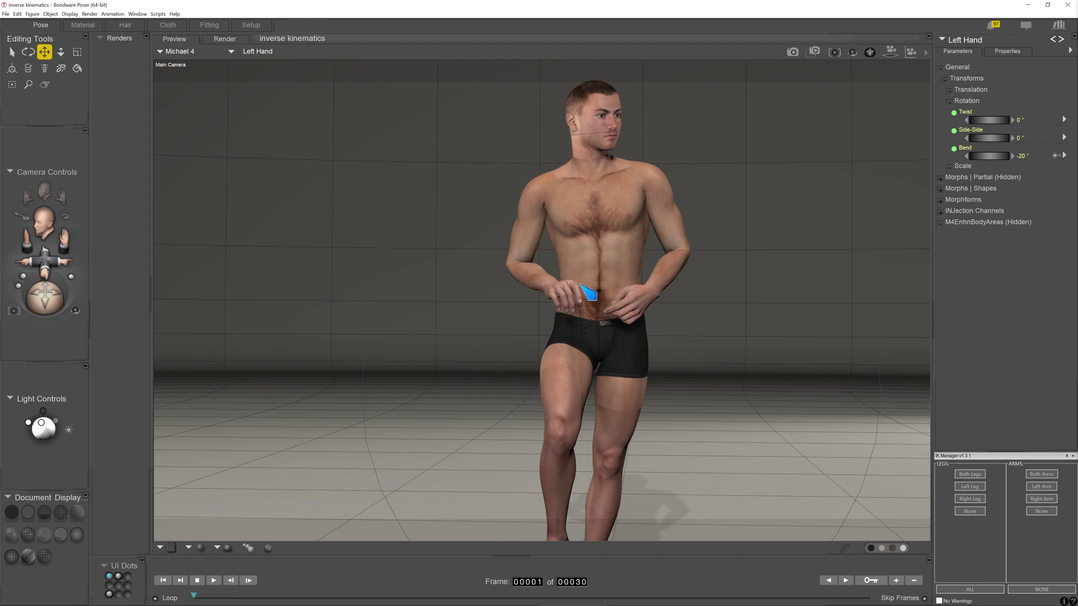
- Enable inverse kinematics for the right arm only and move the hip sideways, away from the right hand, to an xTranslate of about 1.246
click(970, 511)
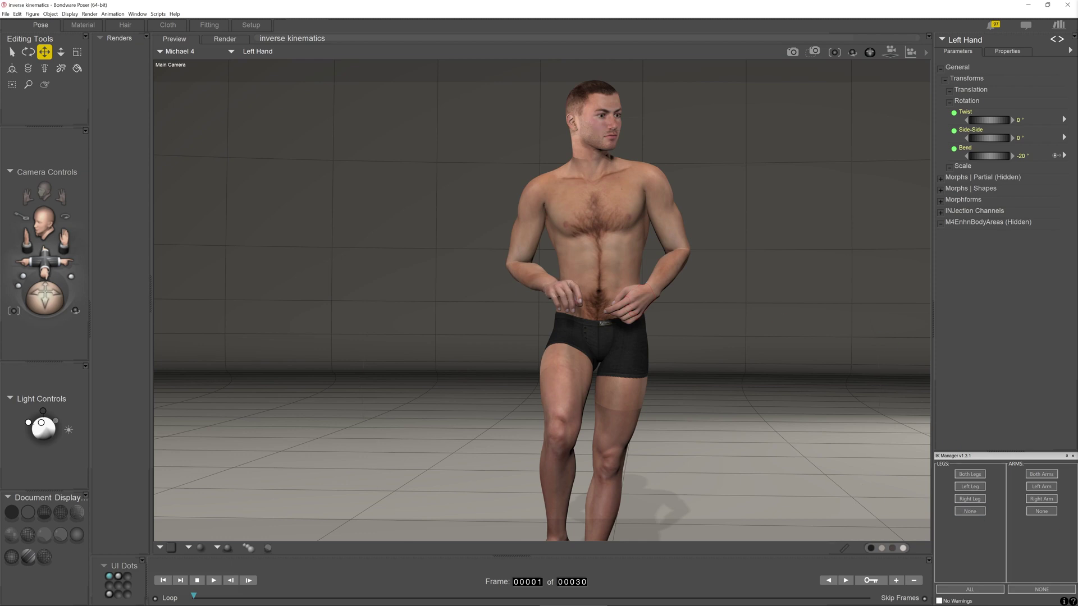
click(1043, 588)
drag(42, 262, 45, 300)
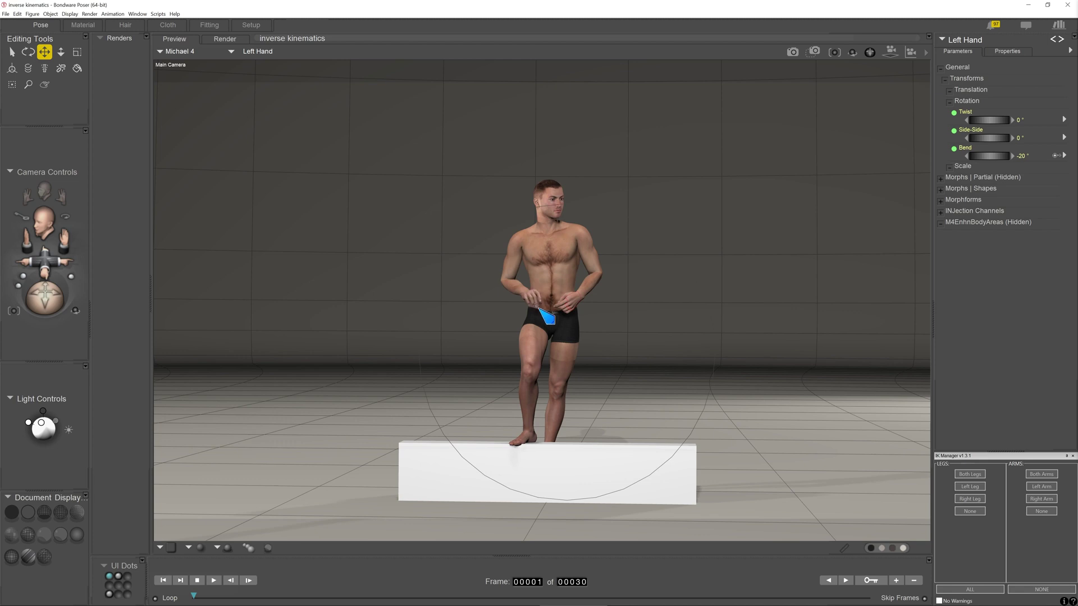
click(534, 303)
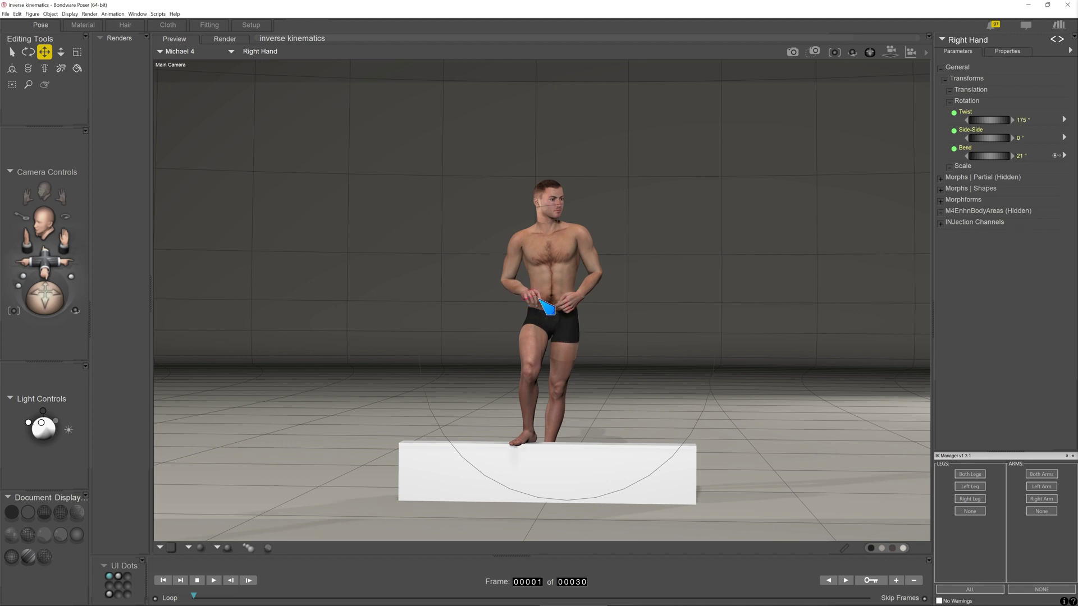
click(1041, 486)
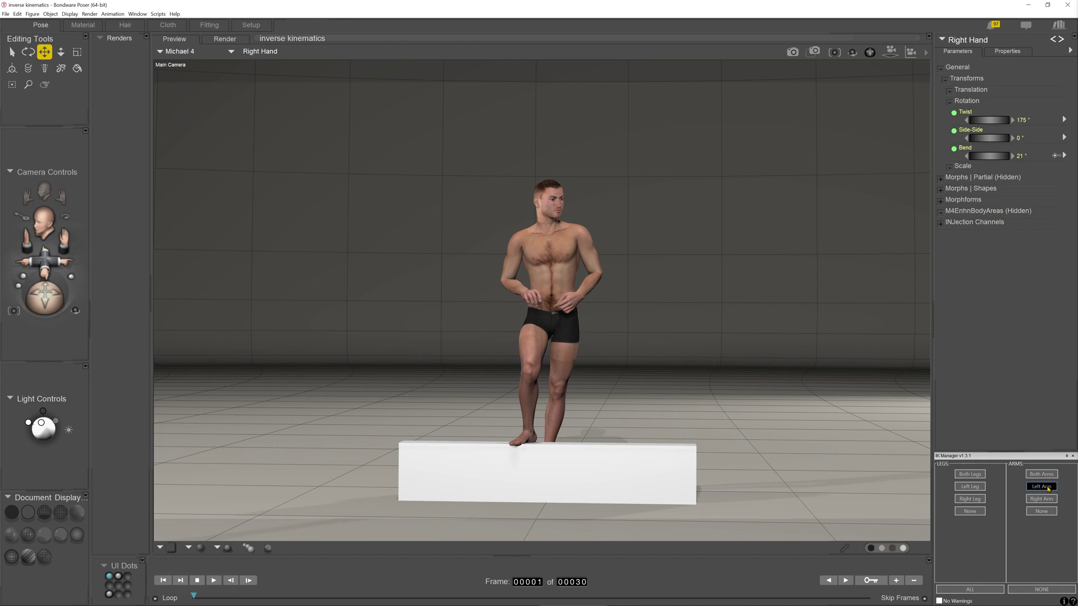
click(1041, 499)
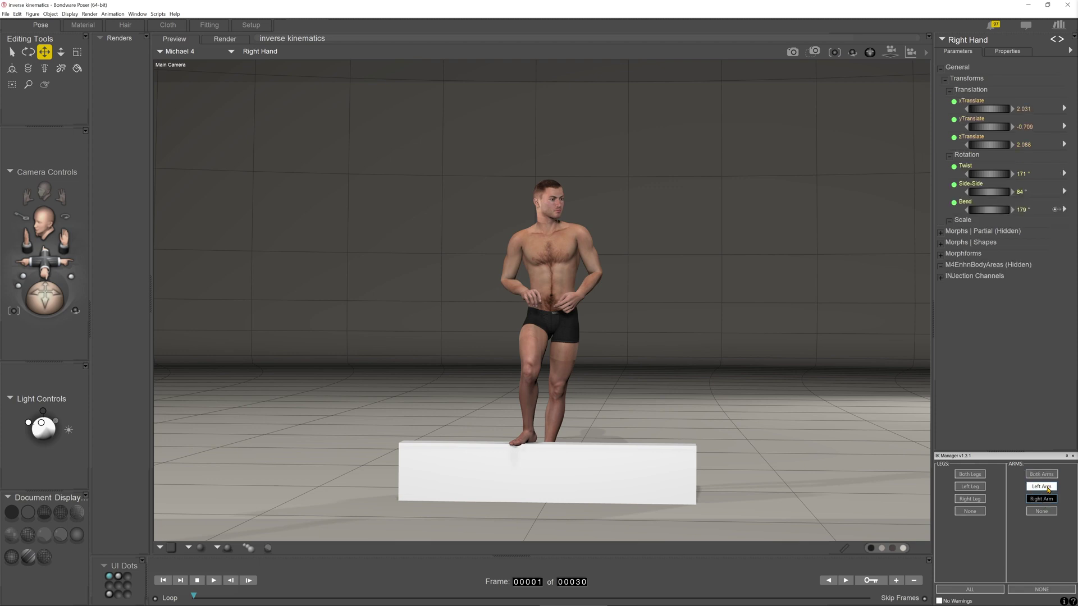
click(1044, 488)
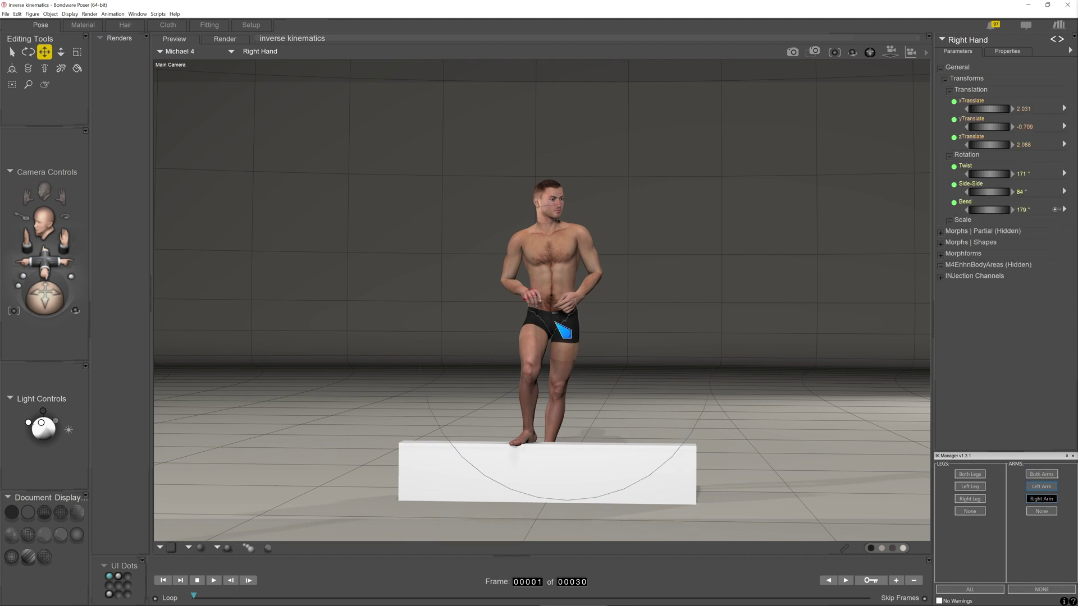
drag(554, 324, 616, 340)
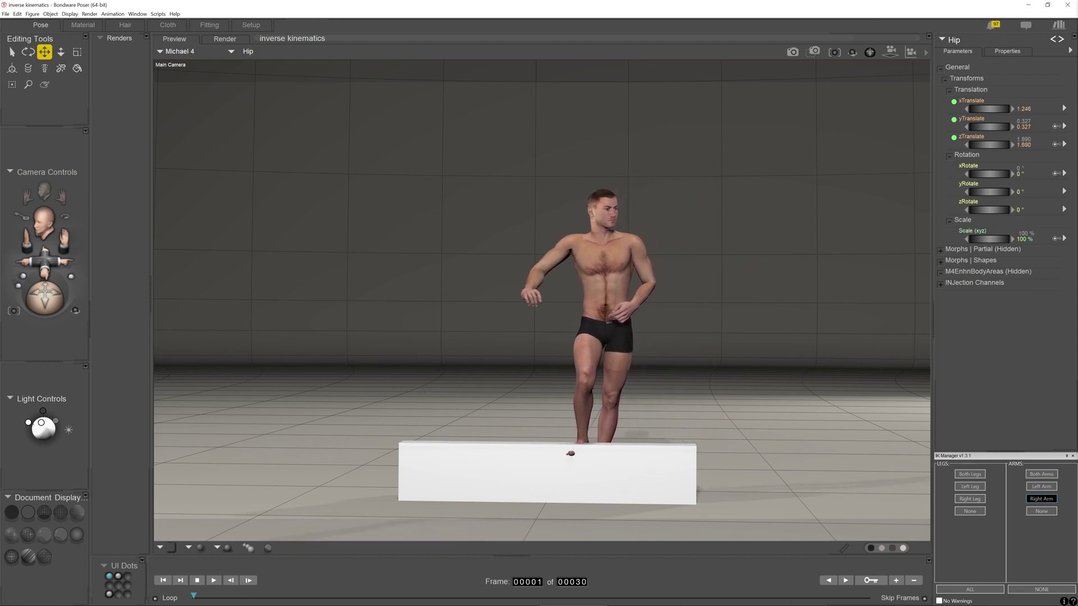